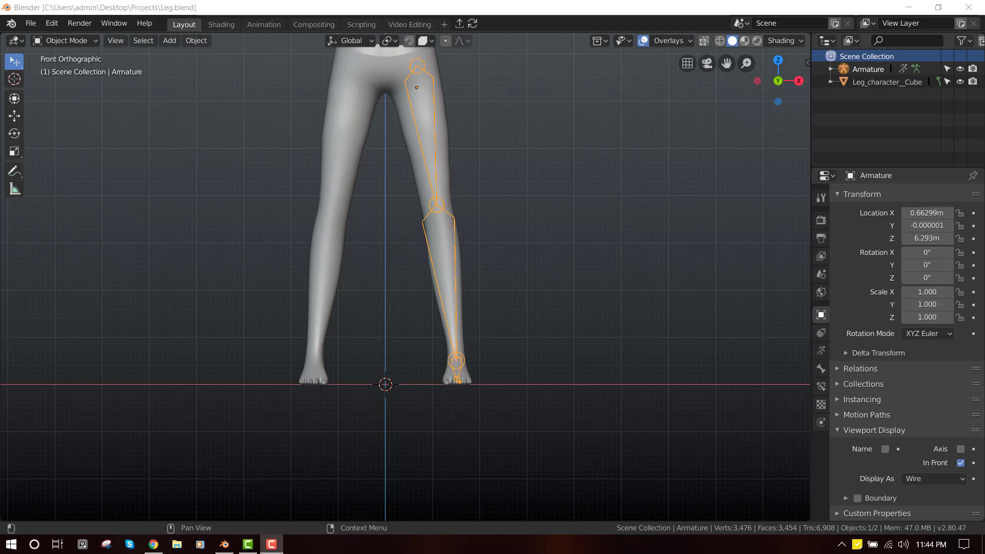
# - Examine the leg armature in perspective, front and side views, down to the foot bones in Edit Mode
pyautogui.keyDown('shift'); pyautogui.rightClick(545, 227); pyautogui.keyUp('shift')
pyautogui.moveTo(526, 228); pyautogui.dragTo(580, 274, button='middle')
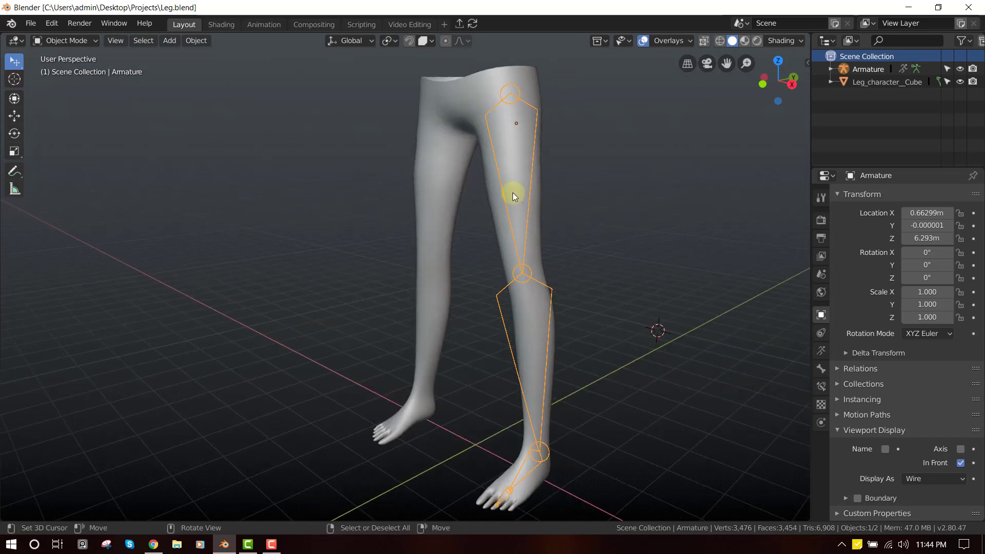
pyautogui.press('KP_1')
pyautogui.press('Tab')
pyautogui.click(522, 106)
pyautogui.keyDown('shift'); pyautogui.moveTo(523, 86); pyautogui.dragTo(518, 117, button='middle'); pyautogui.keyUp('shift')
pyautogui.moveTo(514, 103); pyautogui.dragTo(514, 88)
pyautogui.press('KP_3')
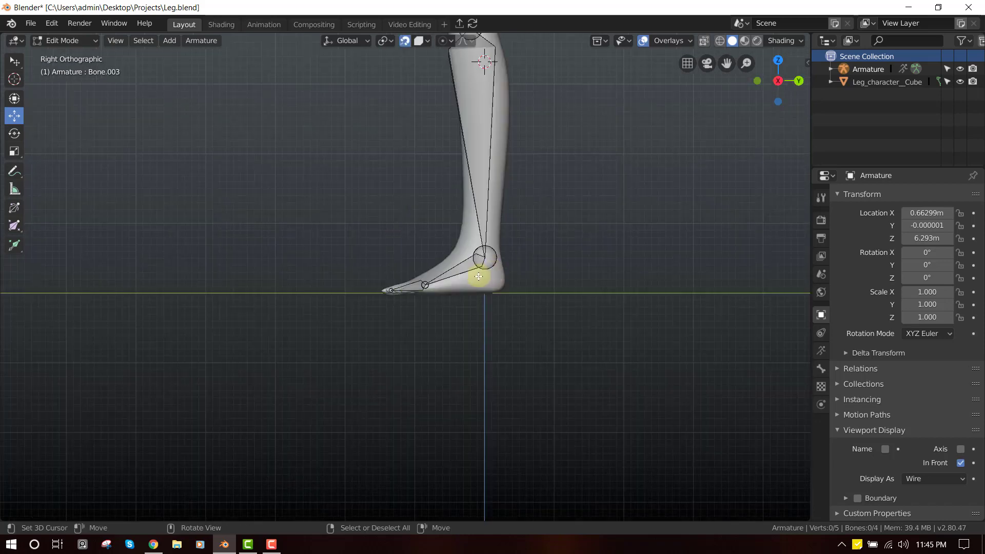
pyautogui.scroll(2, 479, 277)
pyautogui.keyDown('shift'); pyautogui.moveTo(464, 305); pyautogui.dragTo(442, 295, button='middle'); pyautogui.keyUp('shift')
pyautogui.scroll(3, 441, 295)
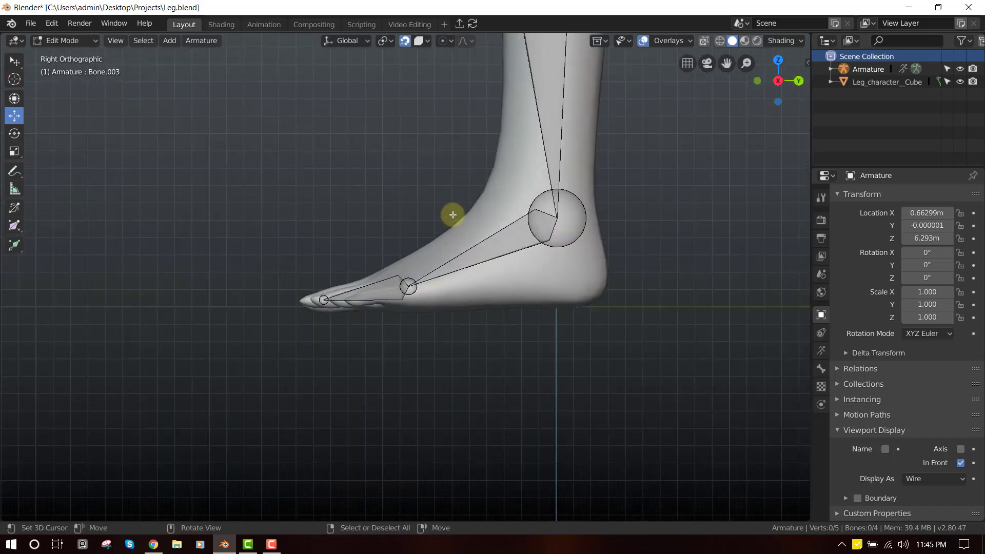
pyautogui.scroll(-4, 453, 216)
# - Switch the armature to Pose Mode and annotate the toes, ball of the foot and heel in side view
pyautogui.press('Tab')
pyautogui.hotkey('ctrl', 'Tab')
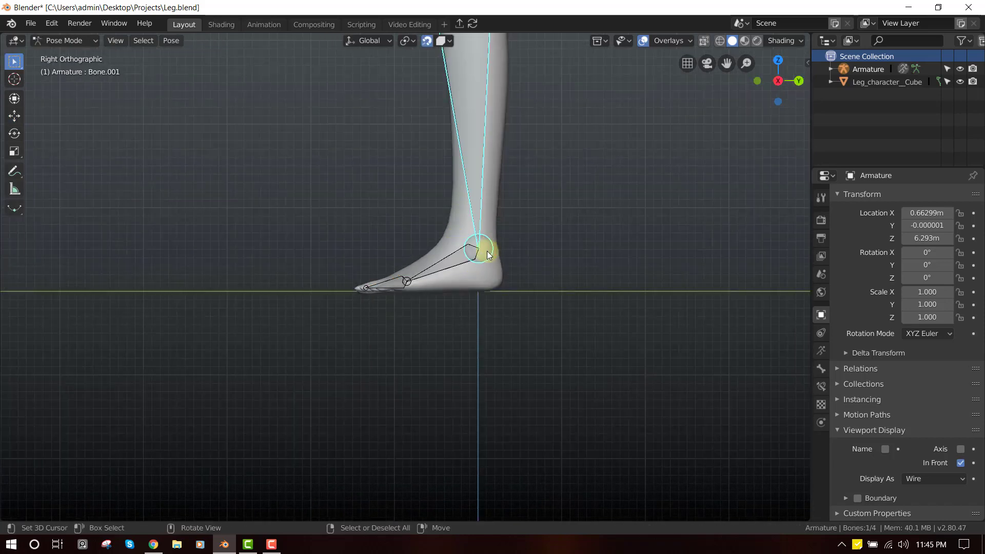
pyautogui.press('Tab')
pyautogui.press('Tab')
pyautogui.press('d')
pyautogui.moveTo(365, 287)
pyautogui.mouseDown()
pyautogui.moveTo(403, 286)
pyautogui.moveTo(405, 177)
pyautogui.mouseUp()
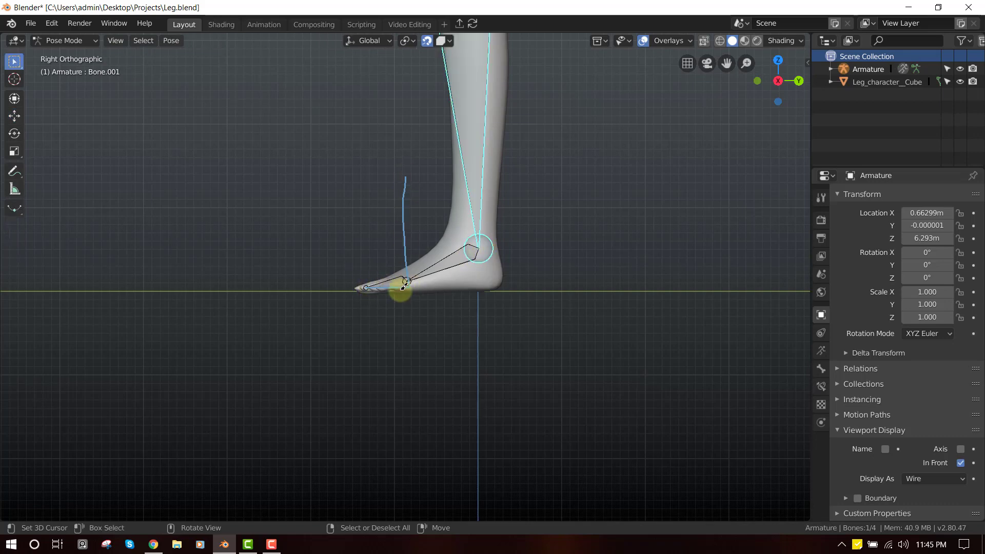
pyautogui.scroll(1, 403, 288)
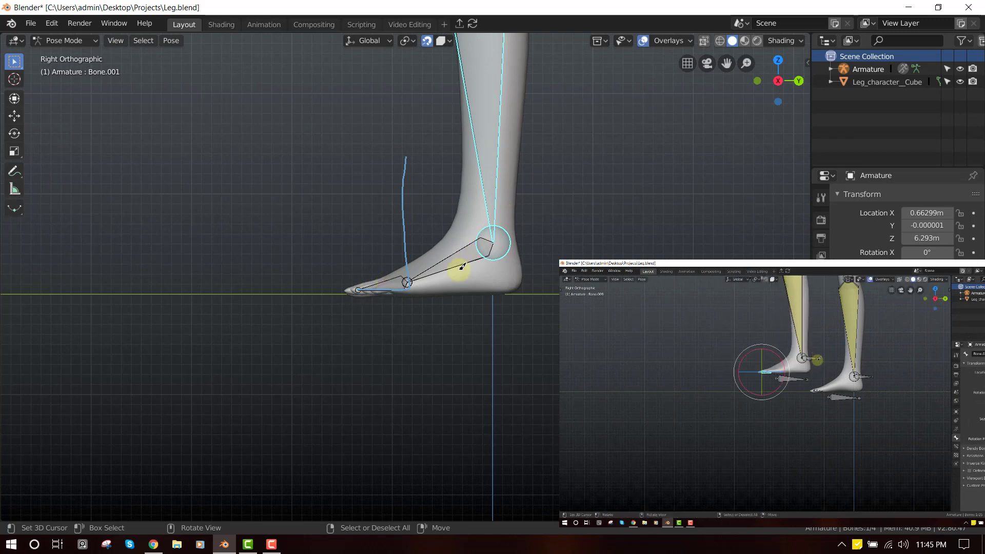
pyautogui.moveTo(430, 274); pyautogui.dragTo(413, 296)
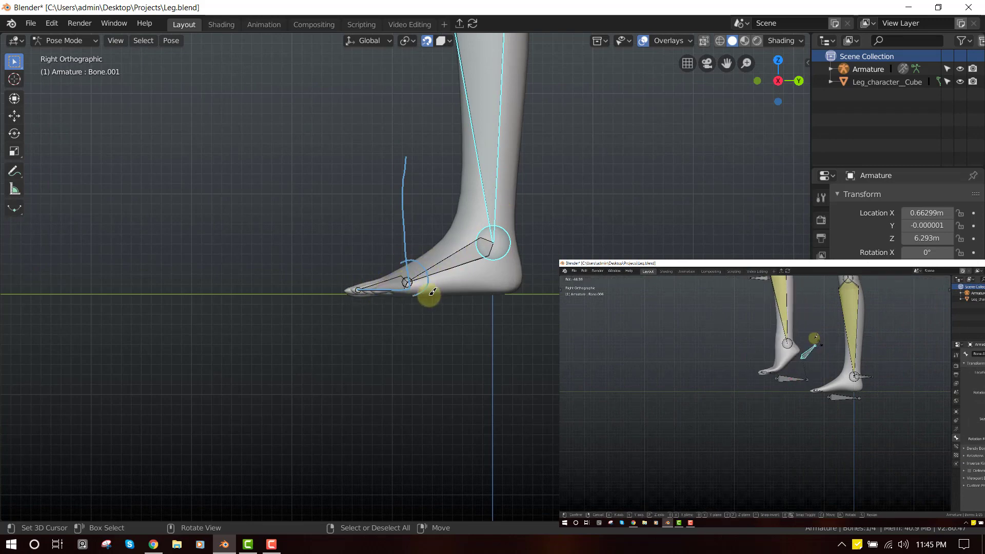
pyautogui.moveTo(514, 291); pyautogui.dragTo(523, 257)
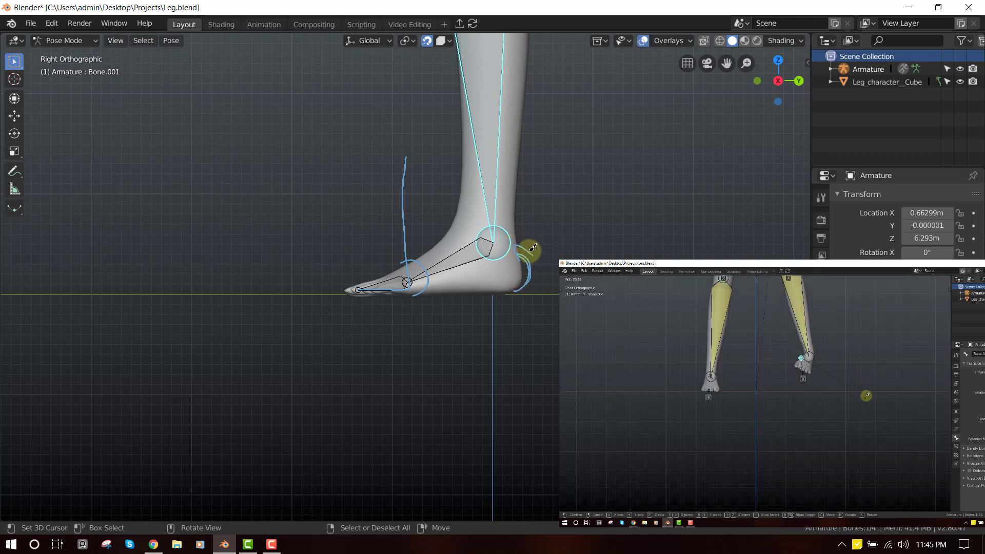
# - Draw curved annotation arrows on both sides of the foot in back view and at the toes in side view
pyautogui.press('r')
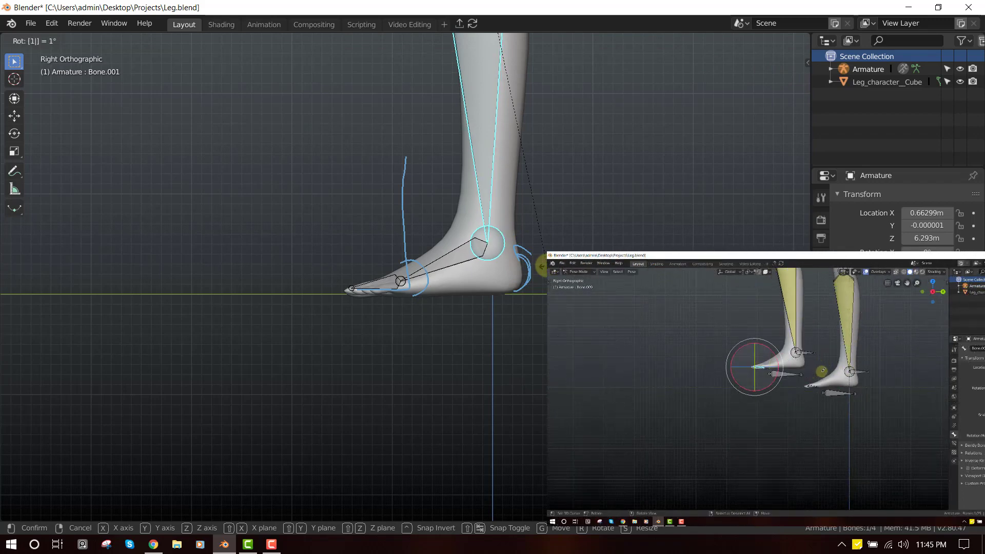
pyautogui.click(542, 266)
pyautogui.press('ctrl+KP_1')
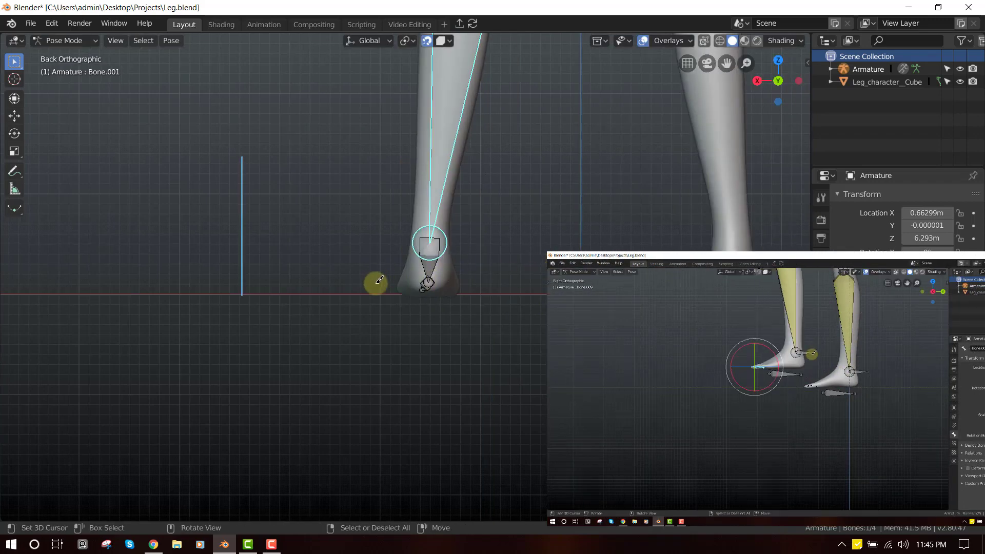
pyautogui.moveTo(367, 288); pyautogui.dragTo(365, 254)
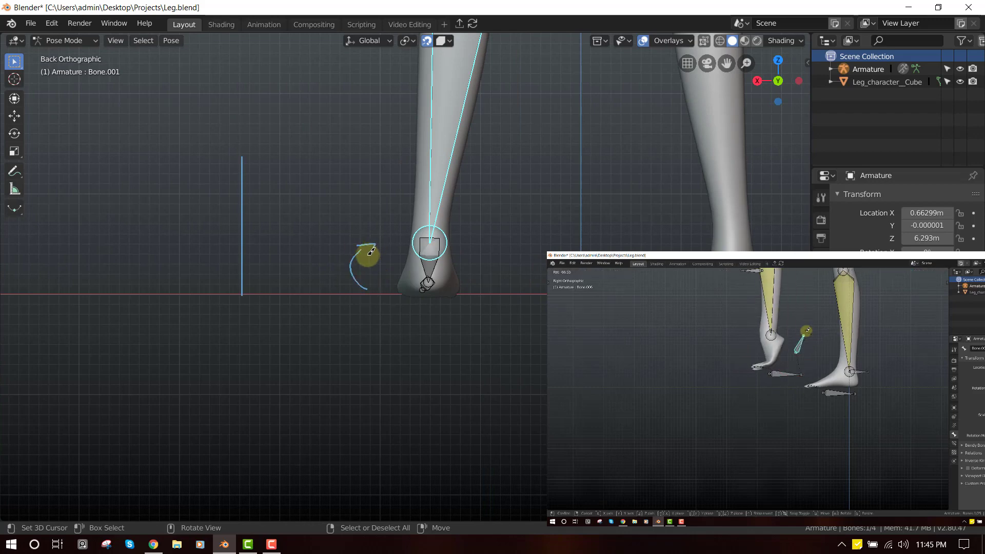
pyautogui.moveTo(482, 296)
pyautogui.mouseDown()
pyautogui.moveTo(502, 275)
pyautogui.moveTo(496, 242)
pyautogui.mouseUp()
pyautogui.press('KP_1')
pyautogui.press('KP_3')
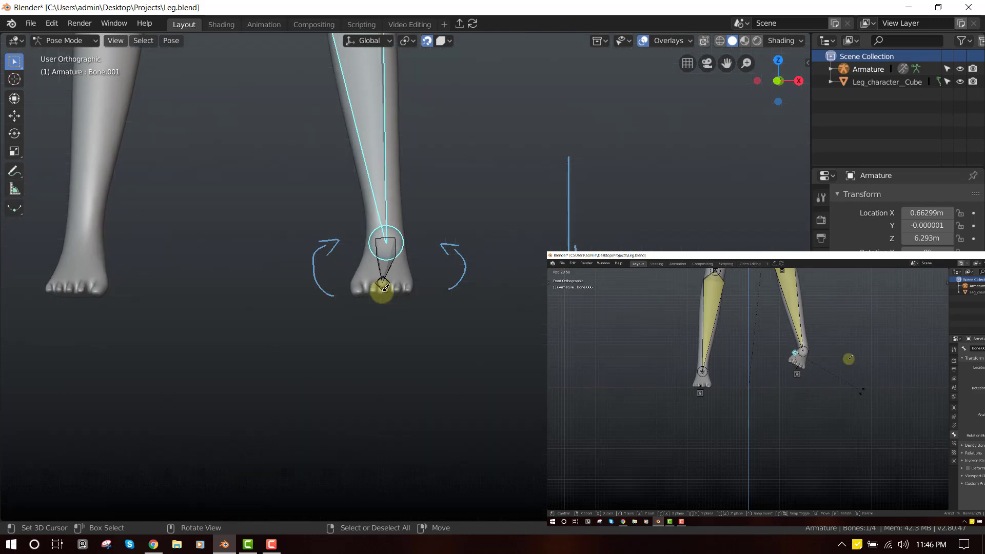
pyautogui.press('KP_3')
pyautogui.moveTo(354, 308)
pyautogui.mouseDown()
pyautogui.moveTo(323, 279)
pyautogui.moveTo(336, 264)
pyautogui.moveTo(329, 255)
pyautogui.mouseUp()
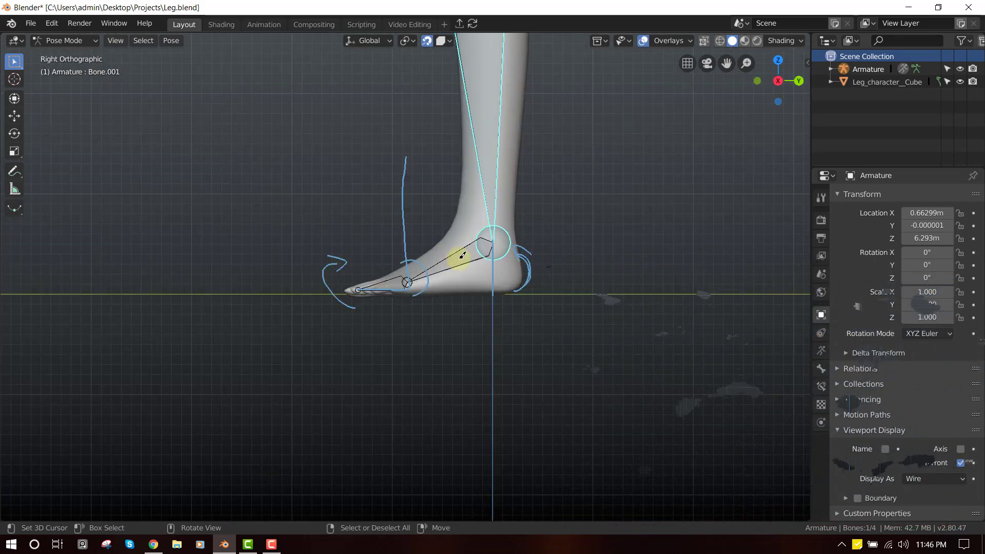
# - Delete the annotation layer that holds the sketches around the foot
pyautogui.moveTo(463, 255); pyautogui.dragTo(481, 272, button='middle')
pyautogui.press('KP_1')
pyautogui.press('n')
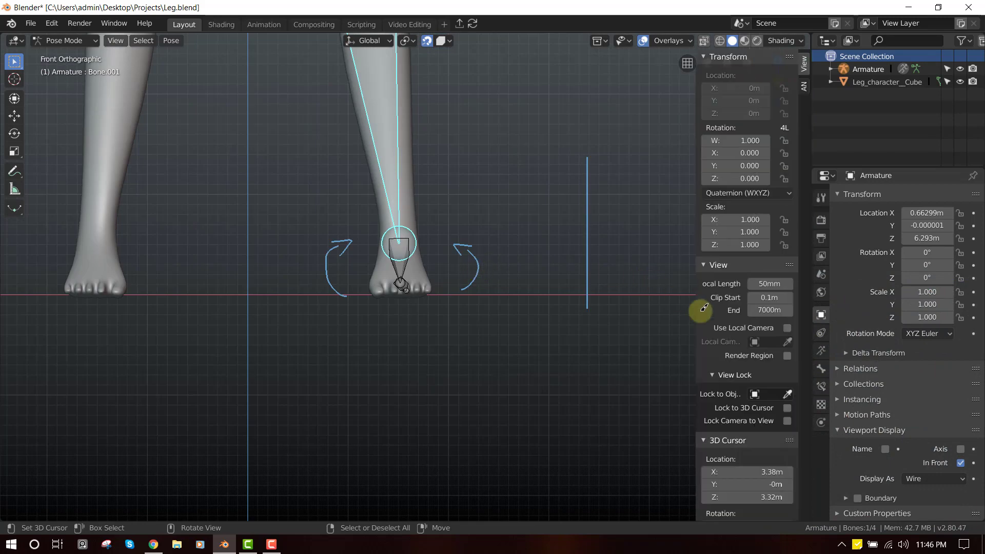
pyautogui.scroll(-3, 765, 410)
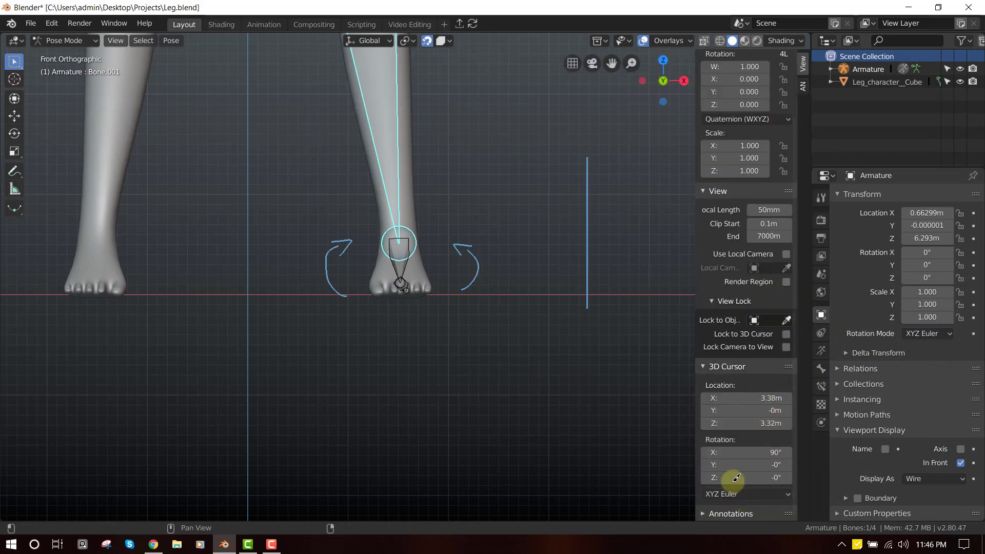
pyautogui.click(735, 191)
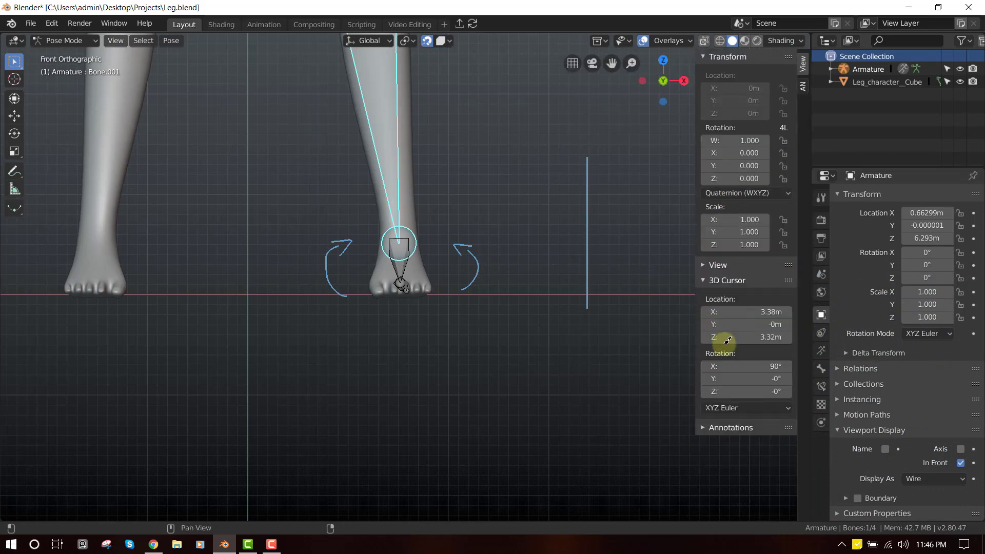
pyautogui.click(711, 429)
pyautogui.click(788, 474)
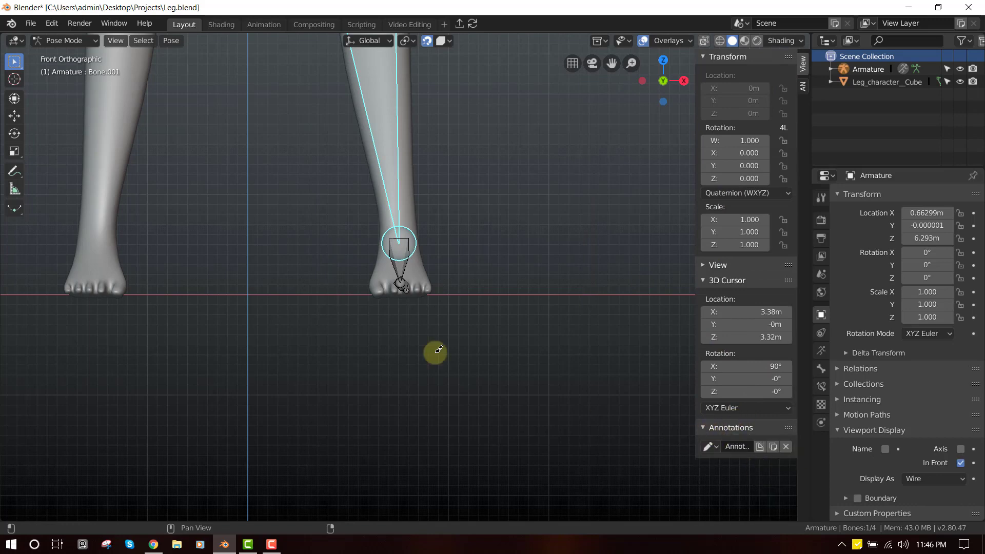
# - In Edit Mode, extrude a bone from the ball-of-foot joint along the sole, placing its tail at the heel at about Y 0.26 m
pyautogui.keyDown('alt'); pyautogui.moveTo(302, 264); pyautogui.dragTo(373, 252, button='middle'); pyautogui.keyUp('alt')
pyautogui.scroll(2, 405, 259)
pyautogui.hotkey('alt', 'a')
pyautogui.keyDown('shift'); pyautogui.moveTo(451, 279); pyautogui.dragTo(398, 250, button='middle'); pyautogui.keyUp('shift')
pyautogui.press('Tab')
pyautogui.rightClick(354, 256)
pyautogui.scroll(-1, 400, 265)
pyautogui.press('e')
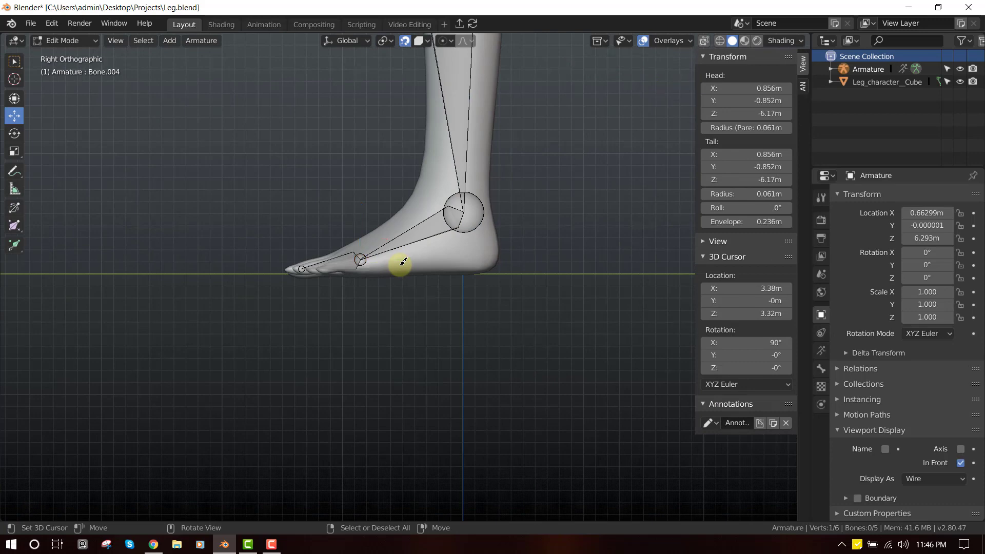
pyautogui.click(400, 265)
pyautogui.press('g')
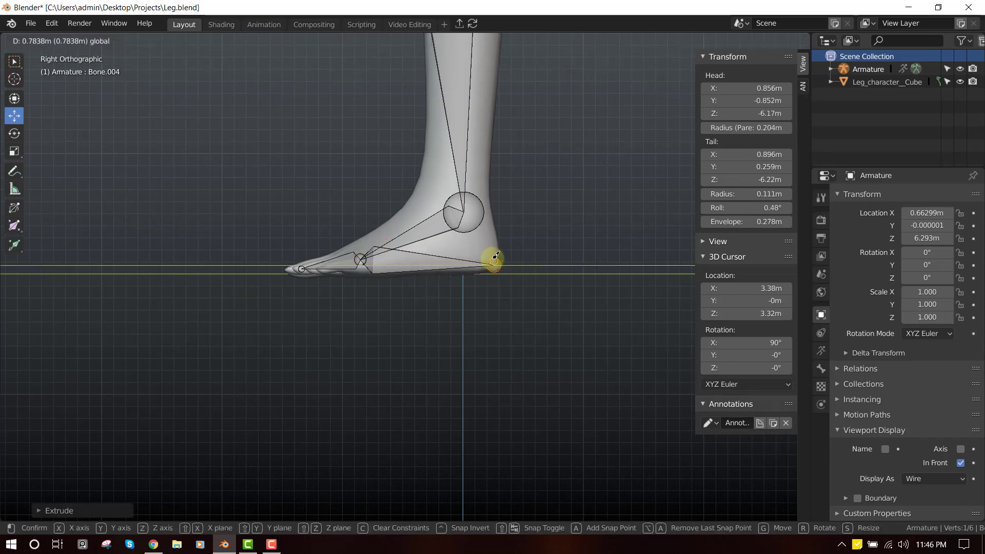
pyautogui.click(492, 262)
# - Fill a bone between the heel end of the sole bone and the ankle joint
pyautogui.click(478, 224)
pyautogui.press('e')
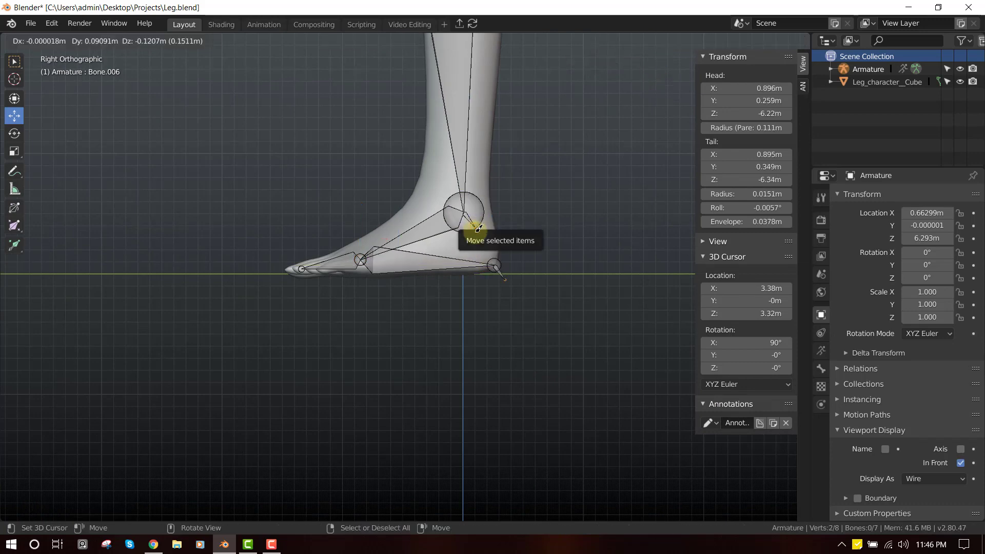
pyautogui.click(482, 231)
pyautogui.hotkey('ctrl', 'z')
pyautogui.press('f')
pyautogui.hotkey('alt', 'a')
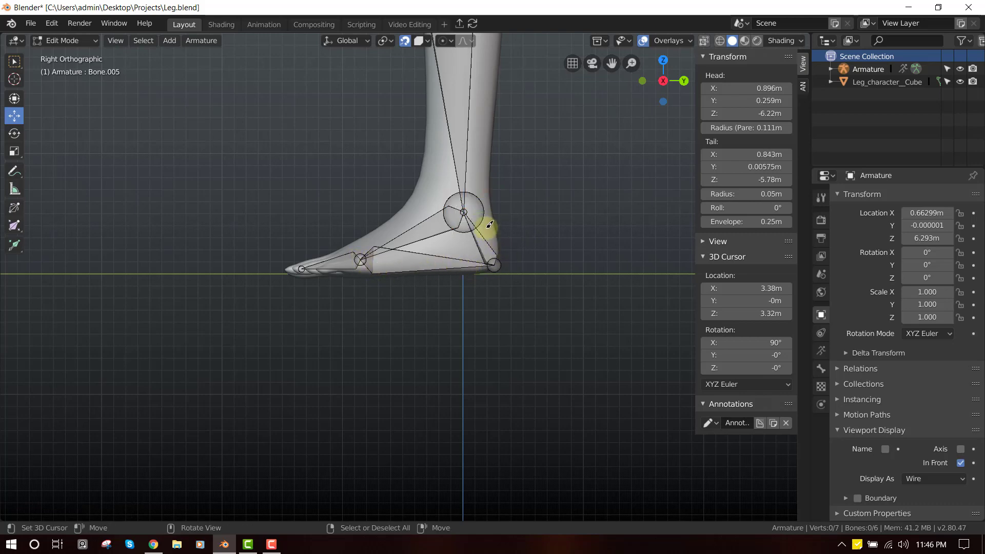
# - Select the sole bone and the heel-to-ankle bone and clear their parents
pyautogui.moveTo(472, 205); pyautogui.dragTo(451, 211, button='middle')
pyautogui.keyDown('shift'); pyautogui.click(475, 216); pyautogui.keyUp('shift')
pyautogui.keyDown('shift'); pyautogui.click(489, 199); pyautogui.keyUp('shift')
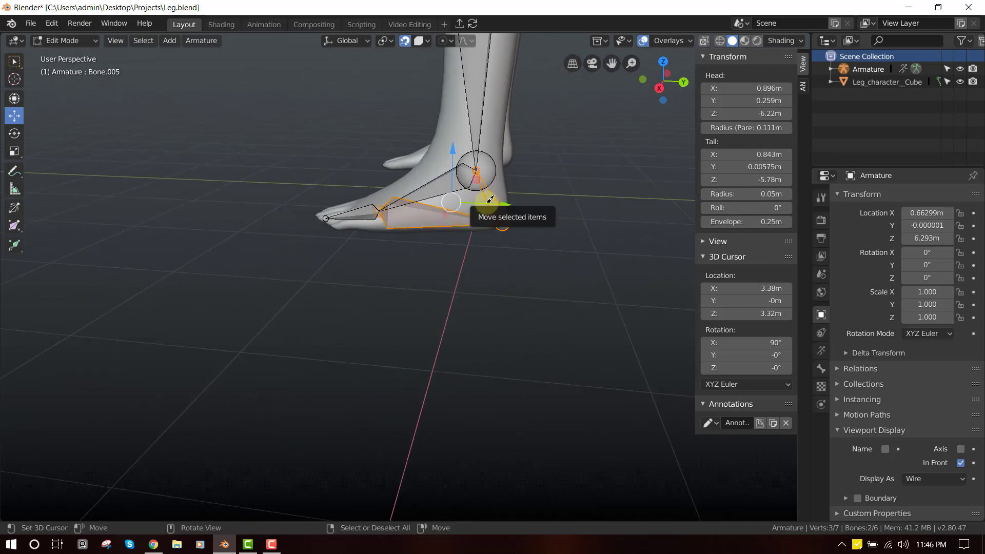
pyautogui.hotkey('ctrl', 'p')
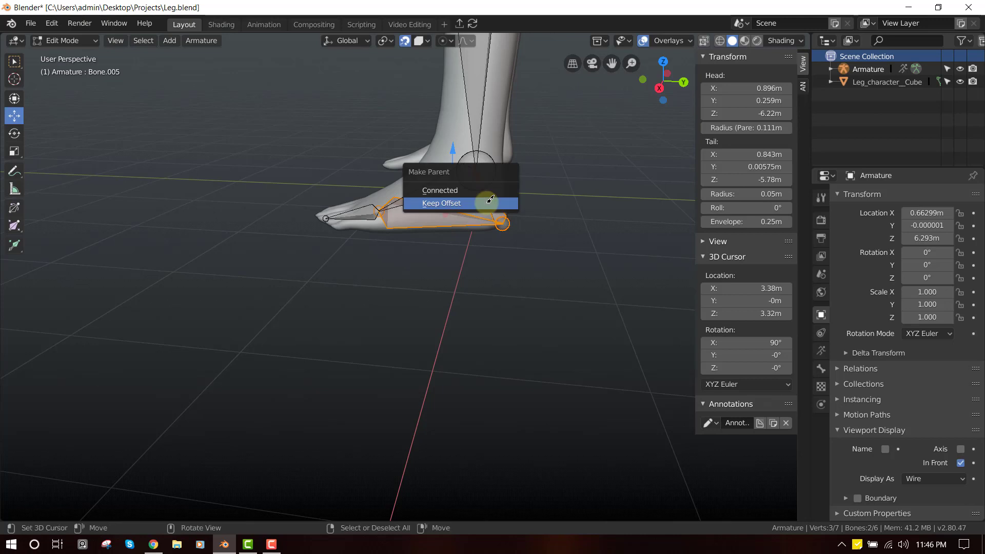
pyautogui.click(490, 202)
pyautogui.hotkey('alt', 'p')
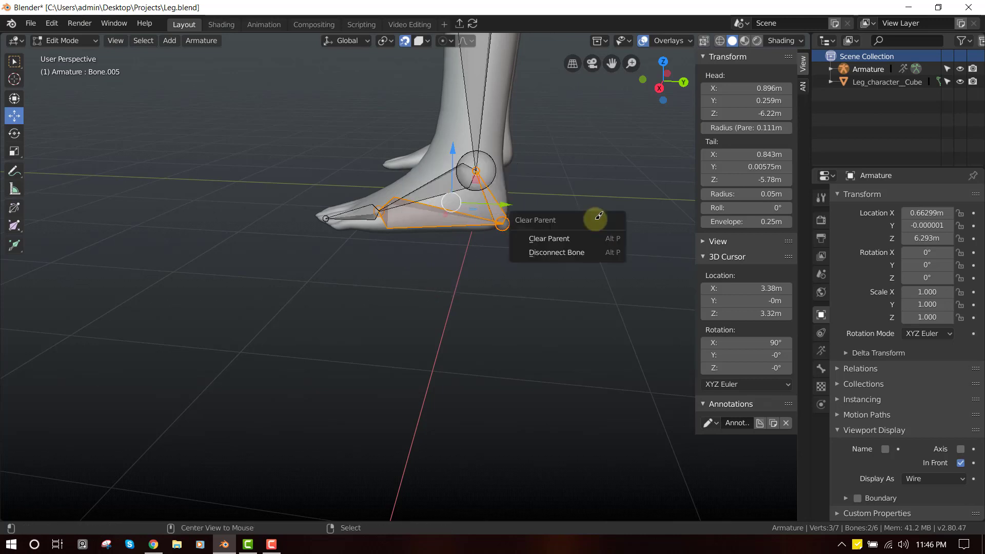
pyautogui.click(587, 242)
# - Parent the foot bone between the ankle and the ball to the sole bone with Keep Offset
pyautogui.keyDown('shift'); pyautogui.moveTo(491, 231); pyautogui.dragTo(508, 248, button='middle'); pyautogui.keyUp('shift')
pyautogui.moveTo(534, 214); pyautogui.dragTo(503, 222, button='middle')
pyautogui.hotkey('alt', 'a')
pyautogui.scroll(2, 450, 209)
pyautogui.click(467, 184)
pyautogui.keyDown('shift'); pyautogui.click(464, 229); pyautogui.keyUp('shift')
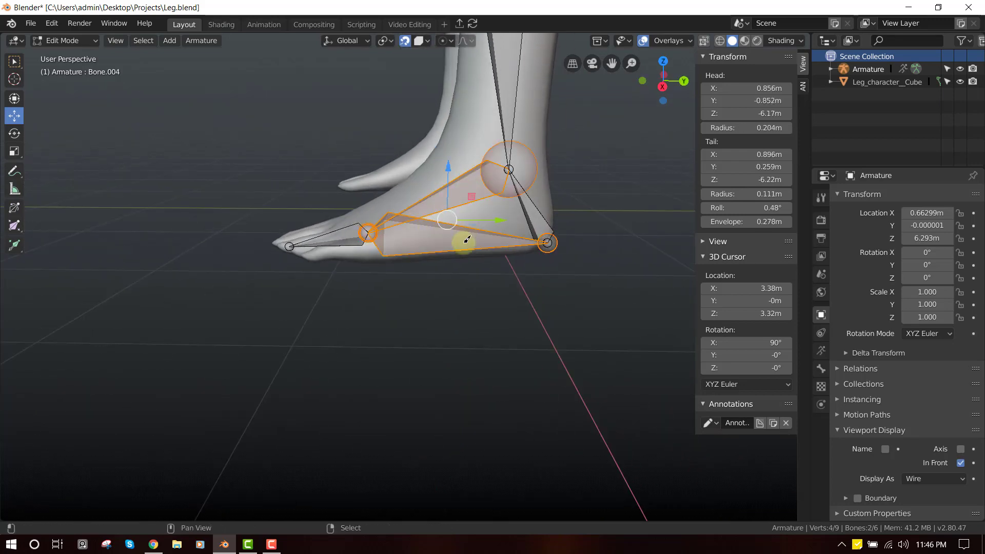
pyautogui.hotkey('ctrl', 'p')
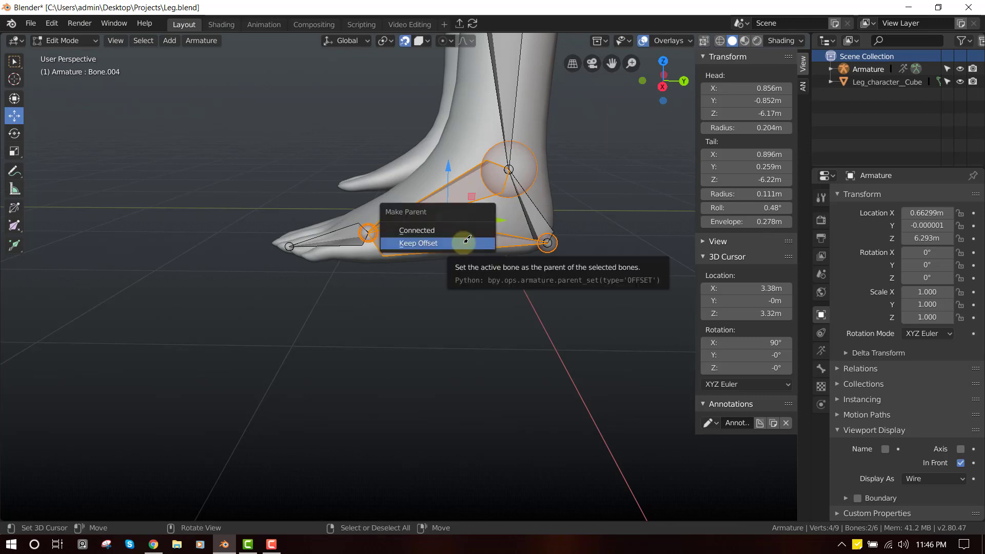
pyautogui.click(466, 240)
pyautogui.moveTo(462, 242); pyautogui.dragTo(462, 256, button='middle')
# - Parent the toe bone to the heel-to-ankle bone with Keep Offset
pyautogui.click(344, 258)
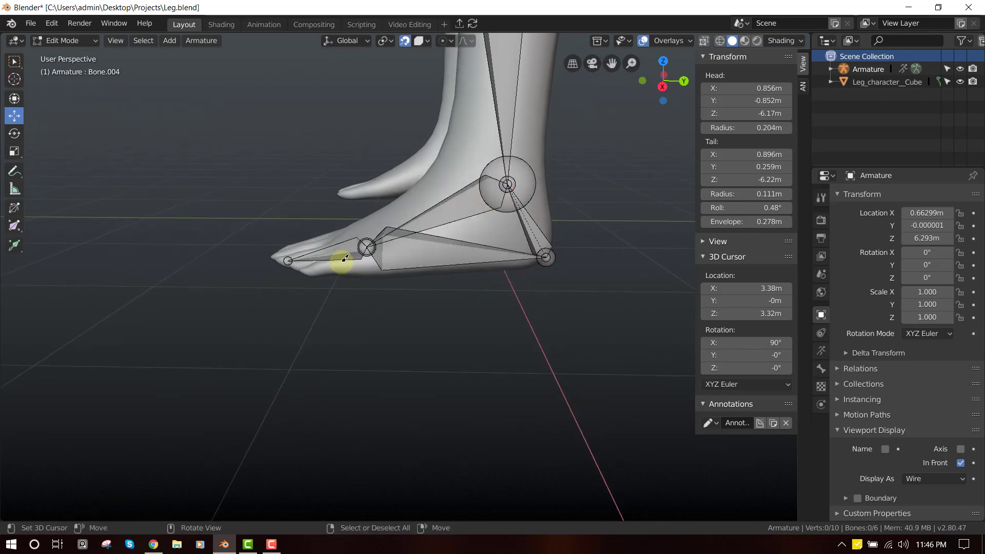
pyautogui.click(339, 245)
pyautogui.keyDown('shift'); pyautogui.click(532, 230); pyautogui.keyUp('shift')
pyautogui.hotkey('ctrl', 'p')
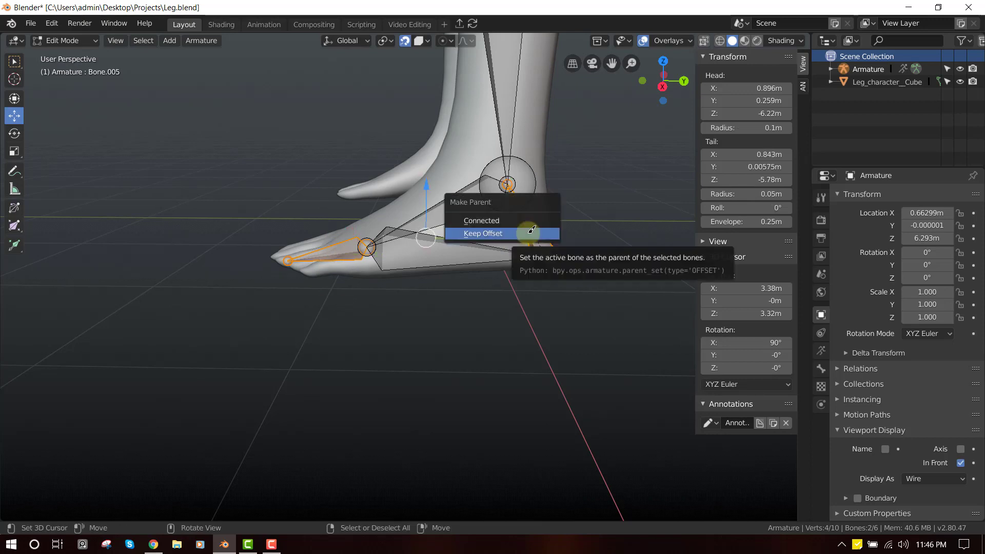
pyautogui.click(531, 232)
pyautogui.moveTo(531, 229); pyautogui.dragTo(532, 229, button='middle')
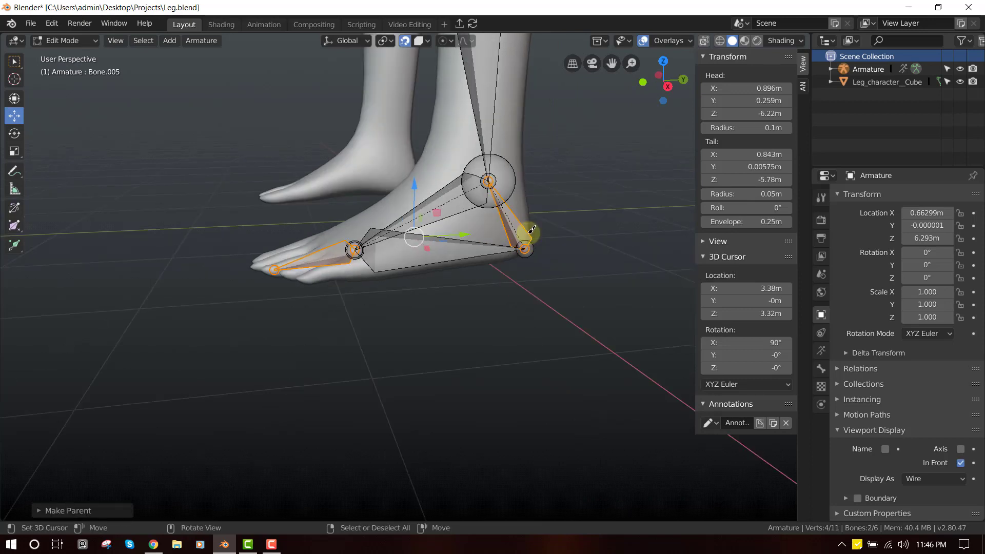
# - Switch to Pose Mode in side view and try rotating the sole bone about the ball of the foot
pyautogui.press('KP_3')
pyautogui.hotkey('ctrl', 'Tab')
pyautogui.click(505, 277)
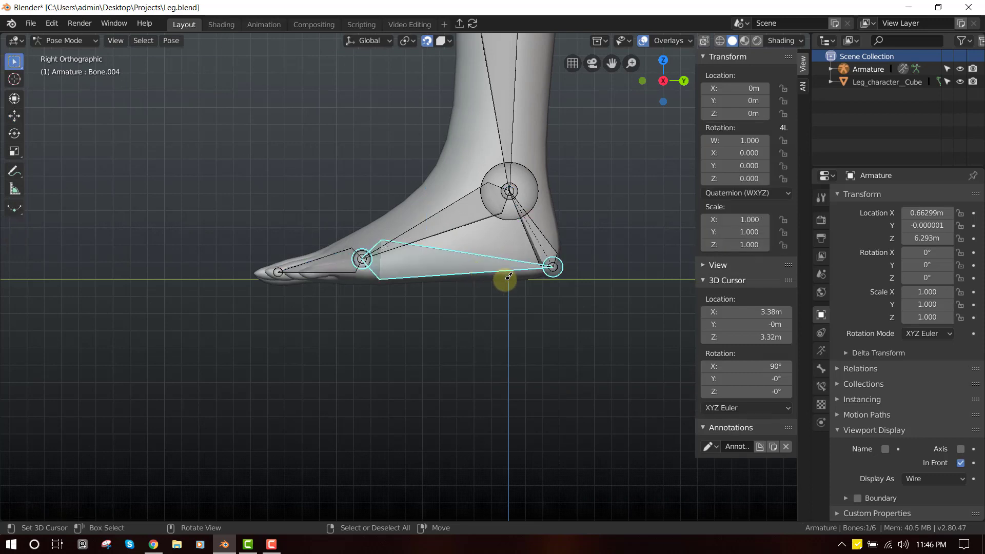
pyautogui.press('r')
pyautogui.click(454, 130)
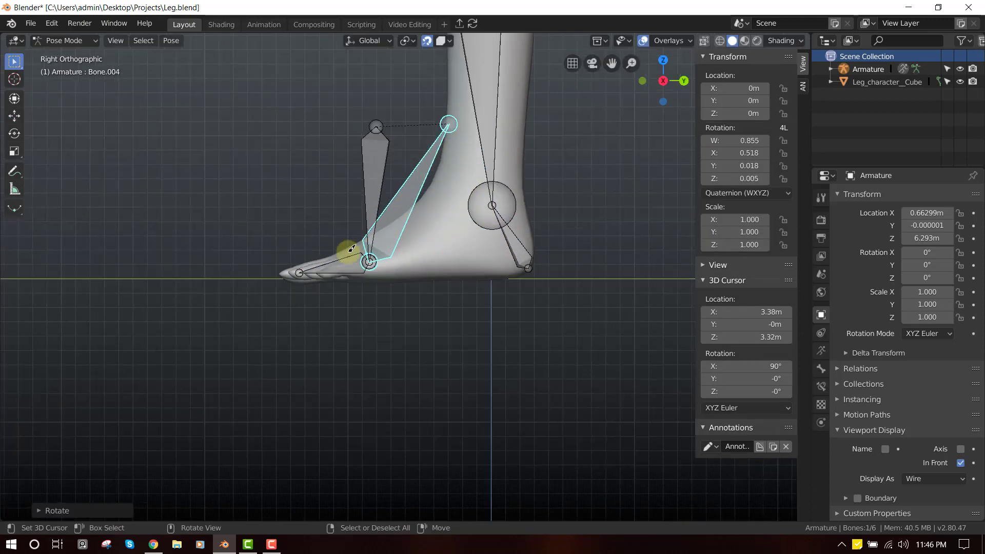
pyautogui.press('r')
pyautogui.click(457, 230)
pyautogui.click(446, 258)
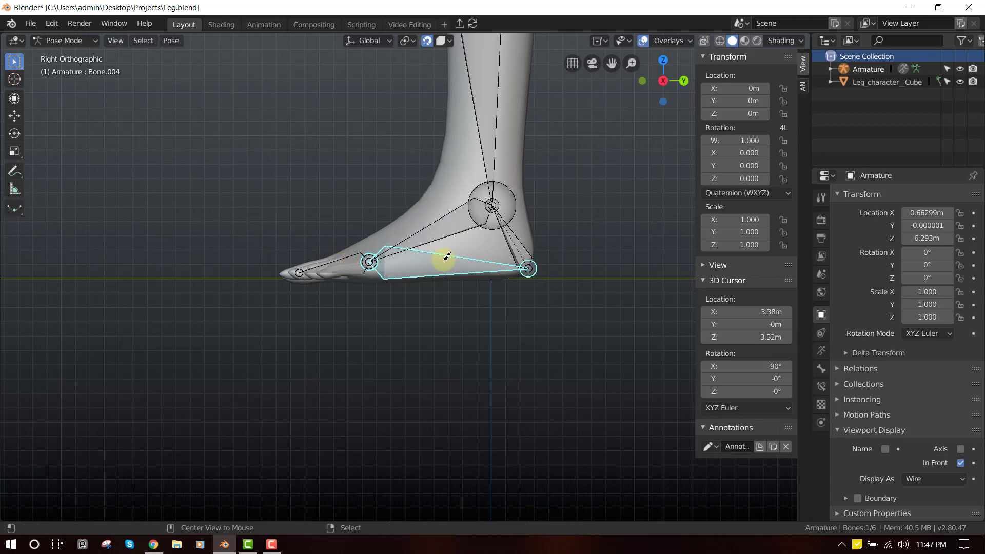
# - Try rotating the heel-to-ankle bone about the heel and clear the rotation of all bones
pyautogui.press('r')
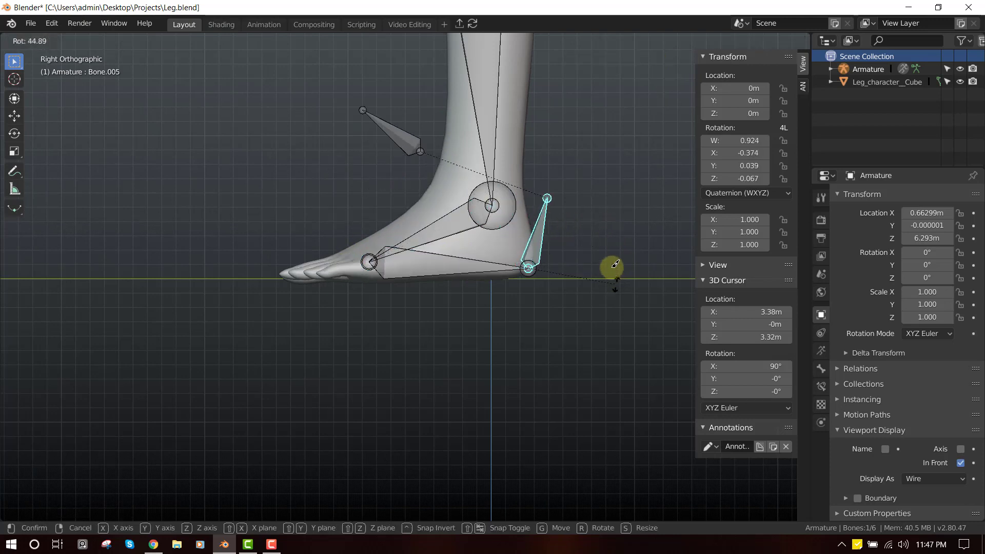
pyautogui.click(601, 242)
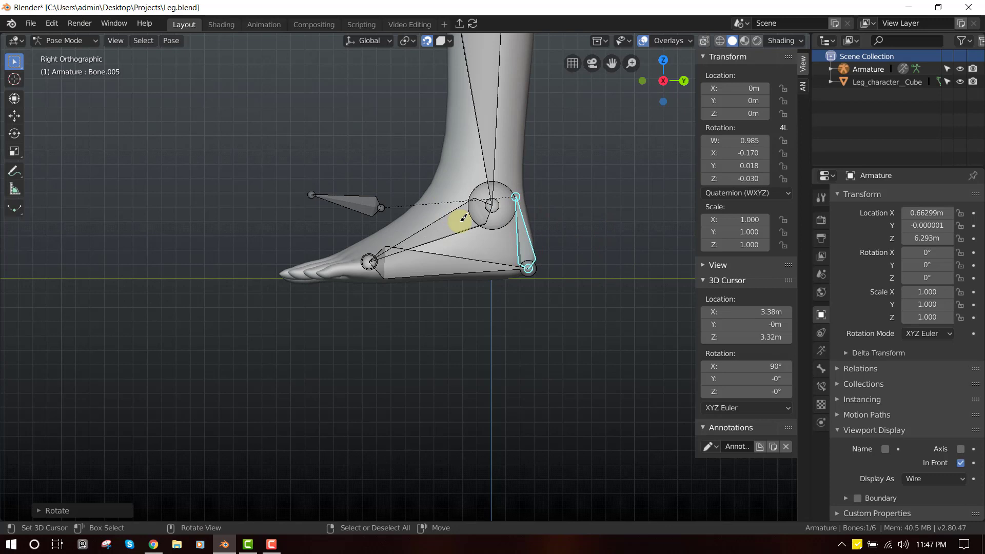
pyautogui.press('a')
pyautogui.hotkey('alt', 'r')
pyautogui.hotkey('alt', 'a')
pyautogui.click(477, 264)
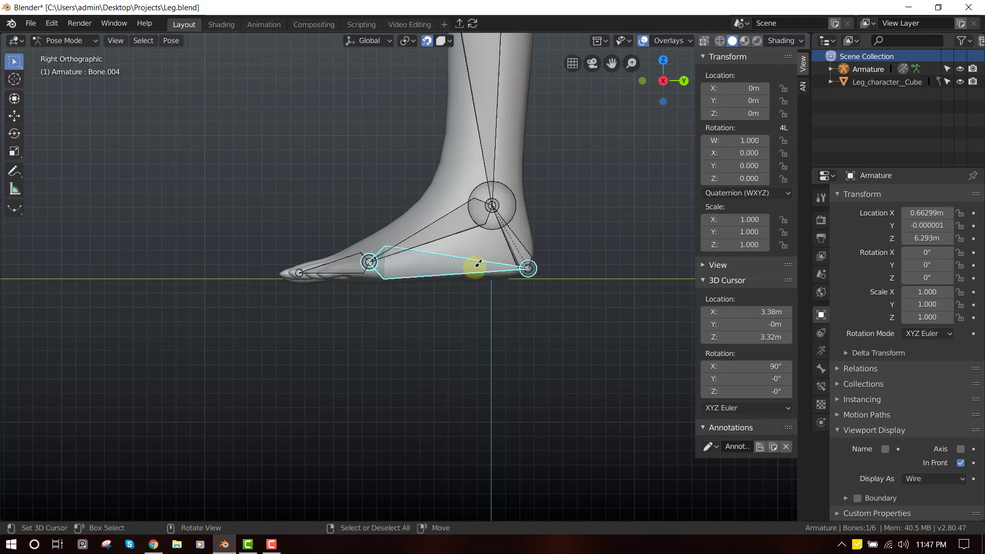
# - Try rotating the heel-to-ankle bone about the heel and undo the rotation
pyautogui.click(522, 227)
pyautogui.press('r')
pyautogui.click(518, 208)
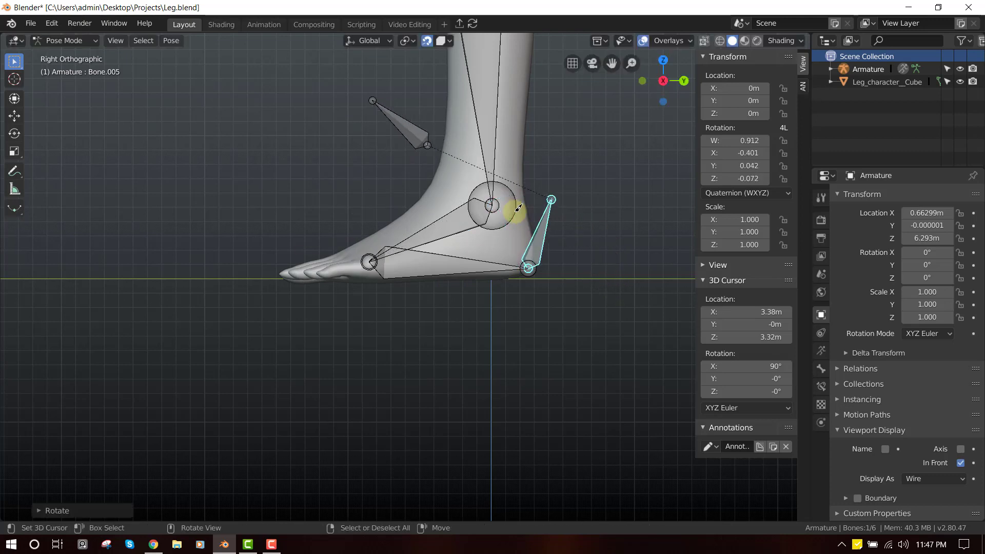
pyautogui.hotkey('ctrl', 'z')
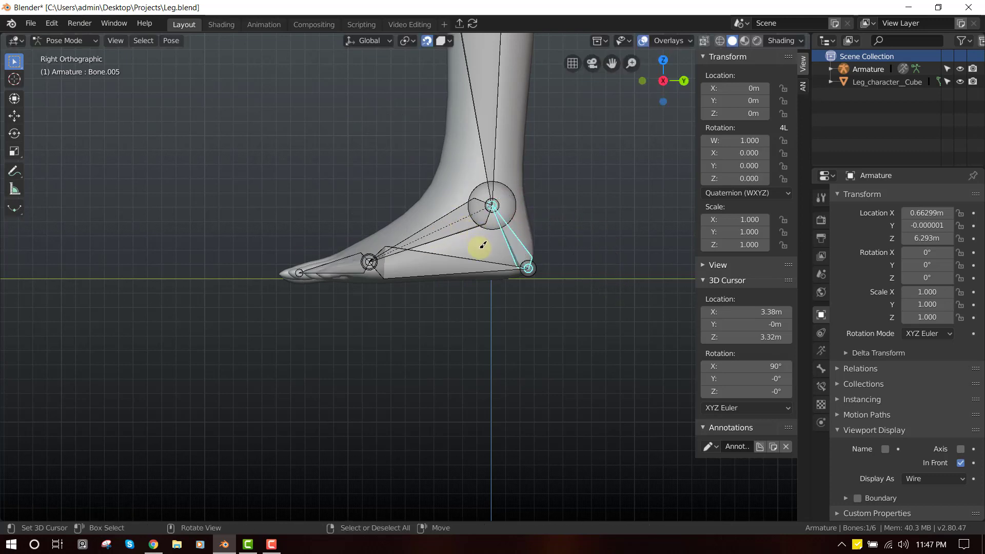
# - Parent the sole bone to the heel-to-ankle bone with Keep Offset in Edit Mode
pyautogui.keyDown('shift'); pyautogui.click(476, 266); pyautogui.keyUp('shift')
pyautogui.press('Tab')
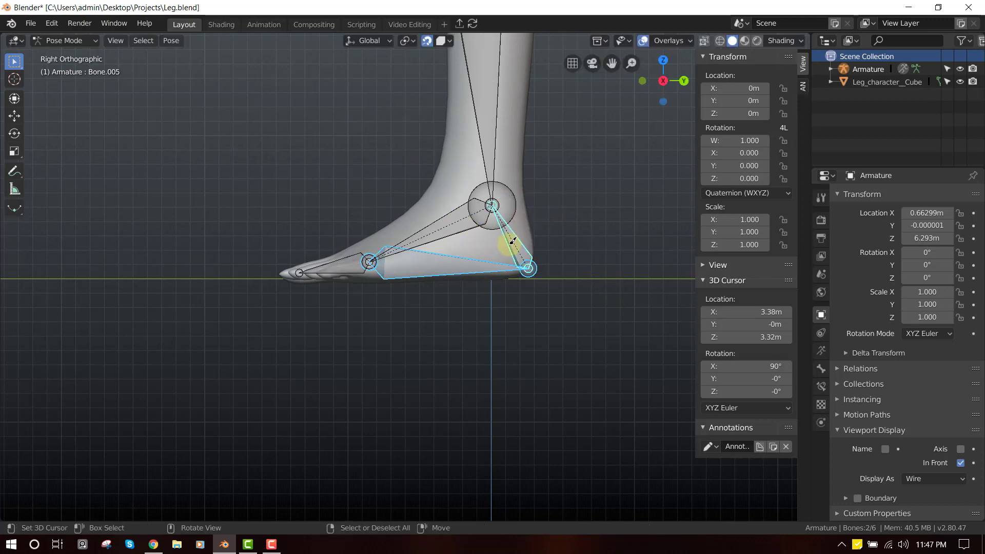
pyautogui.hotkey('ctrl', 'p')
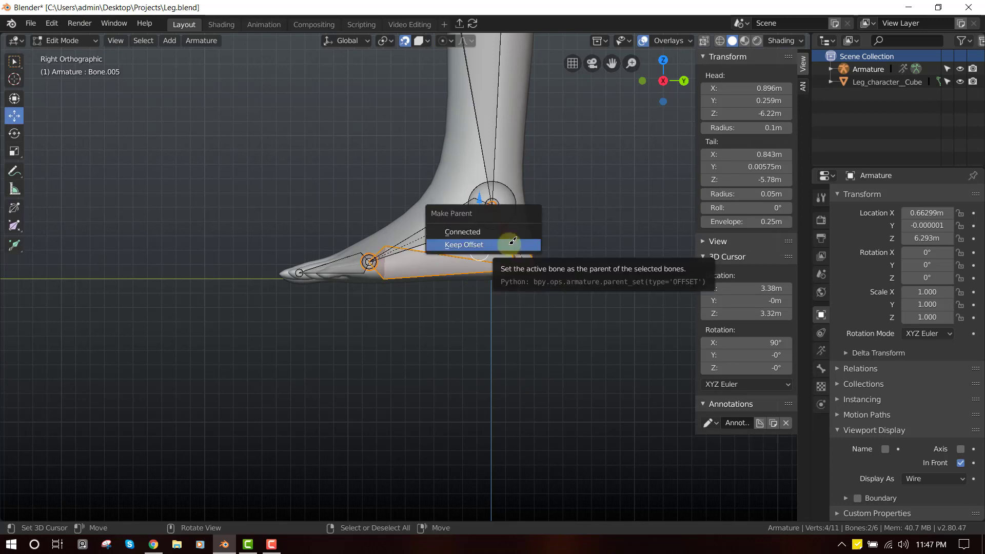
pyautogui.click(512, 241)
# - Return to Pose Mode and try rotating the heel-to-ankle bone together with the sole bone, cancelling the rotation
pyautogui.press('Tab')
pyautogui.press('r')
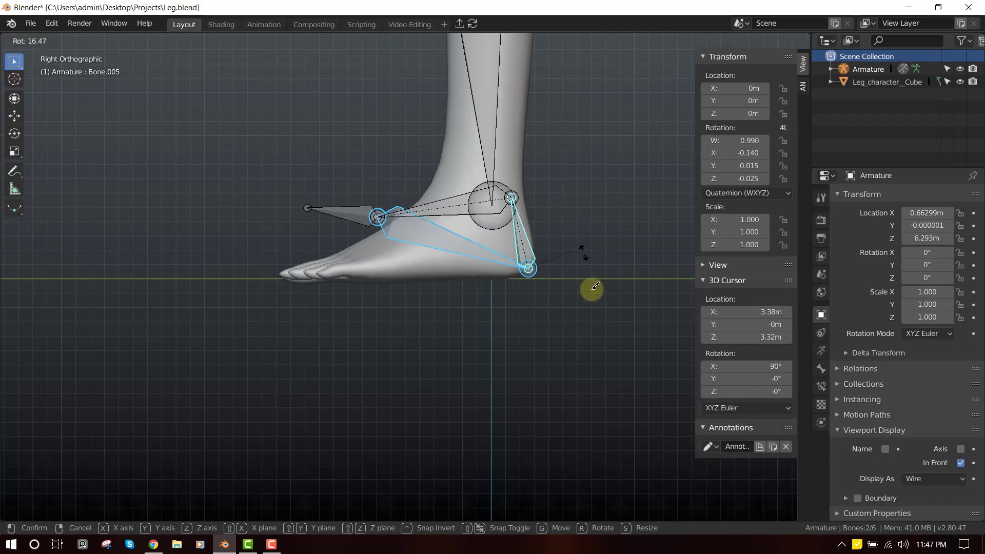
pyautogui.press('Escape')
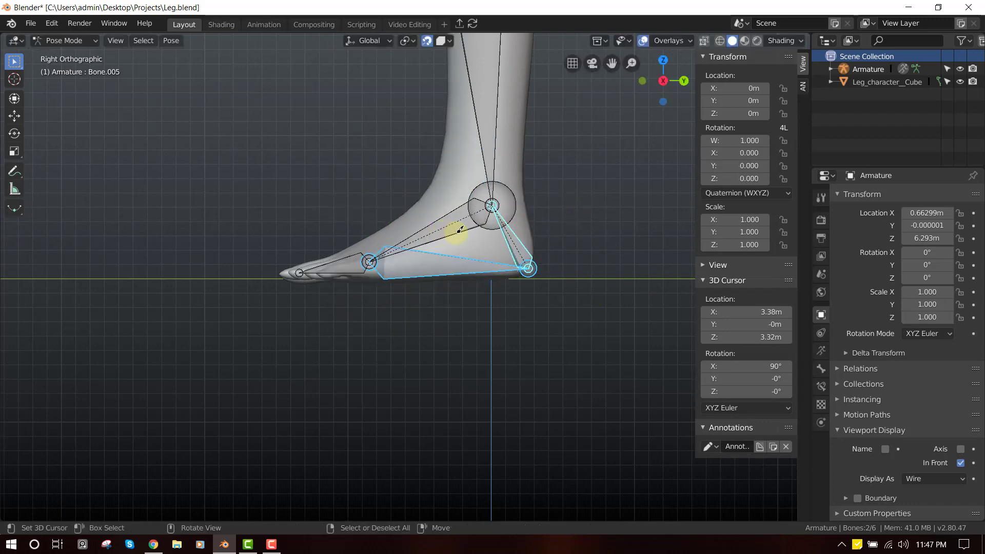
# - Try rotating the ankle-to-ball foot bone and the sole bone one after the other, cancelling each rotation
pyautogui.rightClick(457, 233)
pyautogui.press('r')
pyautogui.press('Escape')
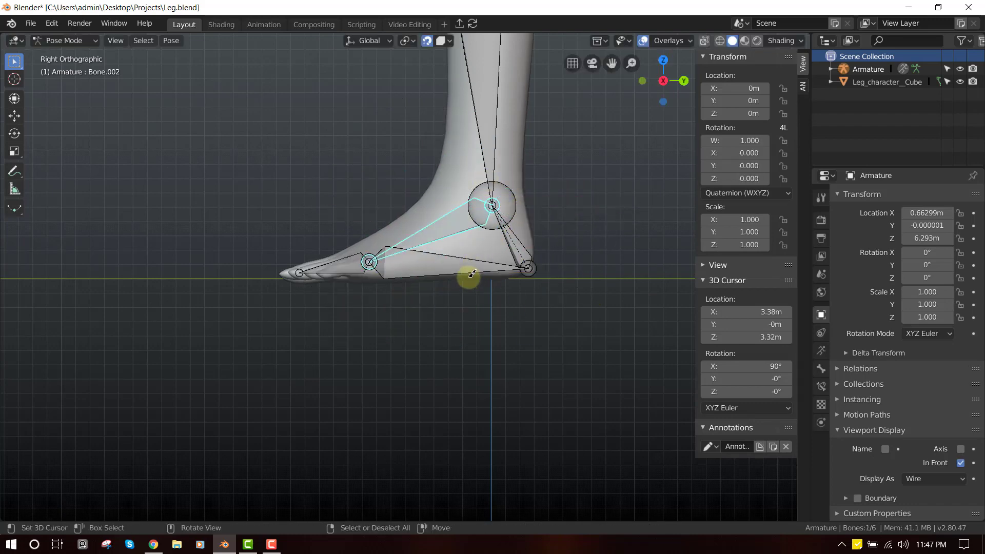
pyautogui.click(472, 273)
pyautogui.press('r')
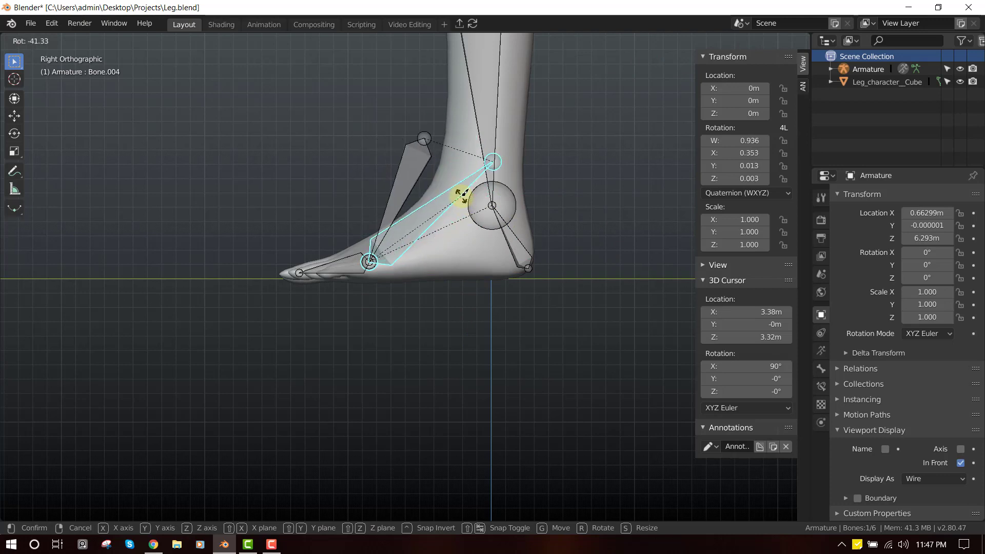
pyautogui.press('Escape')
# - Disable Deform for both the sole bone and the heel-to-ankle bone
pyautogui.keyDown('shift'); pyautogui.moveTo(527, 259); pyautogui.dragTo(495, 248, button='middle'); pyautogui.keyUp('shift')
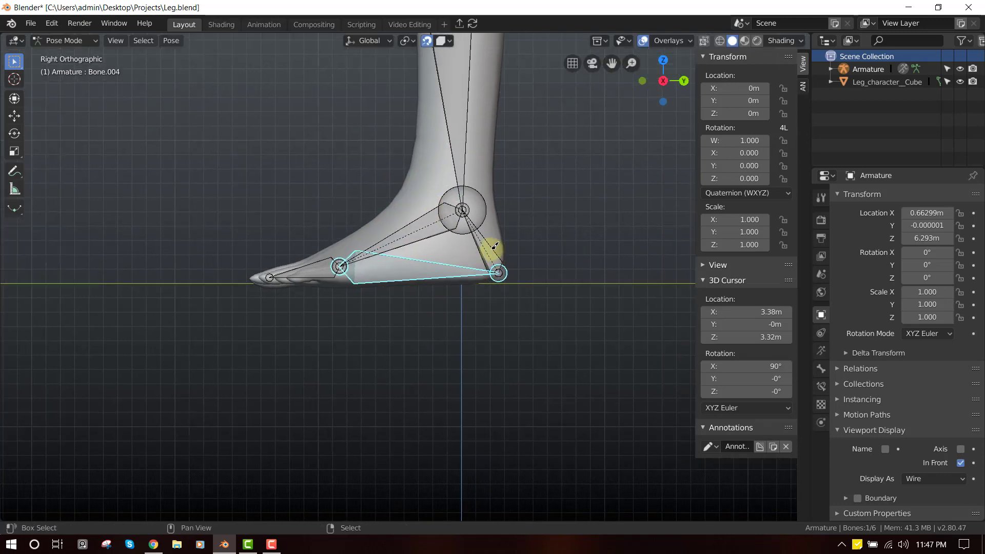
pyautogui.keyDown('shift'); pyautogui.click(494, 247); pyautogui.keyUp('shift')
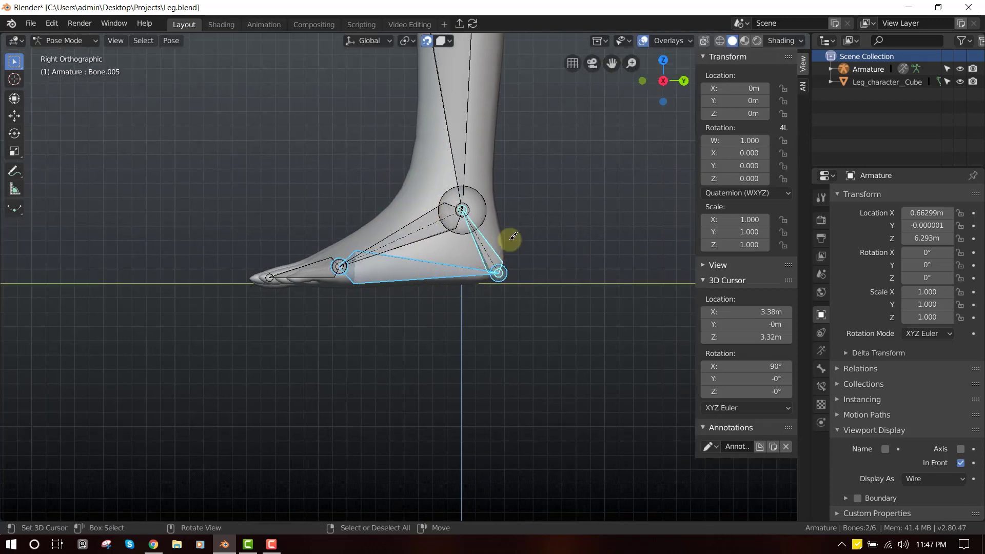
pyautogui.keyDown('shift'); pyautogui.moveTo(503, 254); pyautogui.dragTo(499, 259, button='middle'); pyautogui.keyUp('shift')
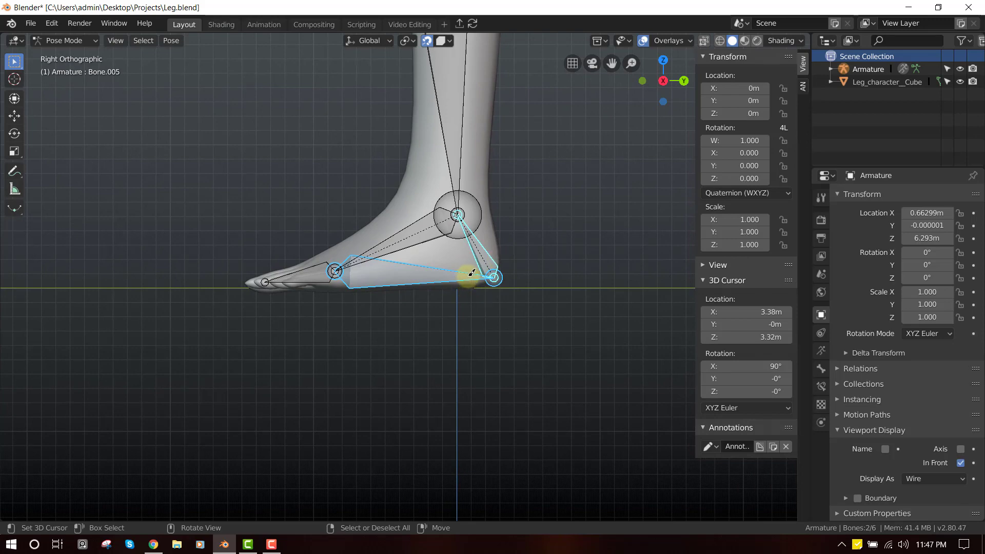
pyautogui.click(440, 268)
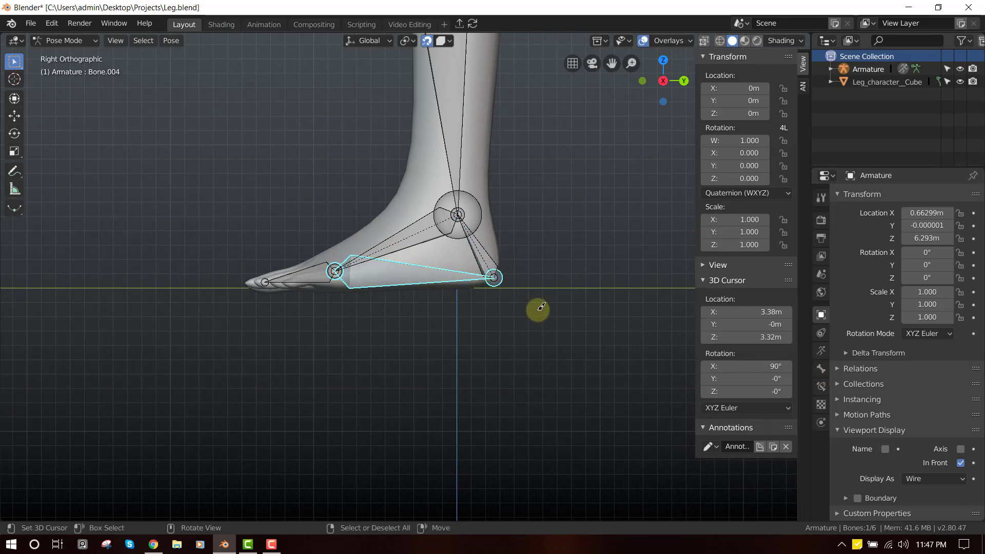
pyautogui.click(820, 368)
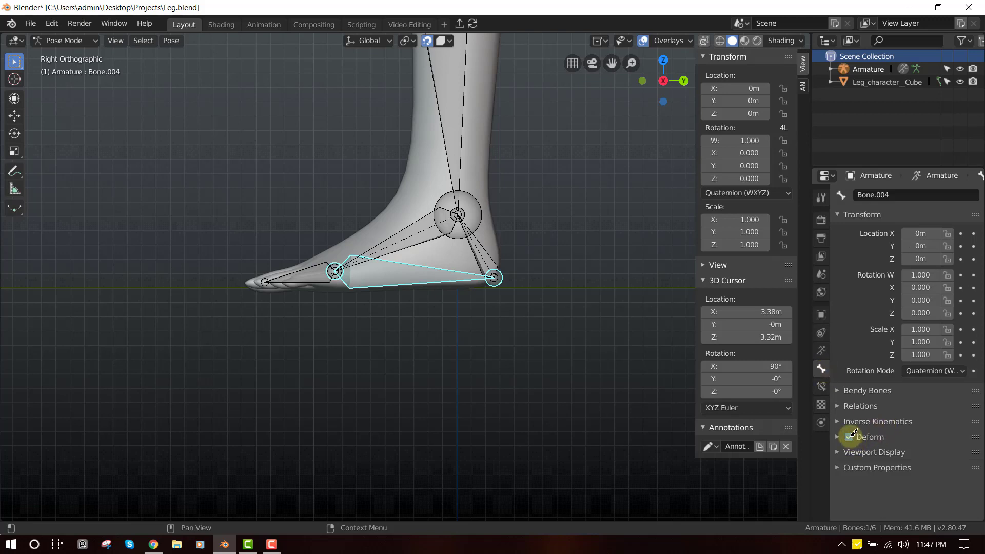
pyautogui.click(491, 259)
pyautogui.click(848, 436)
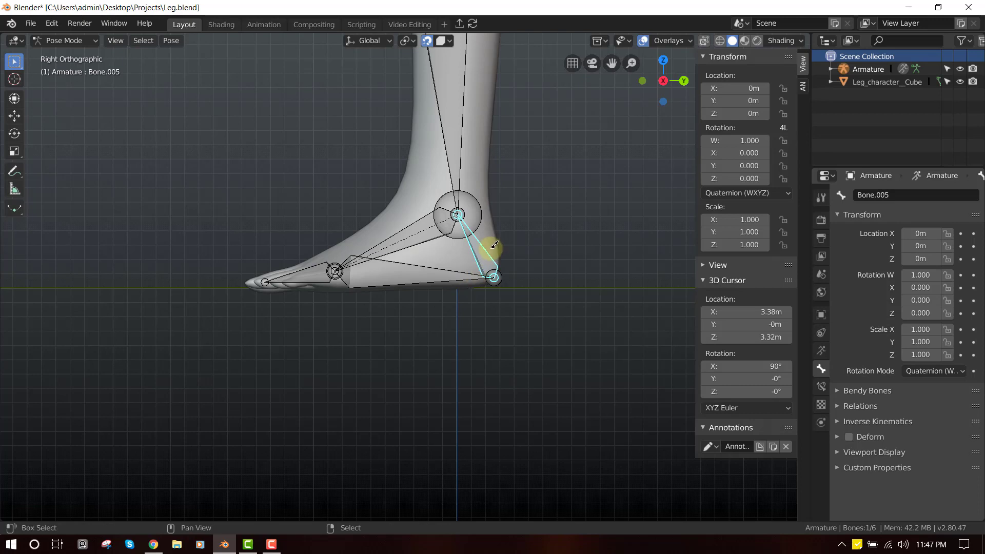
# - Extrude a control bone about 0.6 m long backward from the ankle joint in Edit Mode and clear its parent
pyautogui.keyDown('shift'); pyautogui.moveTo(488, 253); pyautogui.dragTo(513, 299, button='middle'); pyautogui.keyUp('shift')
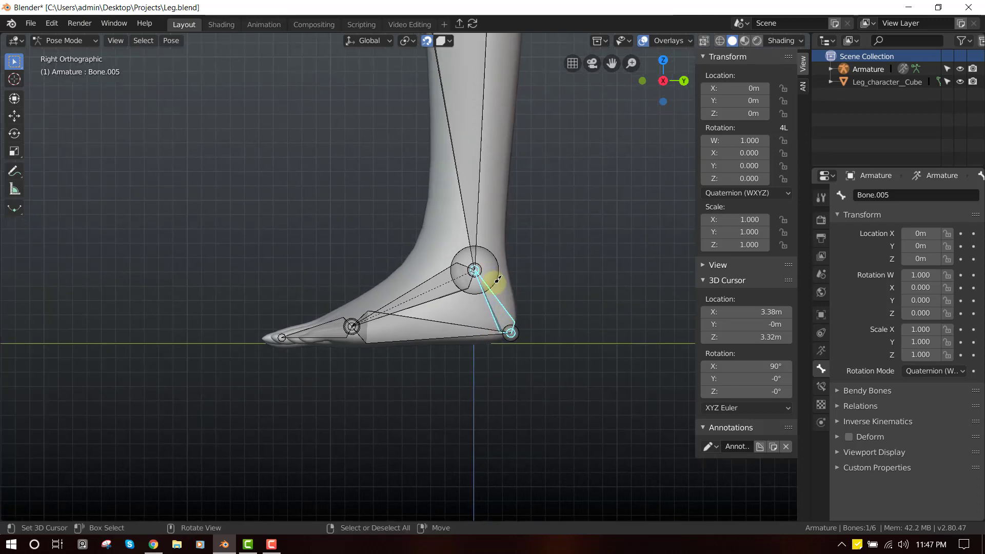
pyautogui.press('Tab')
pyautogui.click(493, 257)
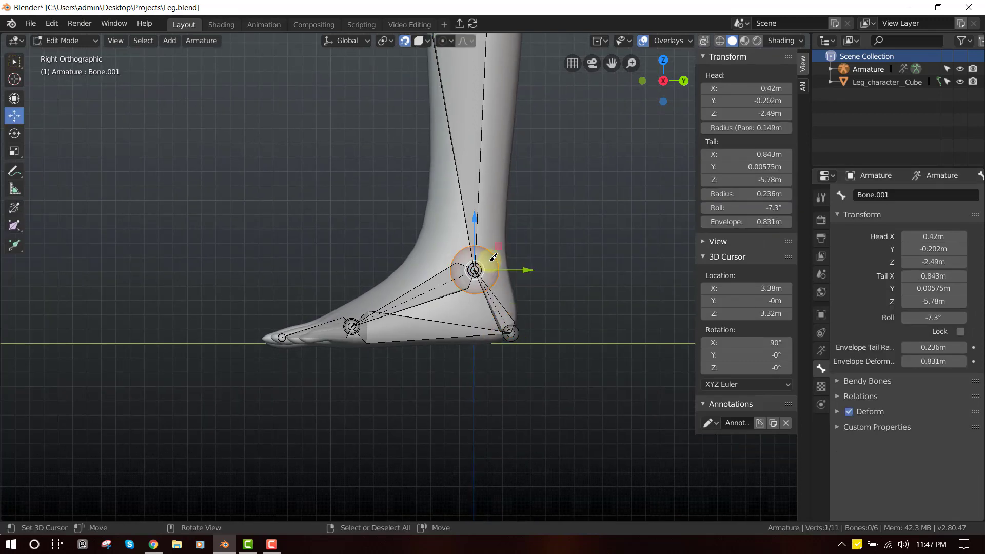
pyautogui.press('Tab')
pyautogui.press('Tab')
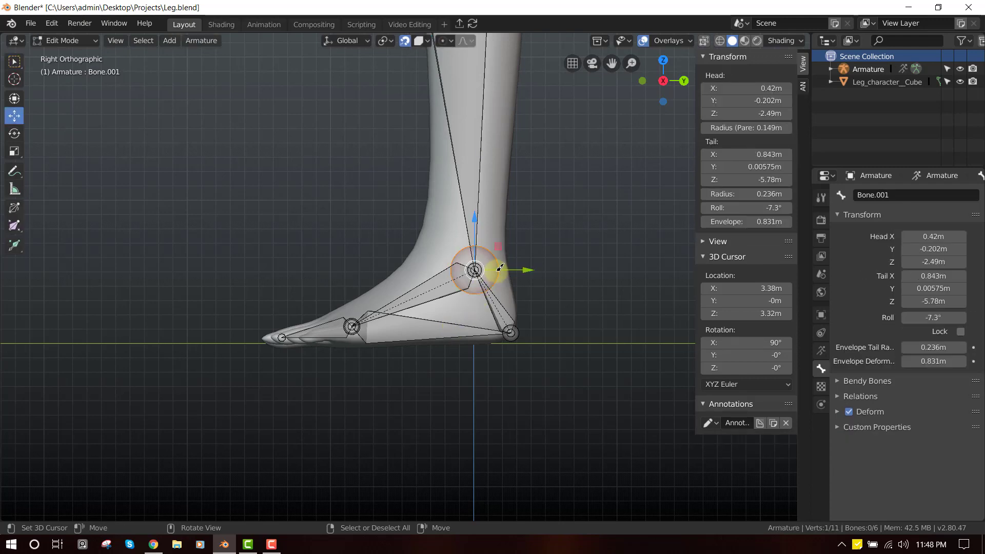
pyautogui.press('Tab')
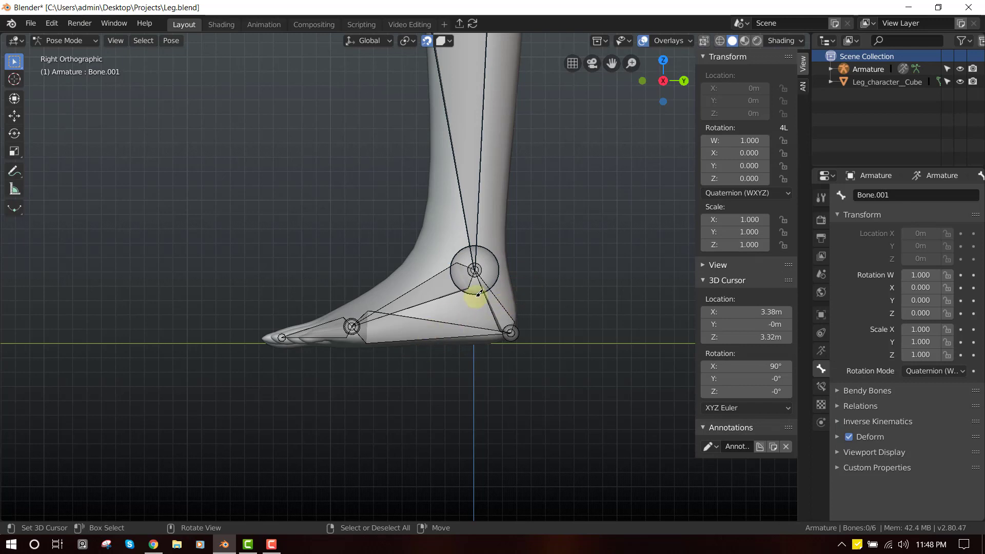
pyautogui.press('Tab')
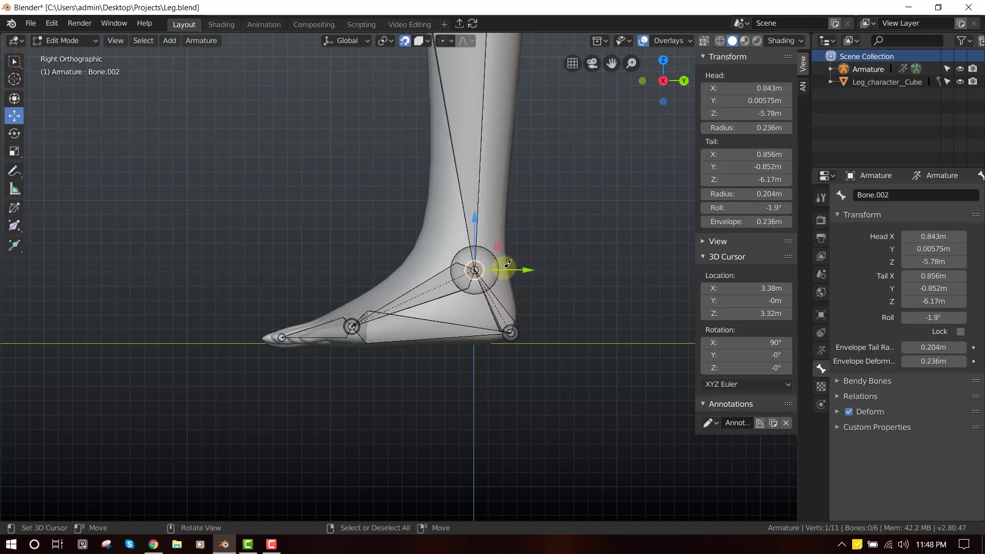
pyautogui.press('e')
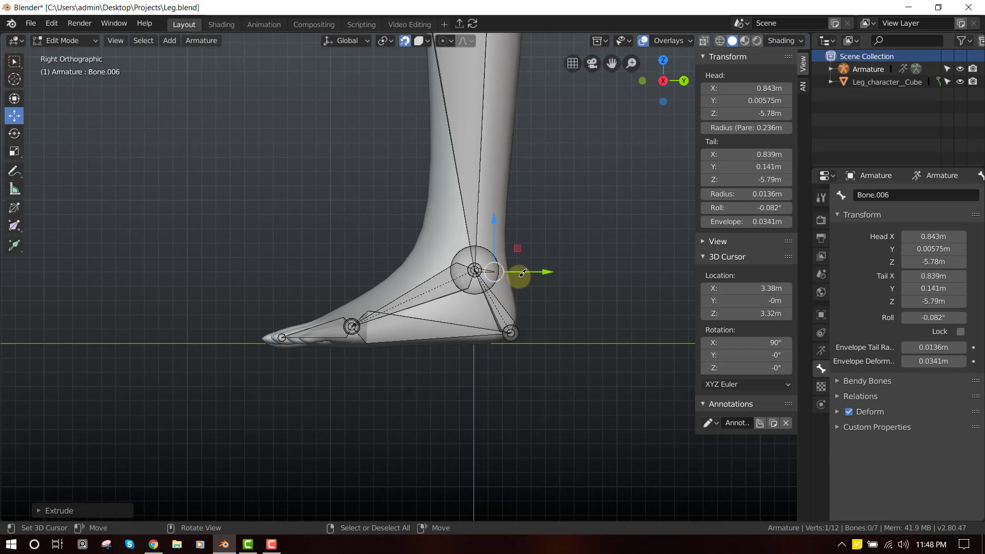
pyautogui.click(577, 269)
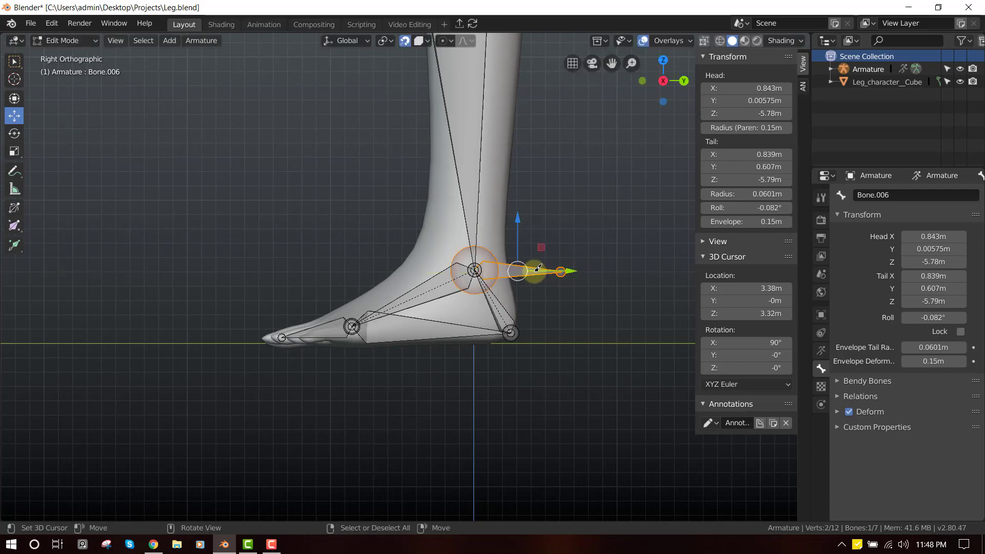
pyautogui.hotkey('alt', 'p')
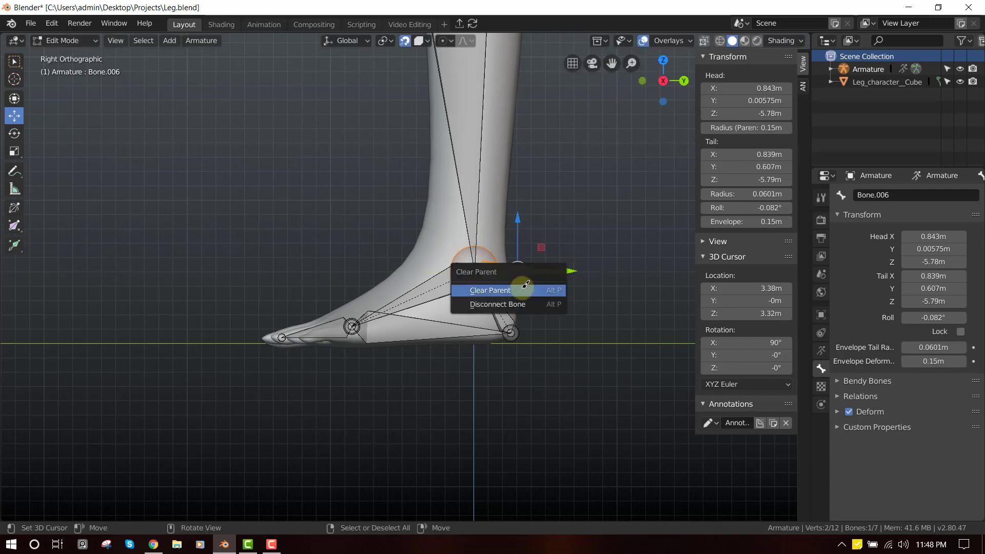
pyautogui.click(528, 290)
# - Add a Copy Rotation constraint to the sole bone in Pose Mode, targeting the new ankle control bone, and show its settings
pyautogui.hotkey('ctrl', 'Tab')
pyautogui.keyDown('shift'); pyautogui.moveTo(512, 288); pyautogui.dragTo(518, 249, button='middle'); pyautogui.keyUp('shift')
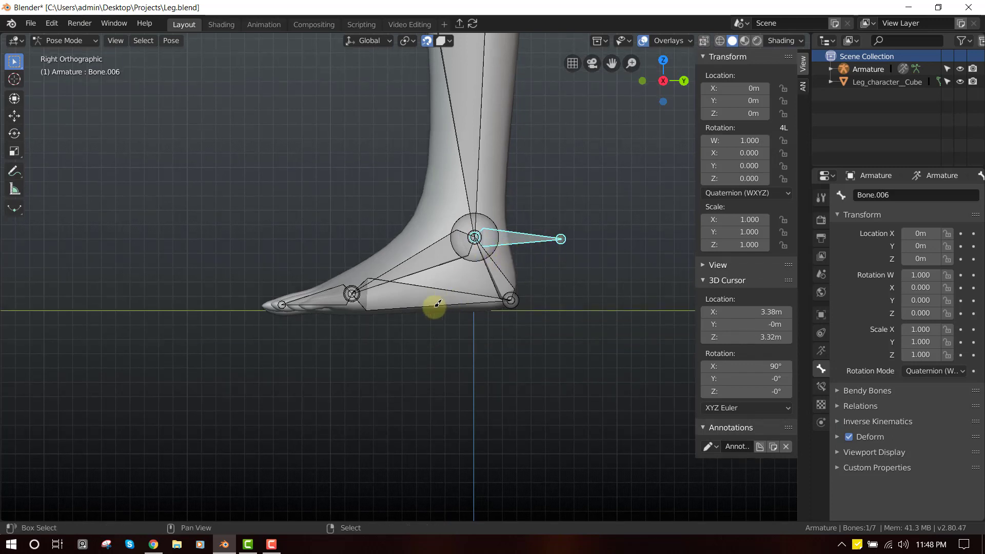
pyautogui.keyDown('shift'); pyautogui.click(439, 281); pyautogui.keyUp('shift')
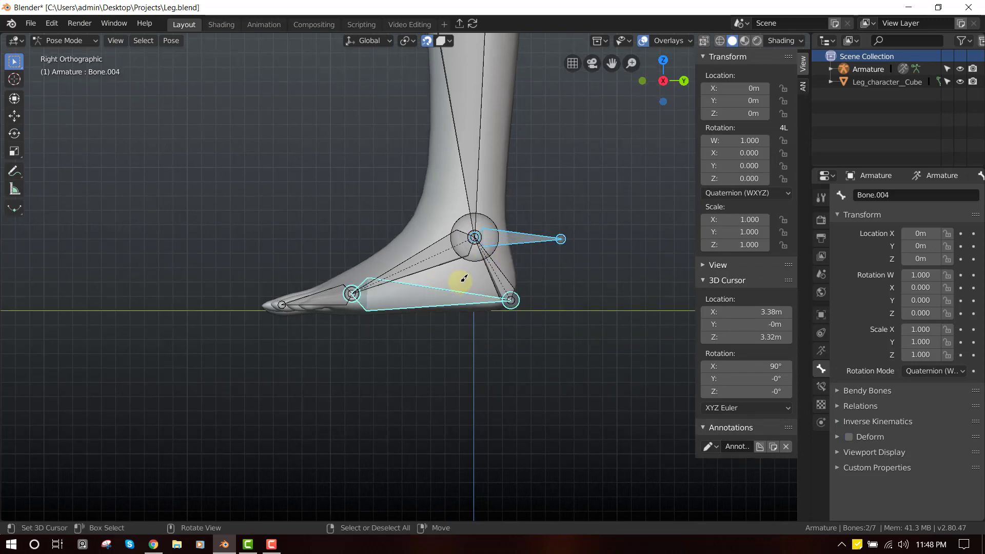
pyautogui.hotkey('shift', 'ctrl', 'c')
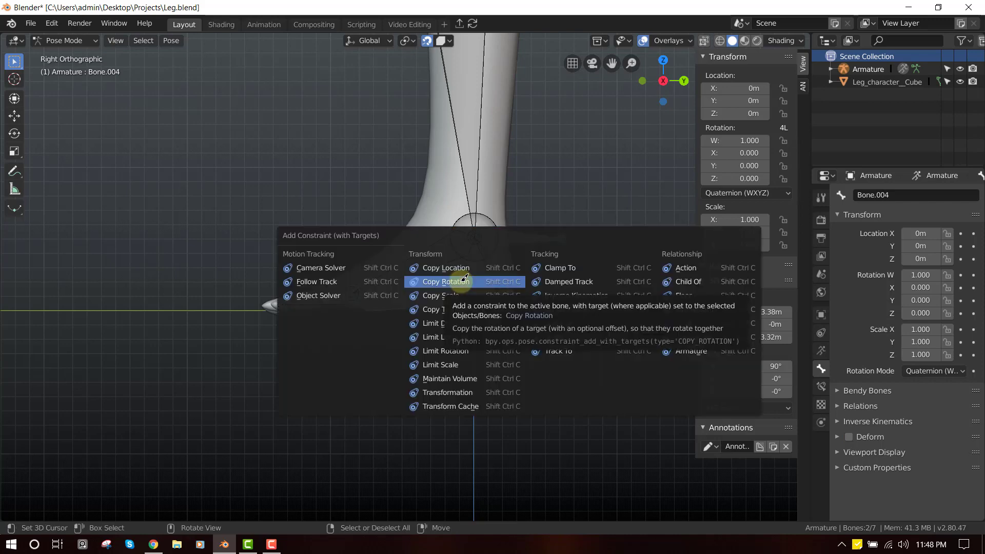
pyautogui.click(446, 282)
pyautogui.click(827, 391)
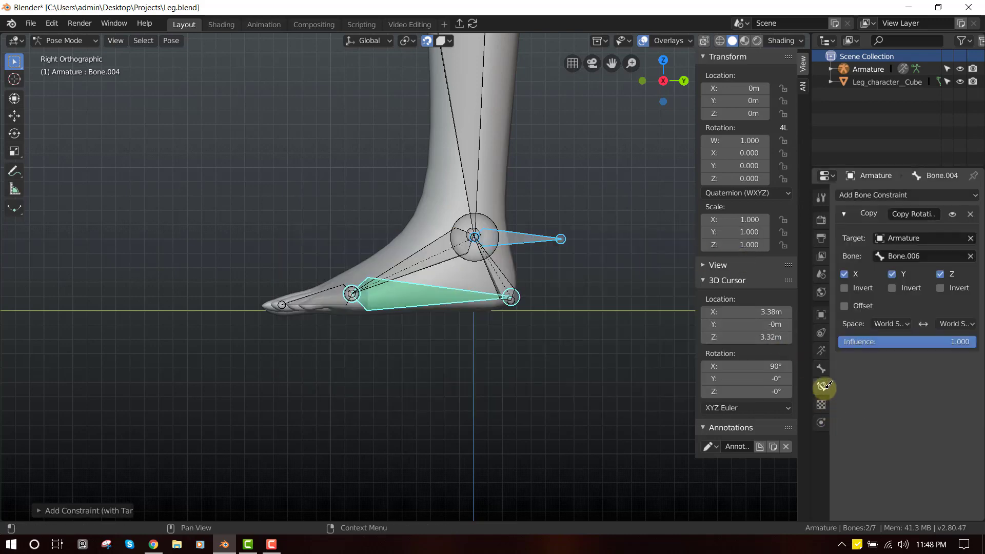
# - Limit the sole bone's Copy Rotation constraint to the X axis and set both of its spaces to Local Space
pyautogui.click(891, 273)
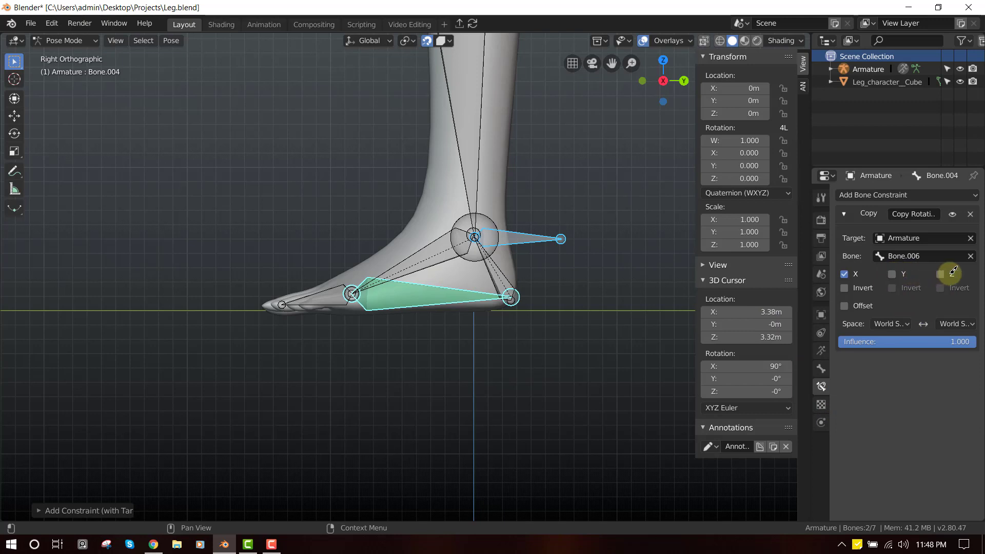
pyautogui.click(845, 309)
pyautogui.click(844, 309)
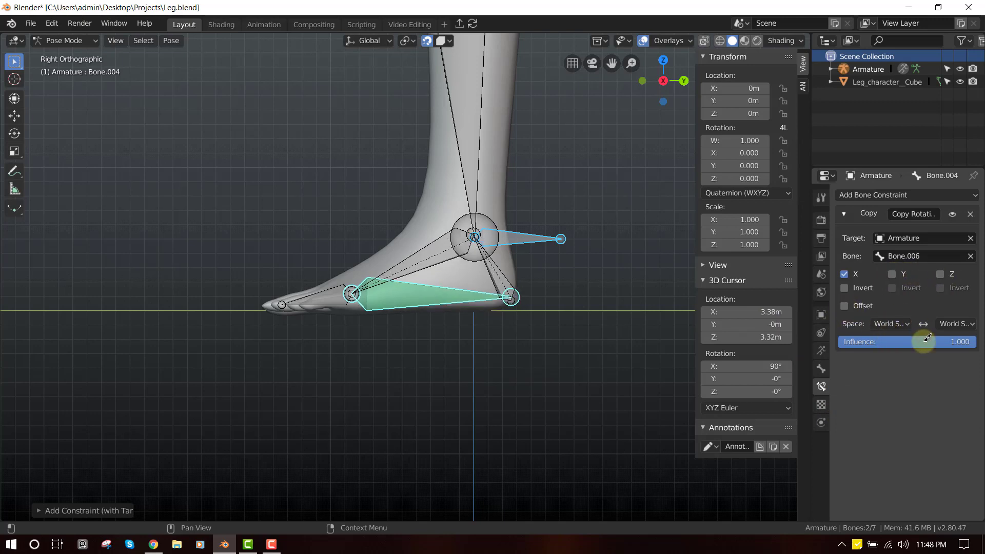
pyautogui.click(892, 323)
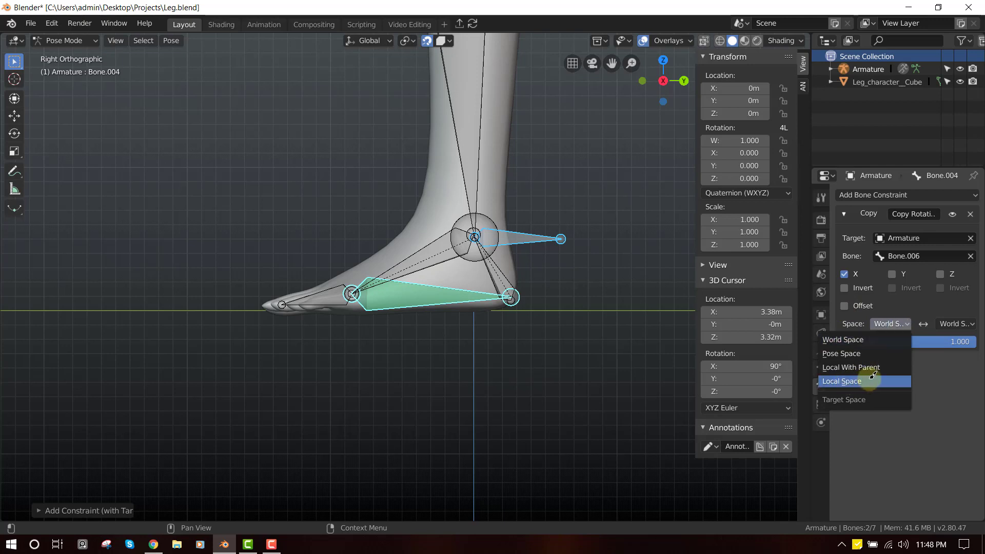
pyautogui.click(852, 379)
pyautogui.click(951, 324)
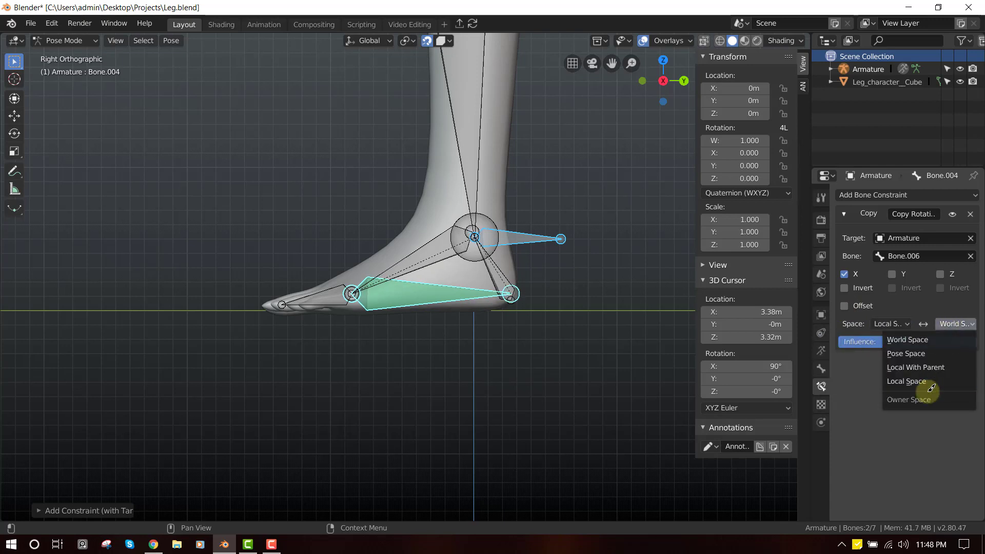
pyautogui.click(923, 389)
# - Test the ankle control bone in side view by rotating it upward and cancelling, and leave it rotated downward
pyautogui.click(527, 241)
pyautogui.moveTo(530, 239); pyautogui.dragTo(557, 286, button='middle')
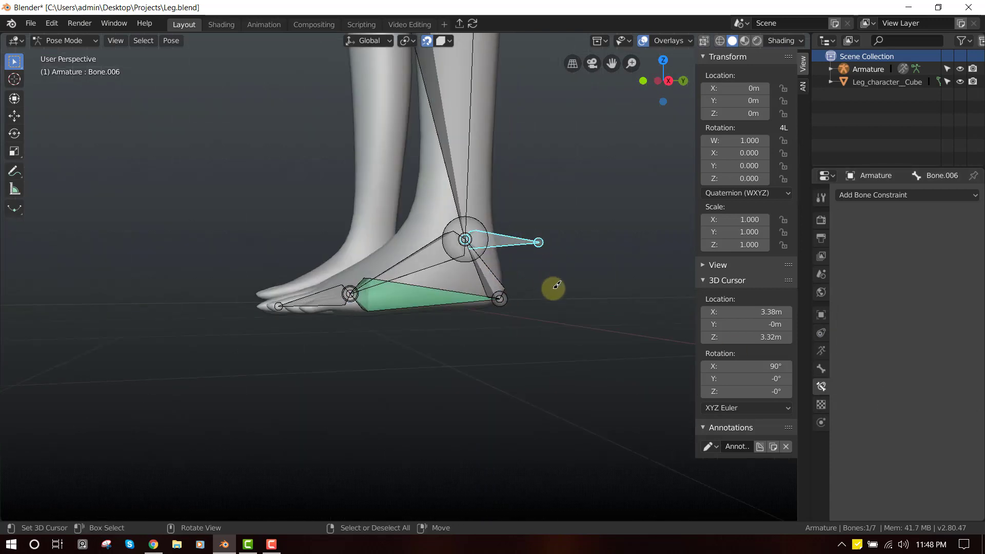
pyautogui.press('KP_3')
pyautogui.press('r')
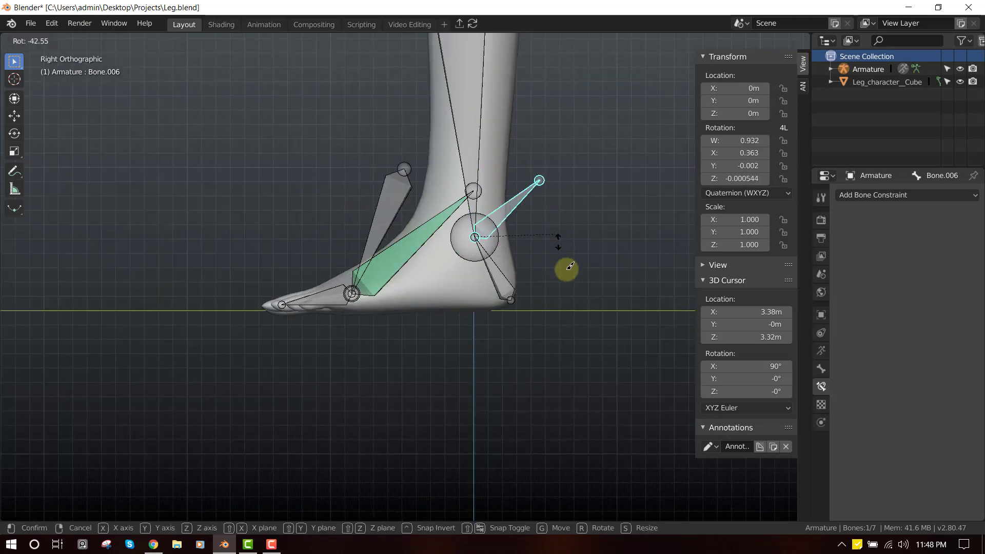
pyautogui.rightClick(565, 262)
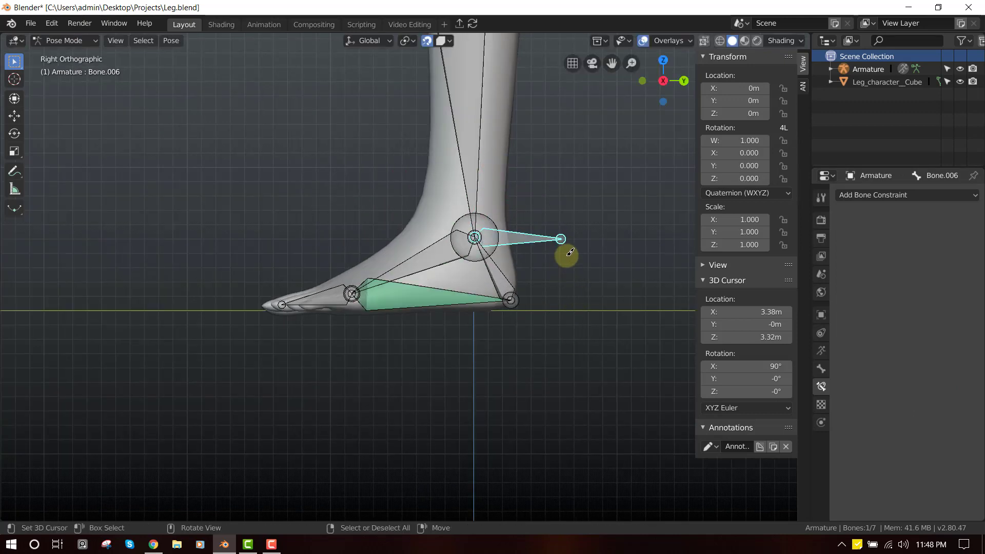
pyautogui.press('r')
pyautogui.click(553, 336)
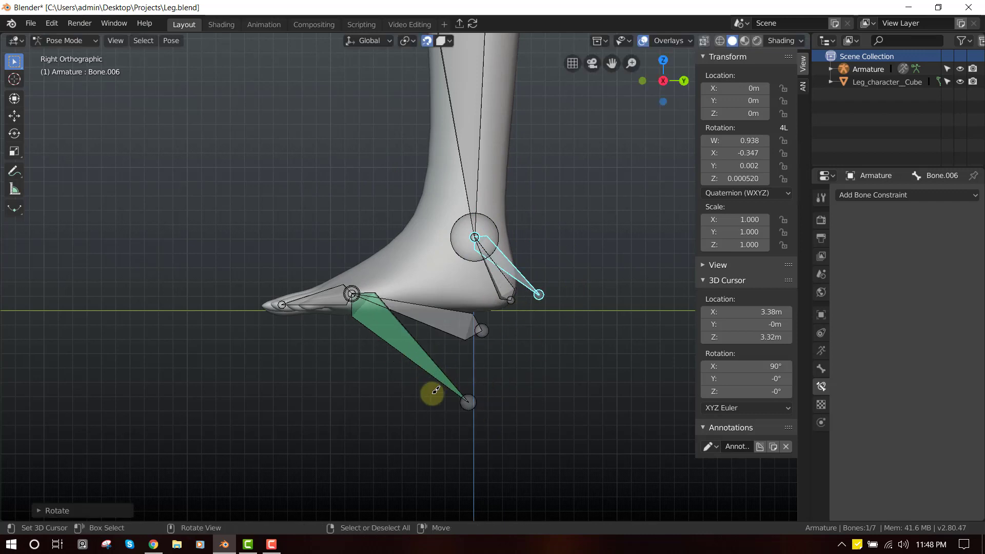
# - Add a Limit Rotation constraint to the sole bone, convert it to Local Space and enable its X limit
pyautogui.click(432, 362)
pyautogui.click(857, 195)
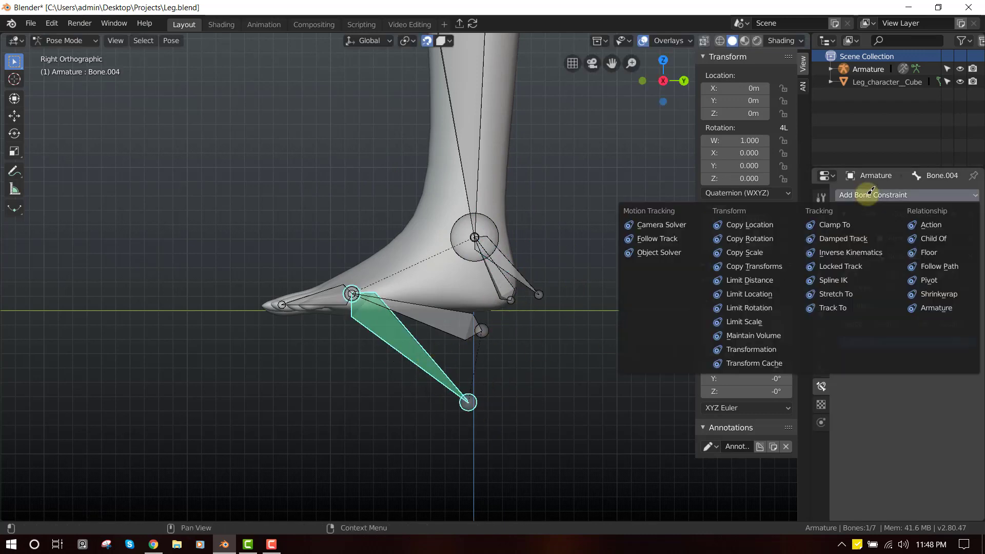
pyautogui.click(768, 307)
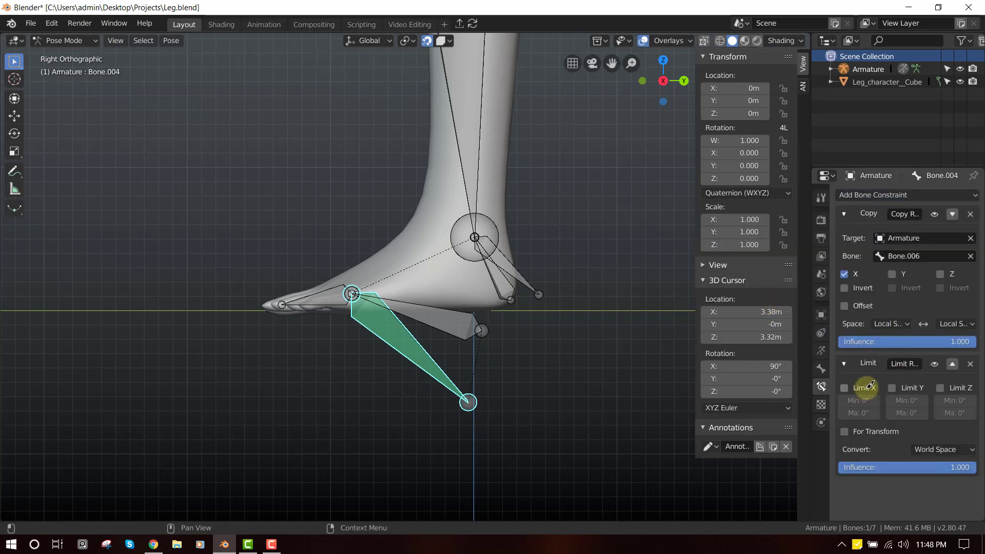
pyautogui.click(932, 450)
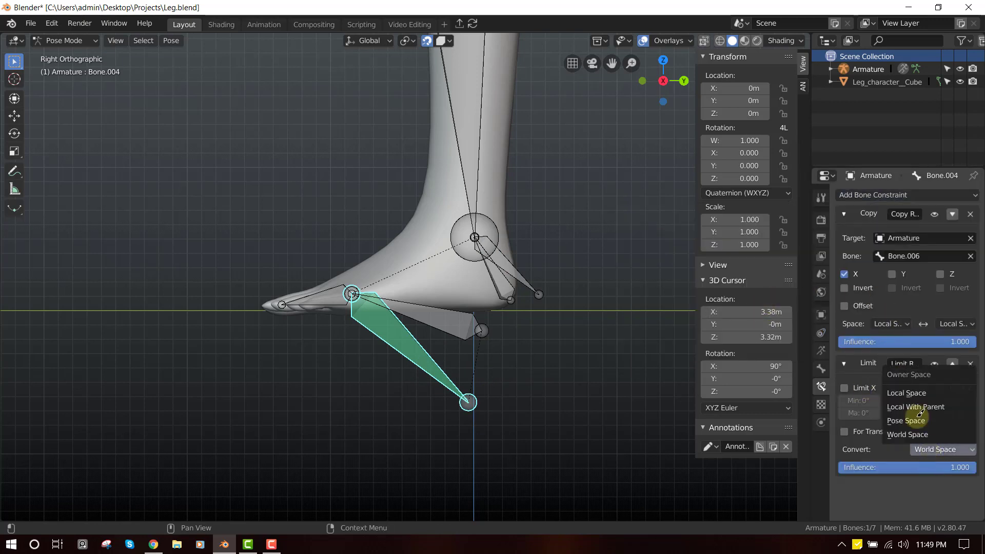
pyautogui.click(918, 392)
pyautogui.click(844, 388)
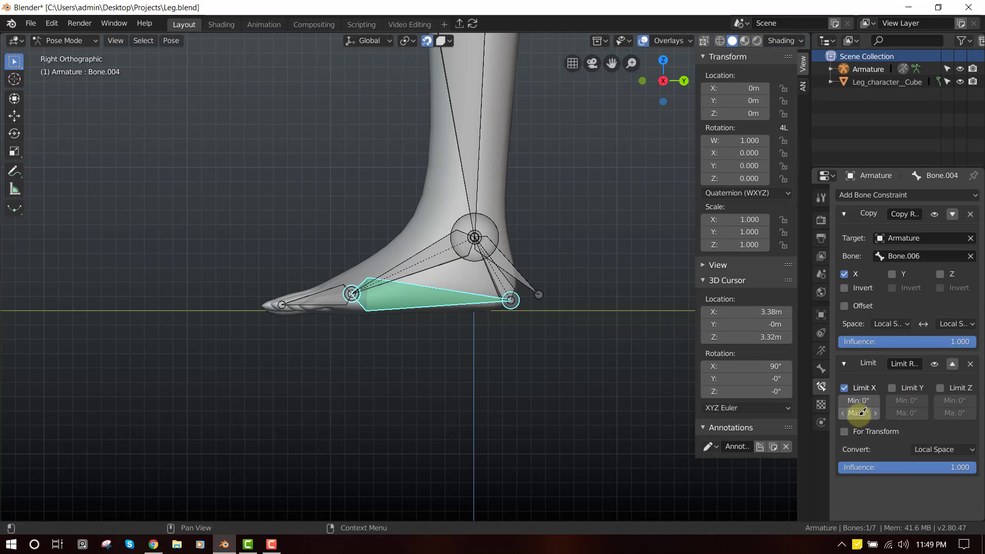
# - Recalculate the roll of all the armature's bones in Edit Mode
pyautogui.scroll(-3, 472, 296)
pyautogui.press('Tab')
pyautogui.scroll(-6, 483, 281)
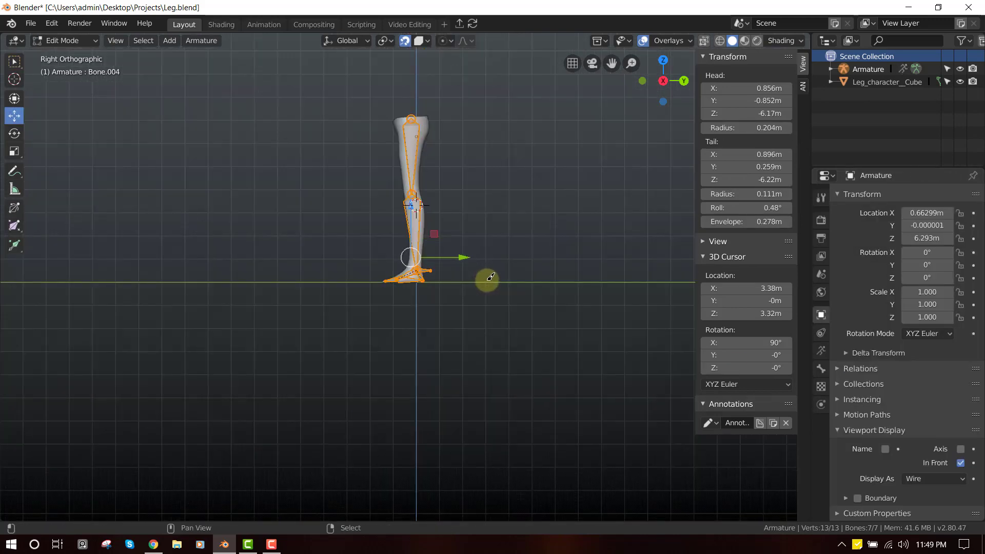
pyautogui.hotkey('ctrl', 'n')
pyautogui.click(478, 278)
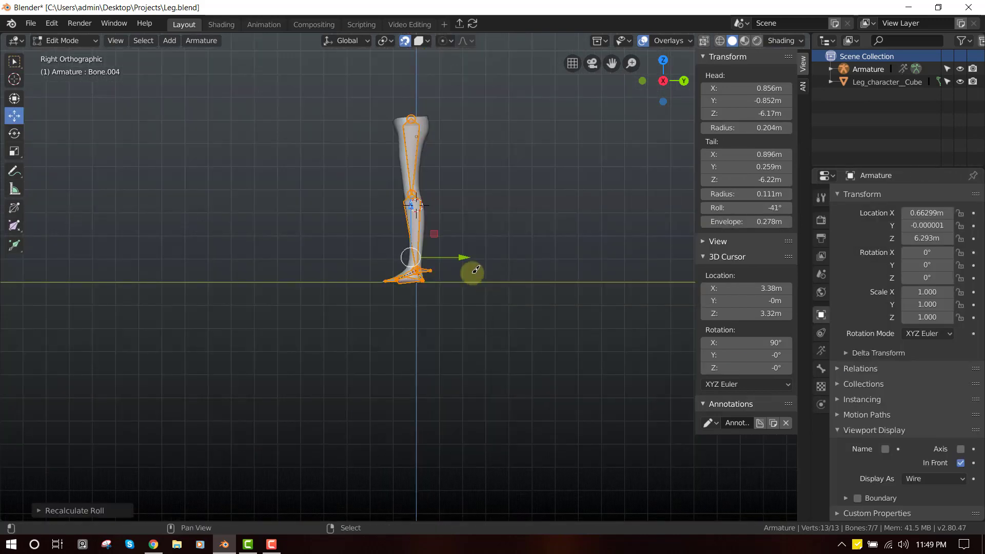
pyautogui.scroll(4, 467, 284)
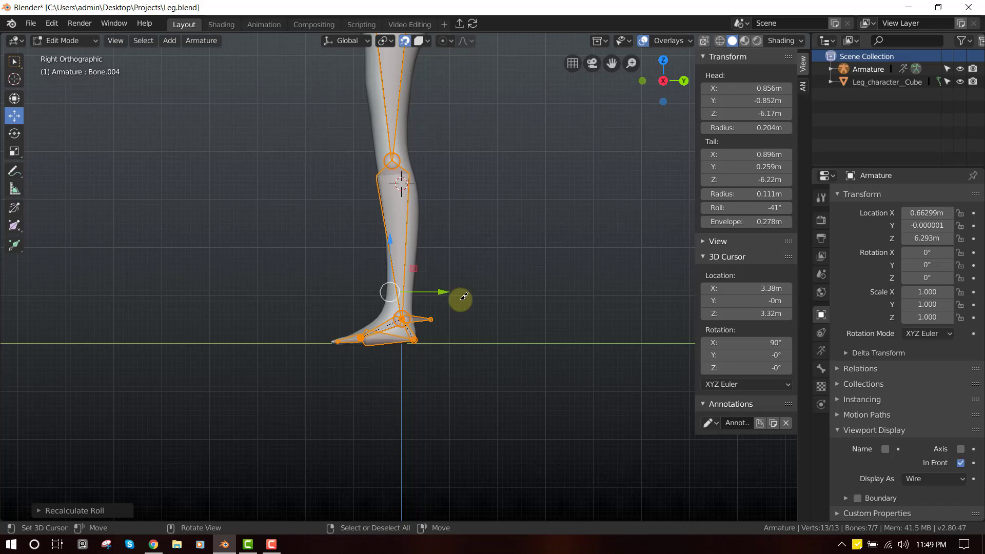
# - Return to Pose Mode and clear the ankle control bone's rotation
pyautogui.hotkey('ctrl', 'Tab')
pyautogui.scroll(2, 461, 298)
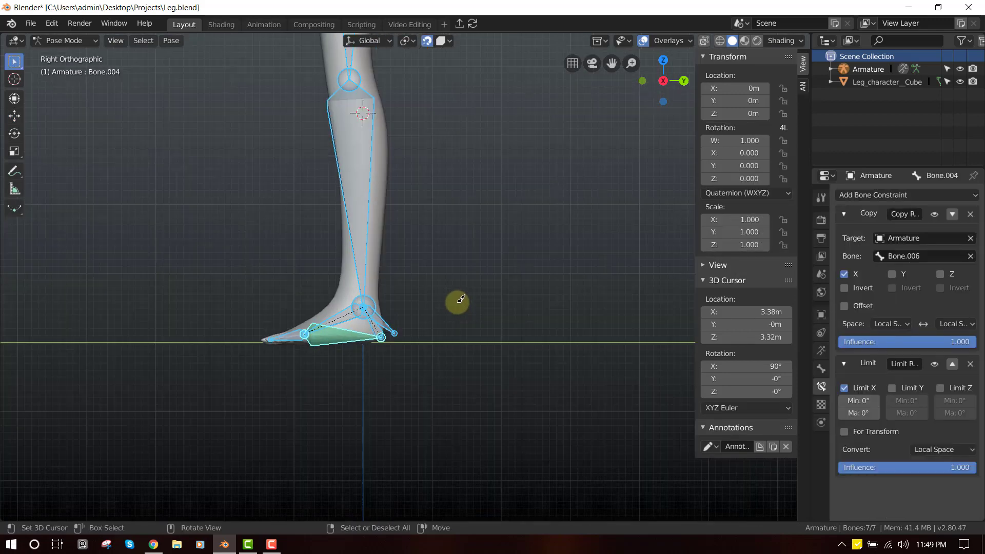
pyautogui.click(398, 308)
pyautogui.scroll(2, 429, 302)
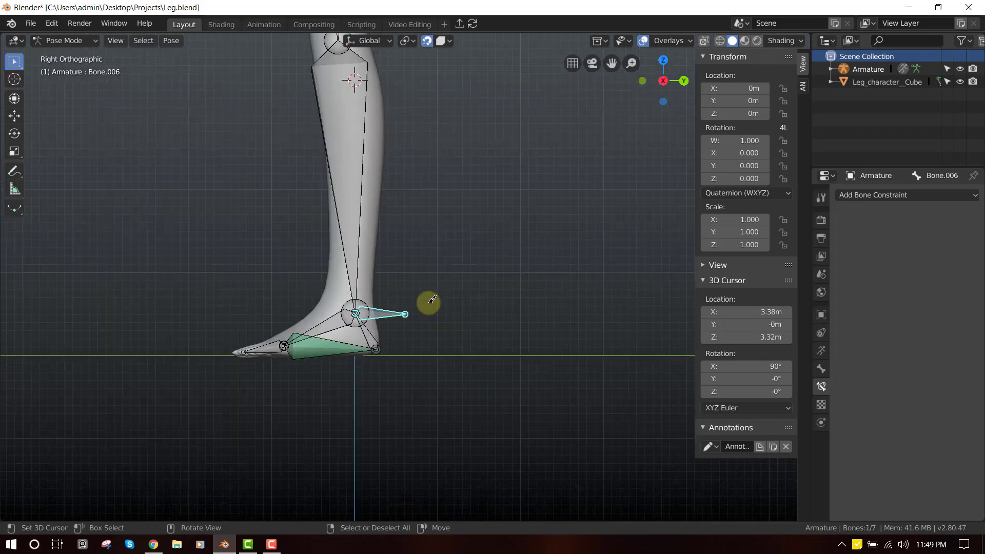
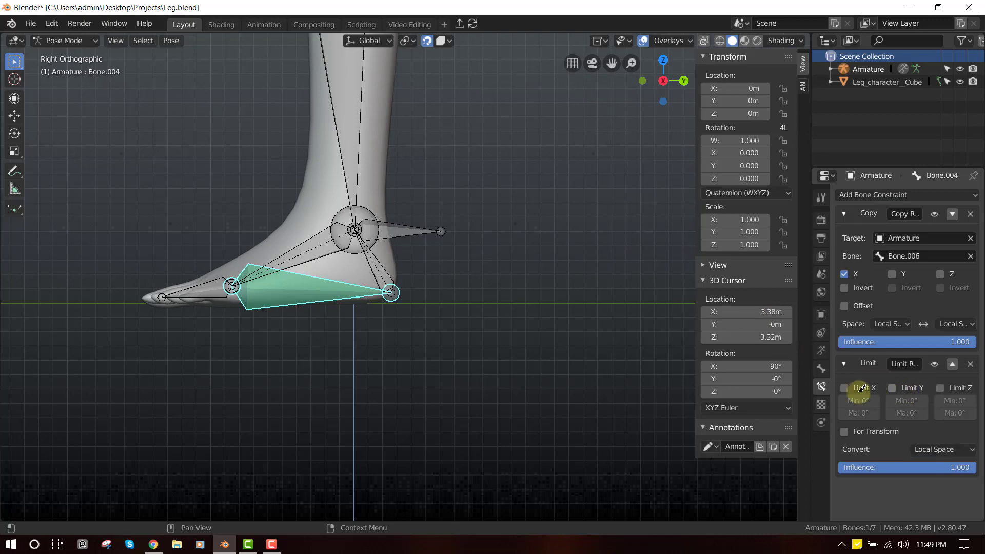
# - Enable the sole bone's X rotation limit with a 180° maximum and test it by rotating the ankle control bone downward, cancelling the rotation
pyautogui.click(845, 388)
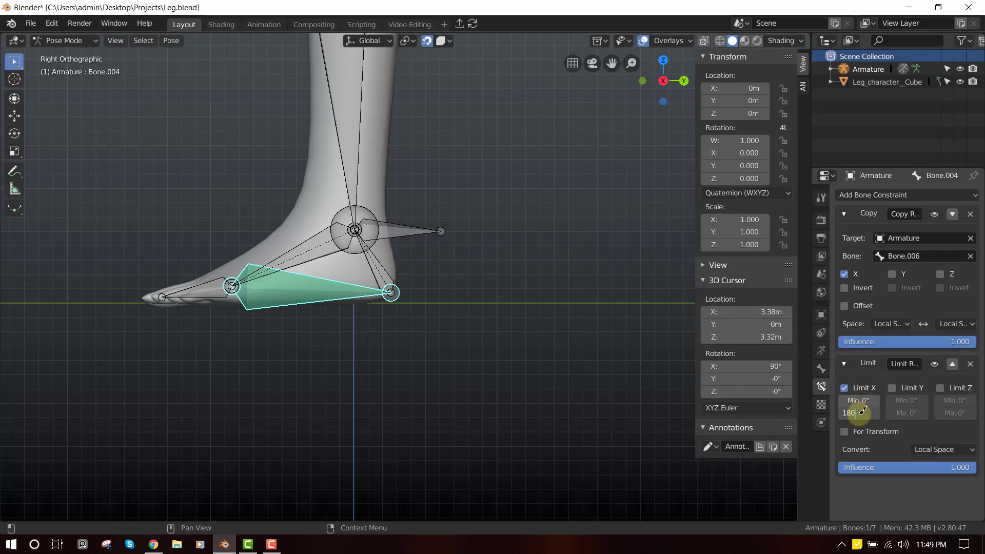
pyautogui.press('Return')
pyautogui.click(427, 229)
pyautogui.press('t')
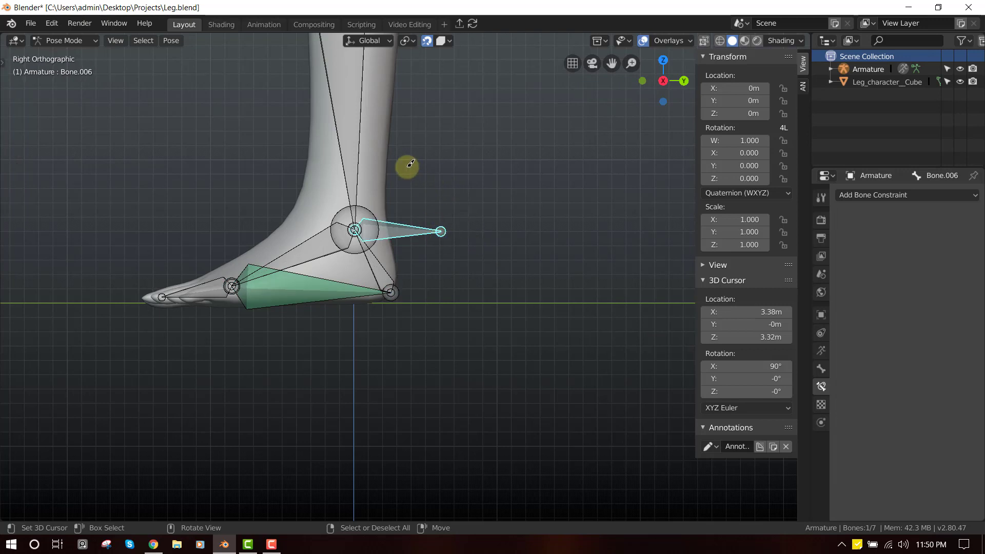
pyautogui.press('r')
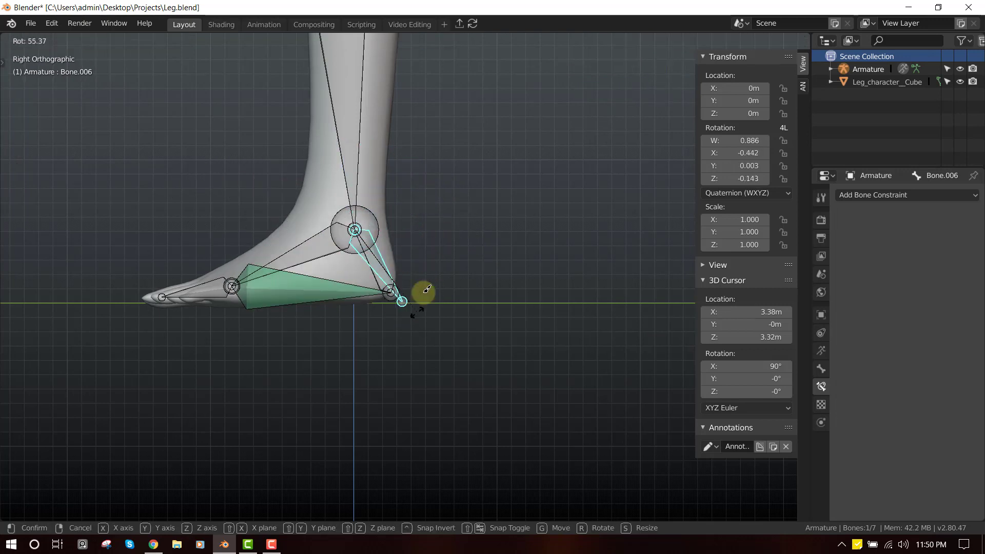
pyautogui.rightClick(441, 253)
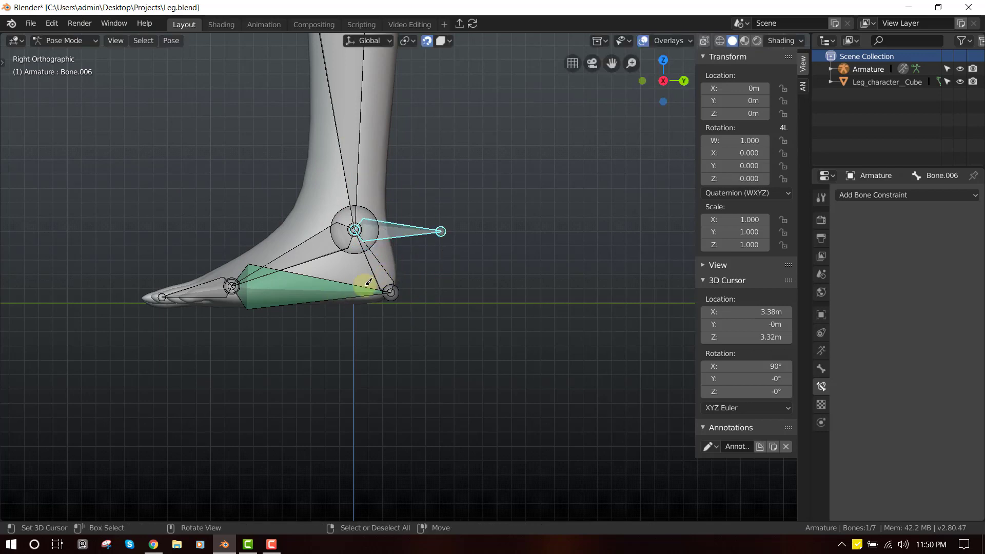
# - Copy the sole bone's bone constraints to the heel bone through Copy Attributes
pyautogui.moveTo(381, 263)
pyautogui.mouseDown(button='middle')
pyautogui.moveTo(317, 279)
pyautogui.moveTo(341, 287)
pyautogui.moveTo(369, 266)
pyautogui.mouseUp(button='middle')
pyautogui.rightClick(372, 260)
pyautogui.rightClick(349, 288)
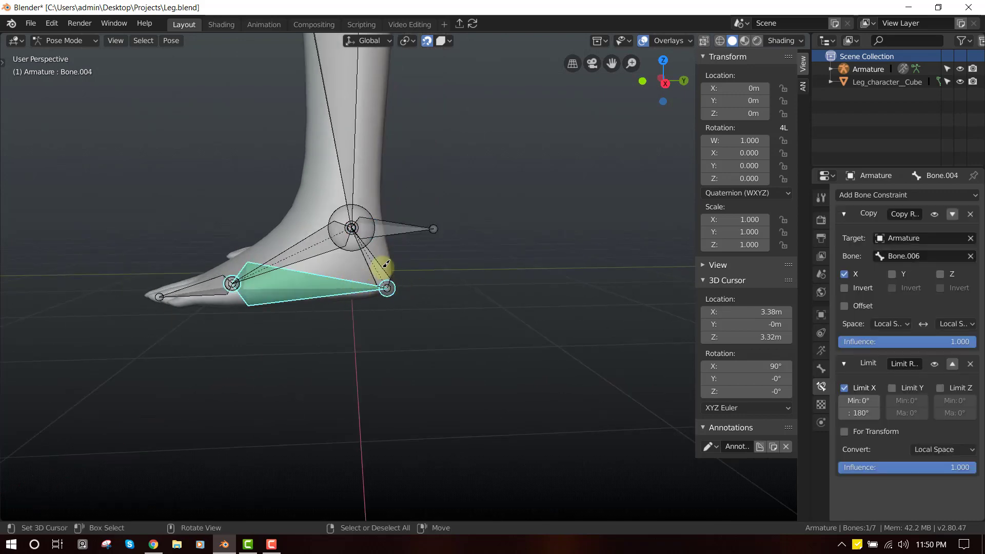
pyautogui.scroll(2, 386, 264)
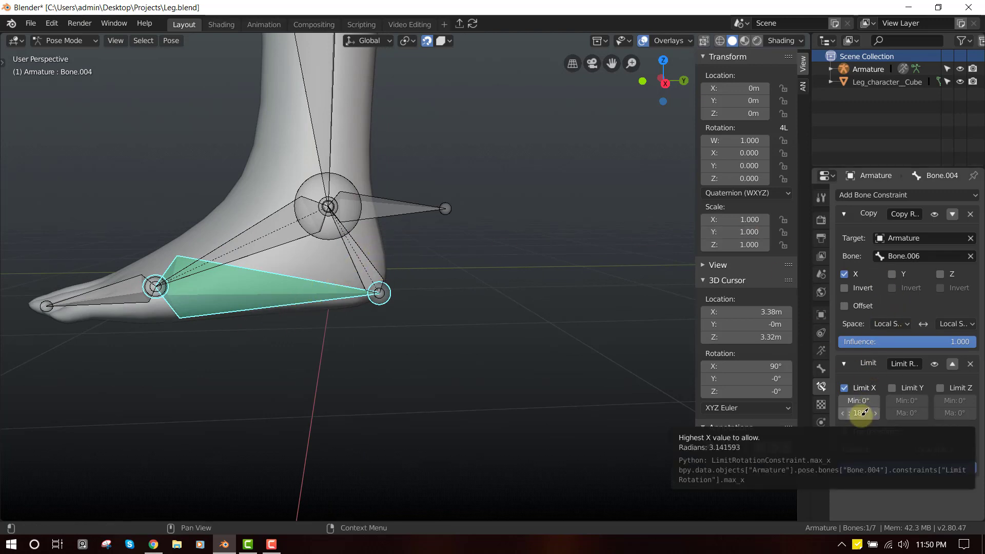
pyautogui.click(372, 251)
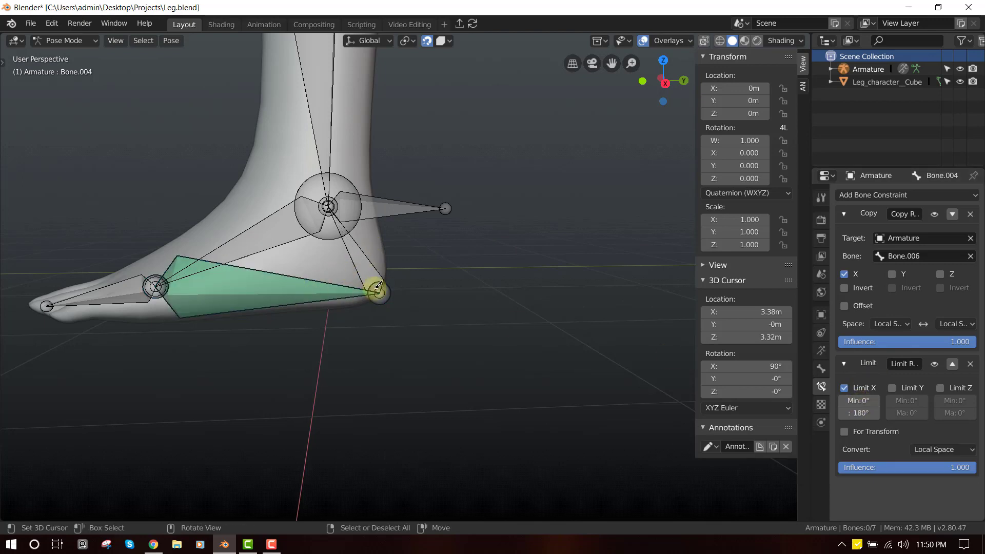
pyautogui.rightClick(375, 266)
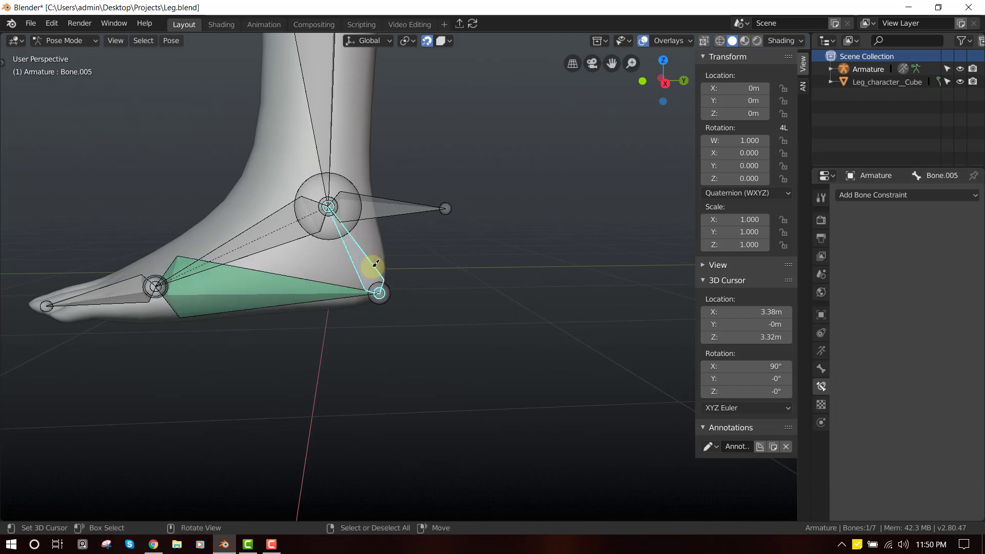
pyautogui.keyDown('shift'); pyautogui.moveTo(362, 286); pyautogui.dragTo(408, 261, button='middle'); pyautogui.keyUp('shift')
pyautogui.keyDown('shift'); pyautogui.click(353, 269); pyautogui.keyUp('shift')
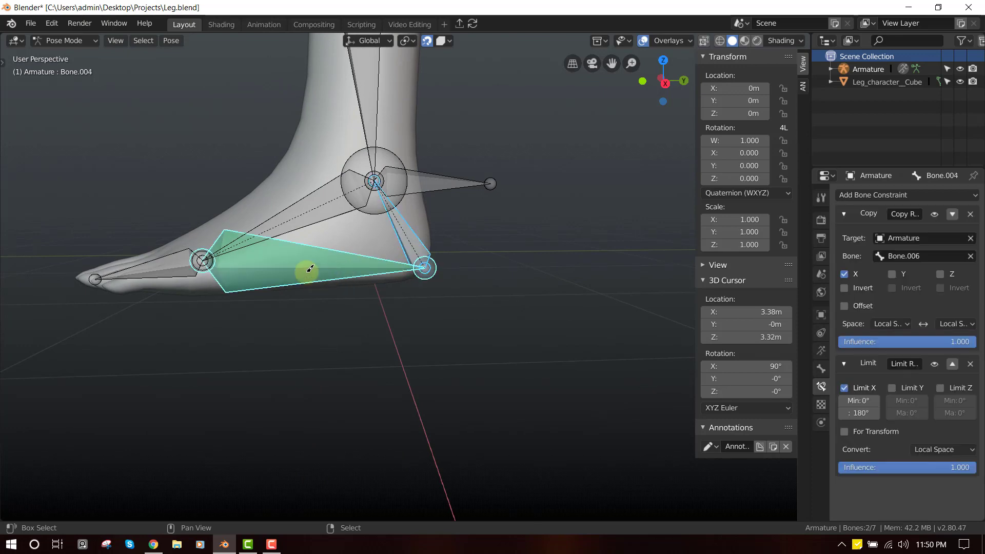
pyautogui.hotkey('ctrl', 'c')
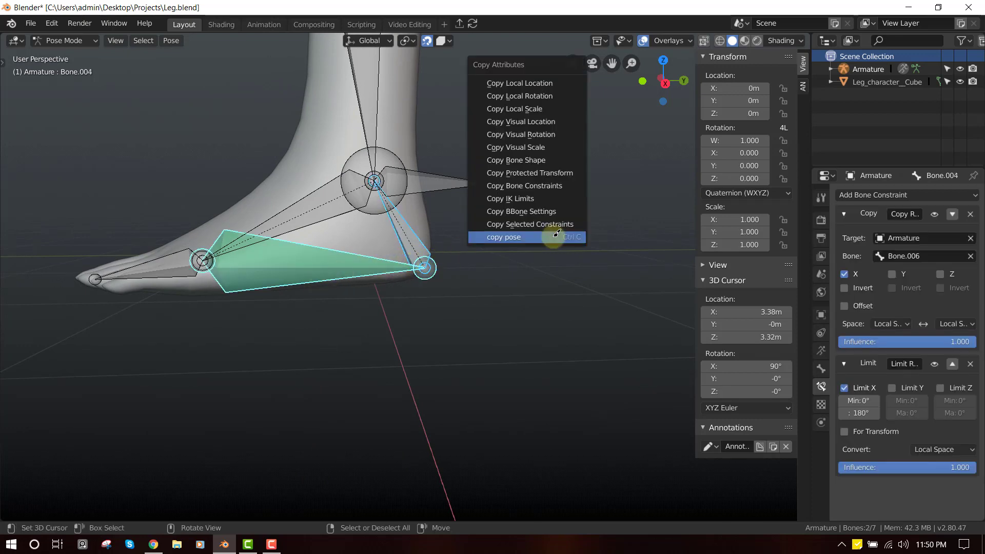
pyautogui.click(556, 185)
# - Set the heel bone's X rotation limit from -180° to 0° and test it in side view by rotating the ankle control bone, cancelling the rotation
pyautogui.click(407, 235)
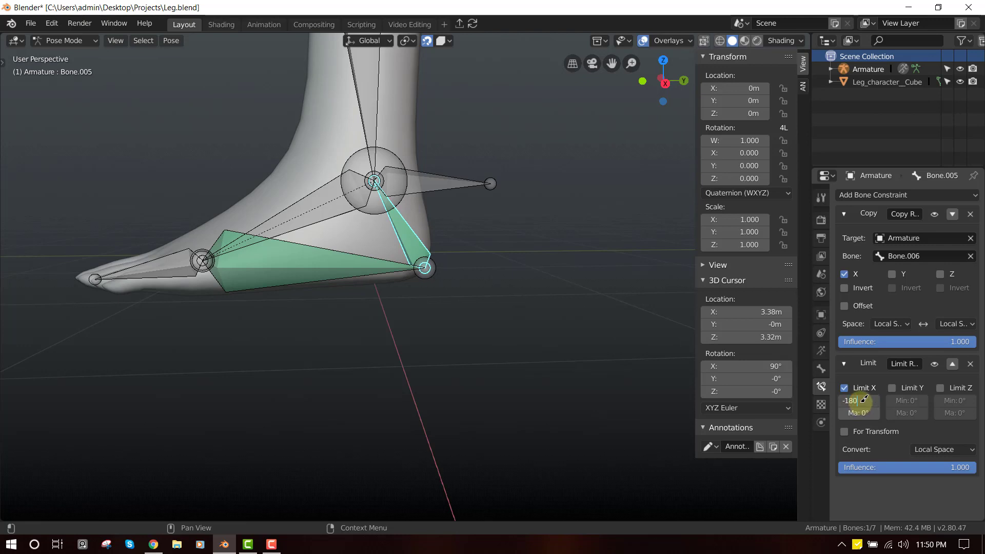
pyautogui.press('Return')
pyautogui.click(479, 185)
pyautogui.moveTo(468, 183); pyautogui.dragTo(515, 194, button='middle')
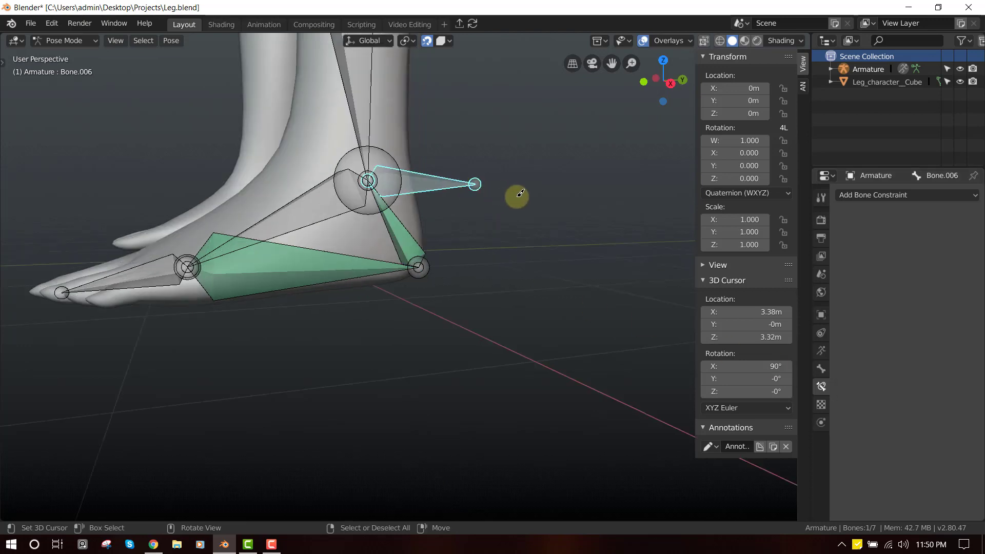
pyautogui.press('KP_3')
pyautogui.press('t')
pyautogui.press('r')
pyautogui.press('r')
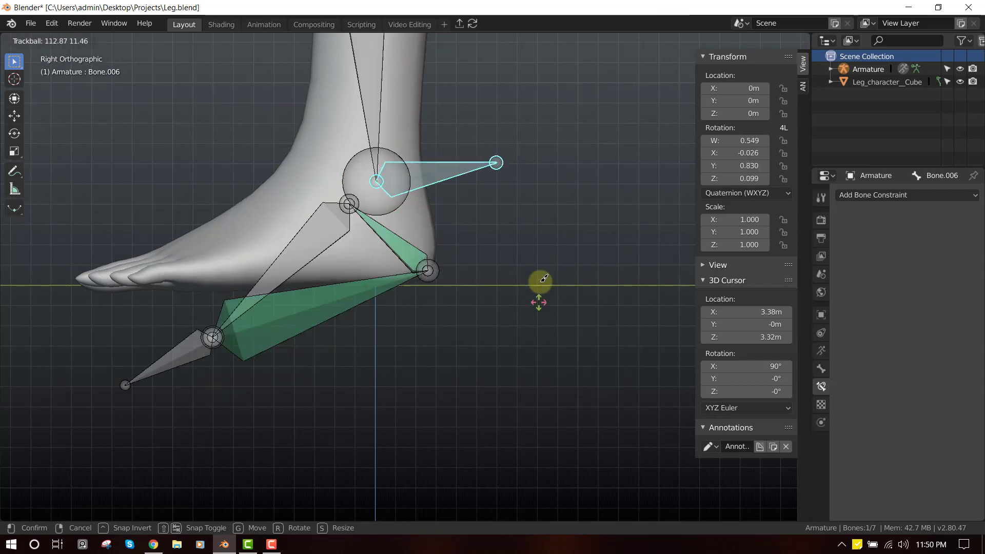
pyautogui.press('r')
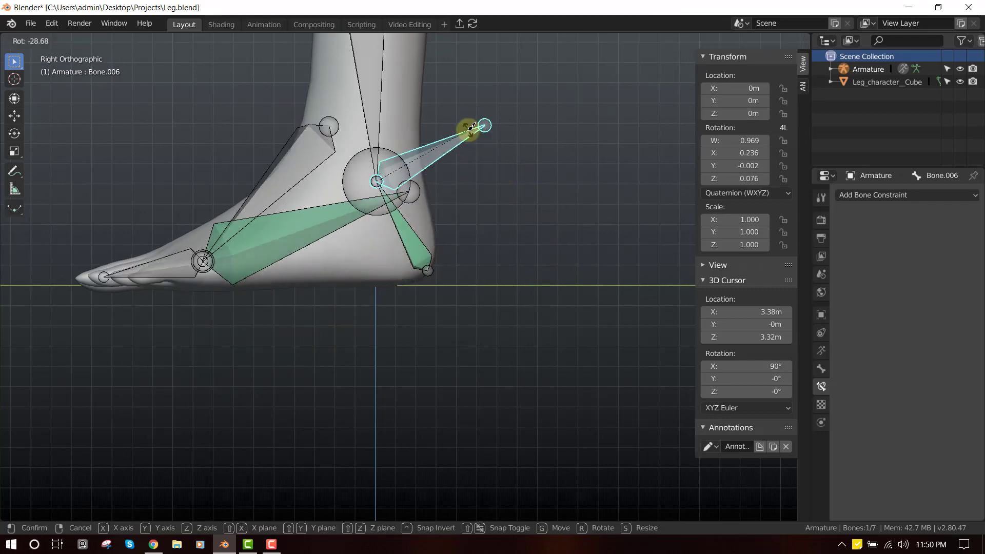
pyautogui.rightClick(417, 218)
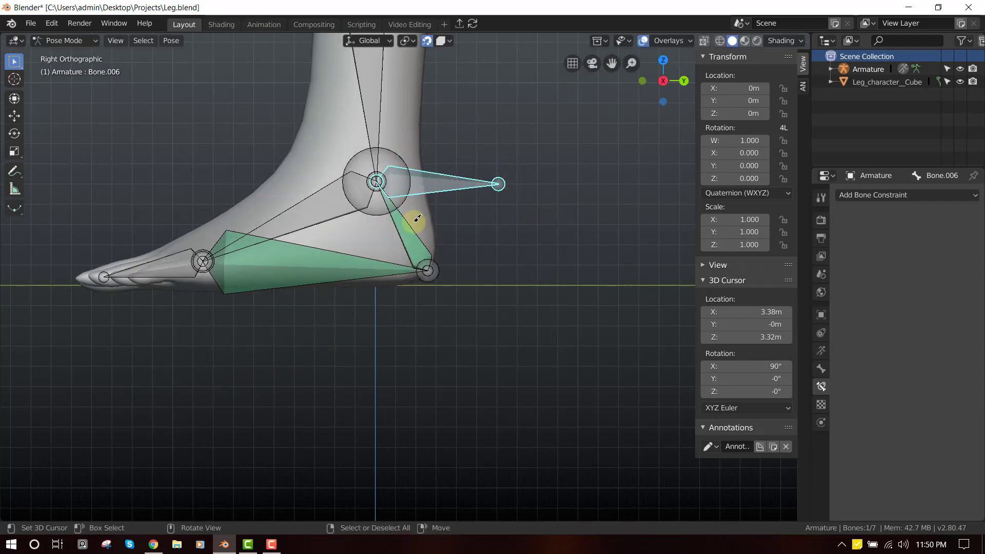
# - Rotate the ankle control bone downward, invert the X axis in the heel bone's Copy Rotation constraint and clear the control bone's rotation
pyautogui.press('r')
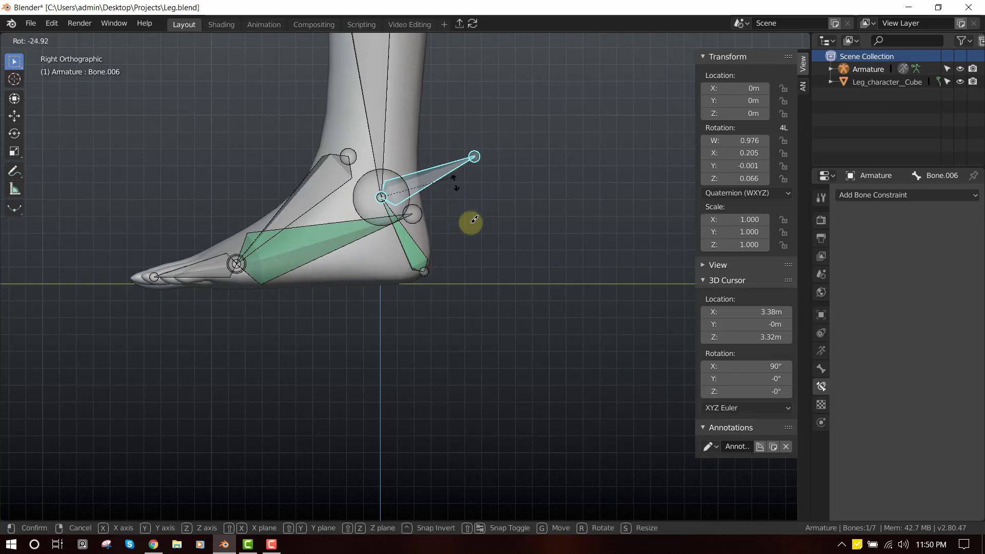
pyautogui.click(423, 258)
pyautogui.click(387, 254)
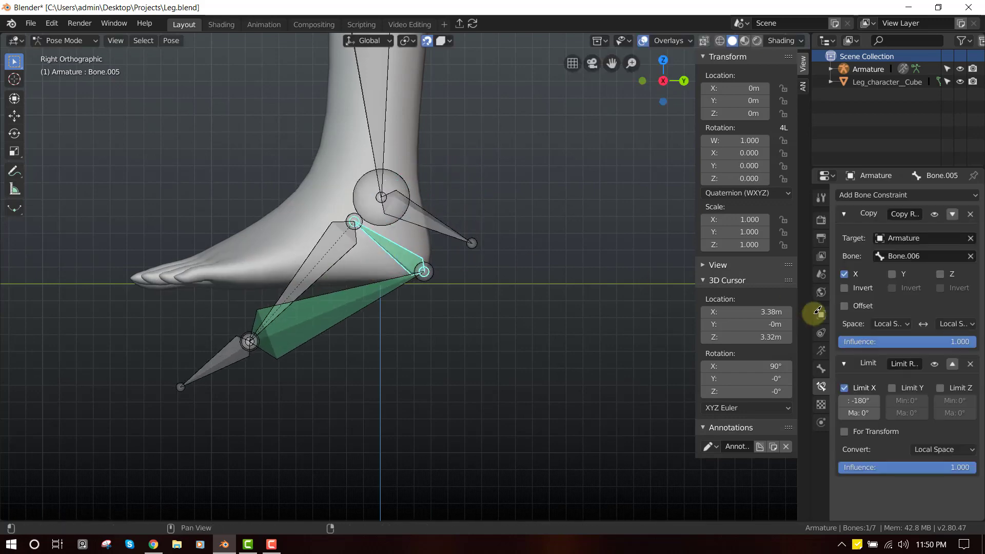
pyautogui.click(855, 283)
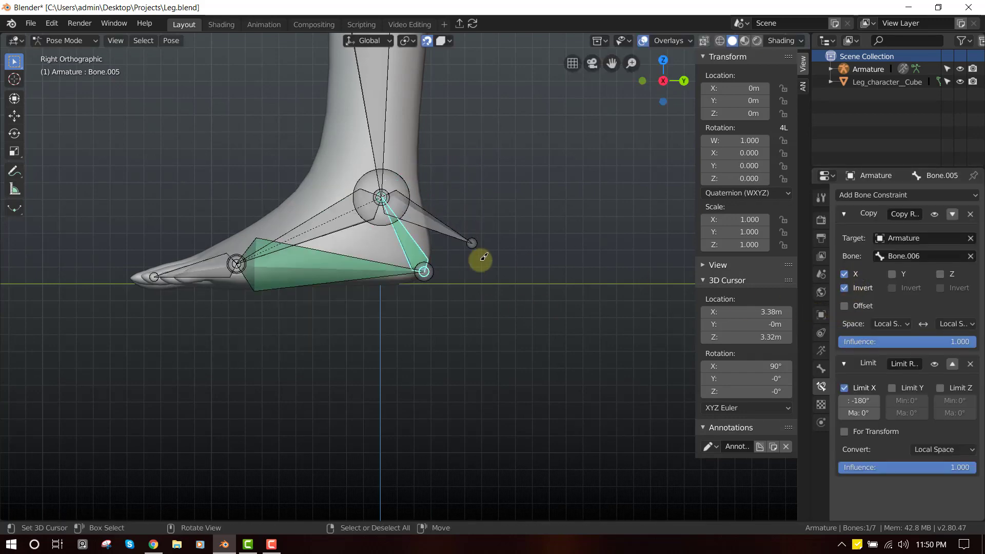
pyautogui.click(471, 238)
pyautogui.hotkey('alt', 'r')
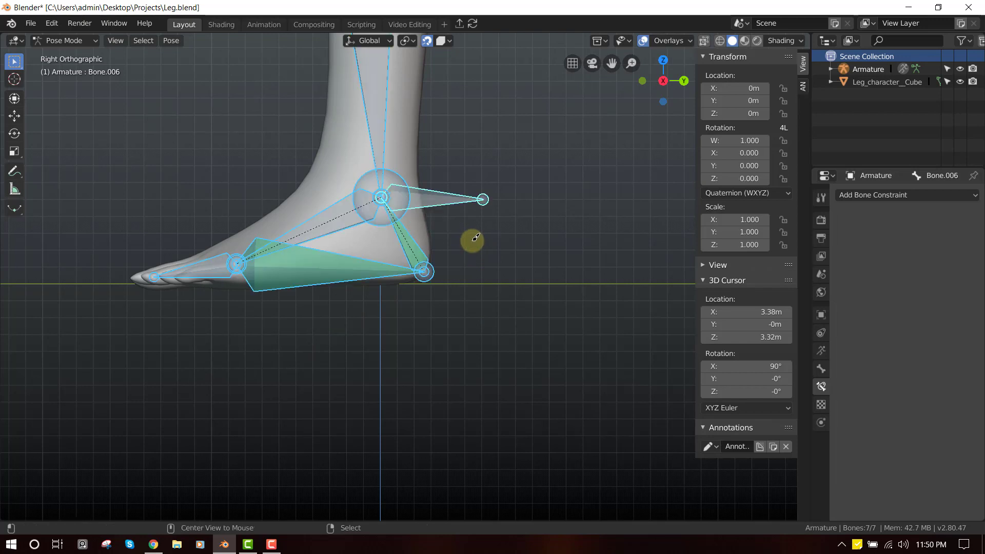
# - Set the heel bone's X rotation limit from 0° to 180° and test the ankle control bone in both directions, cancelling each rotation
pyautogui.click(419, 245)
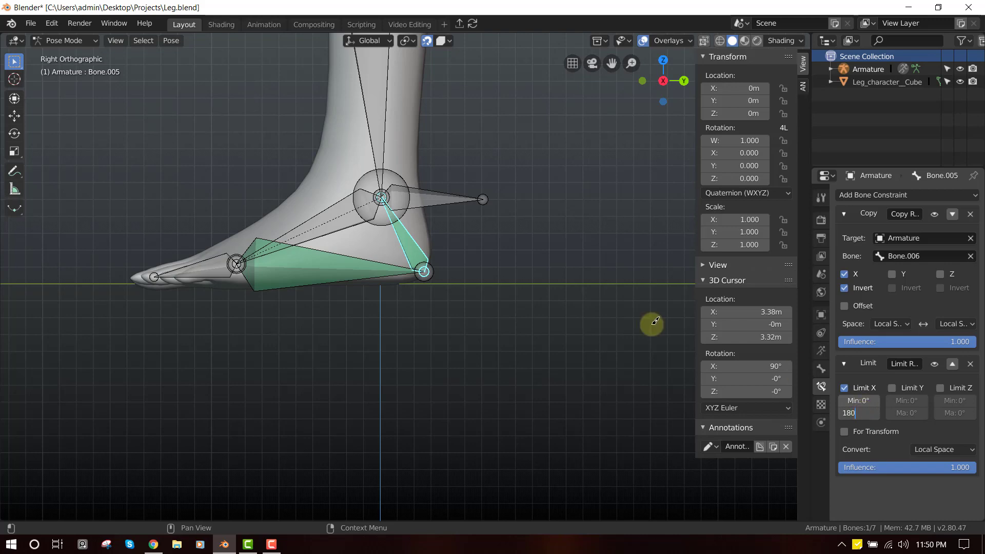
pyautogui.click(451, 196)
pyautogui.press('r')
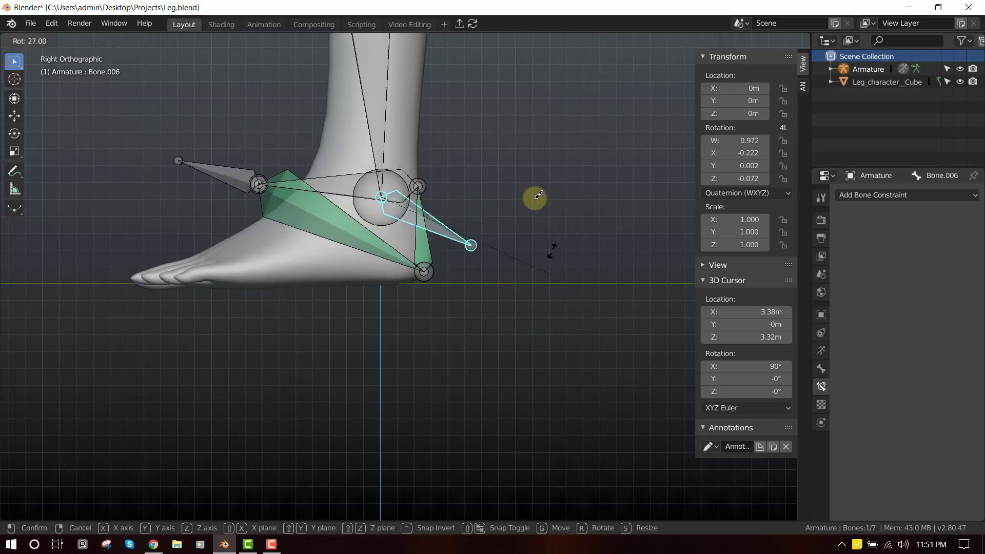
pyautogui.rightClick(495, 193)
pyautogui.press('r')
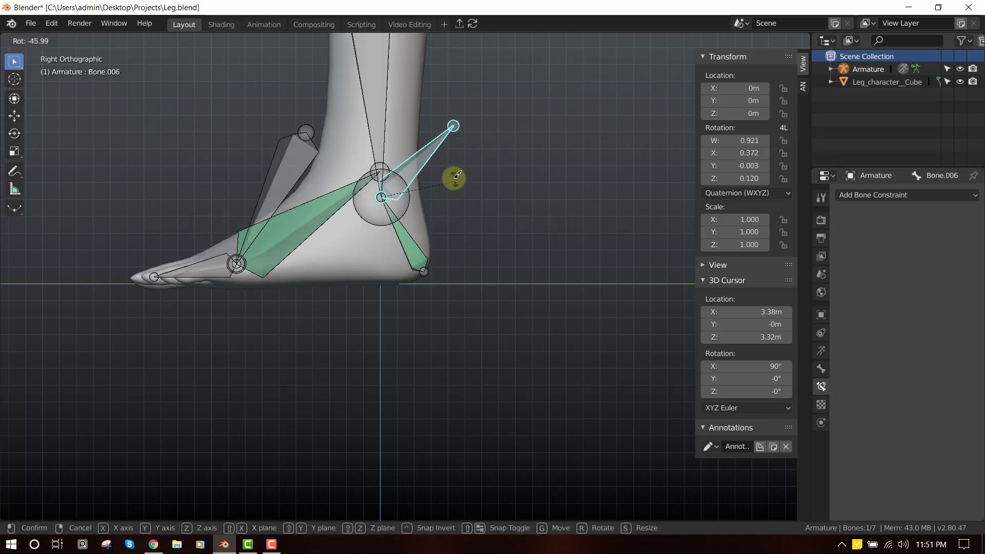
pyautogui.rightClick(388, 260)
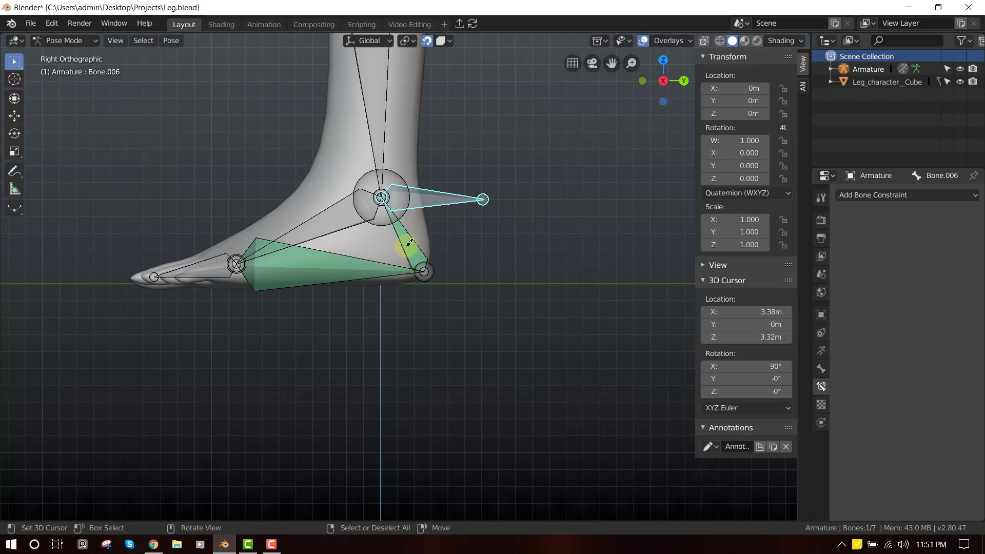
# - Review the heel bone's constraints and test-rotate the ankle control bone upward in side view, cancelling the rotation
pyautogui.click(406, 245)
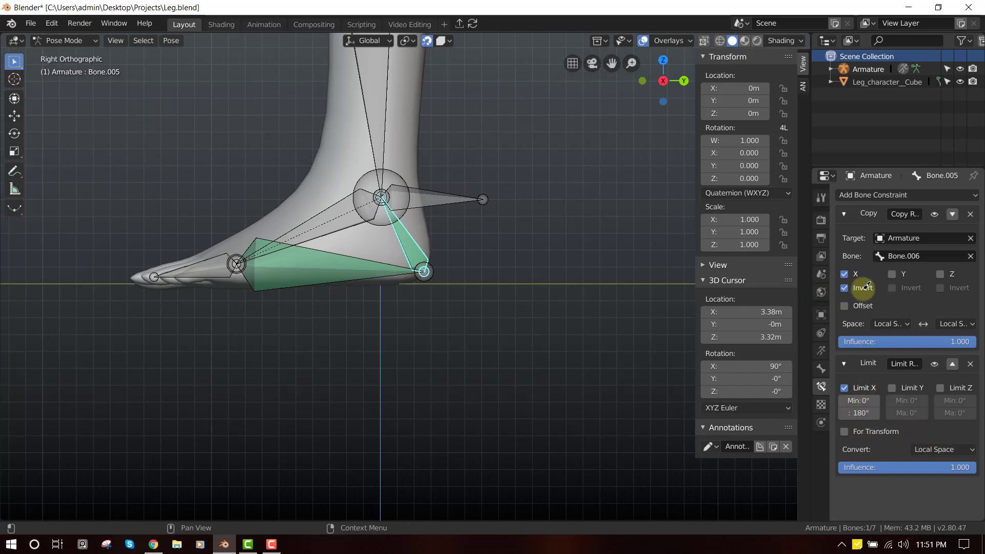
pyautogui.click(456, 197)
pyautogui.press('r')
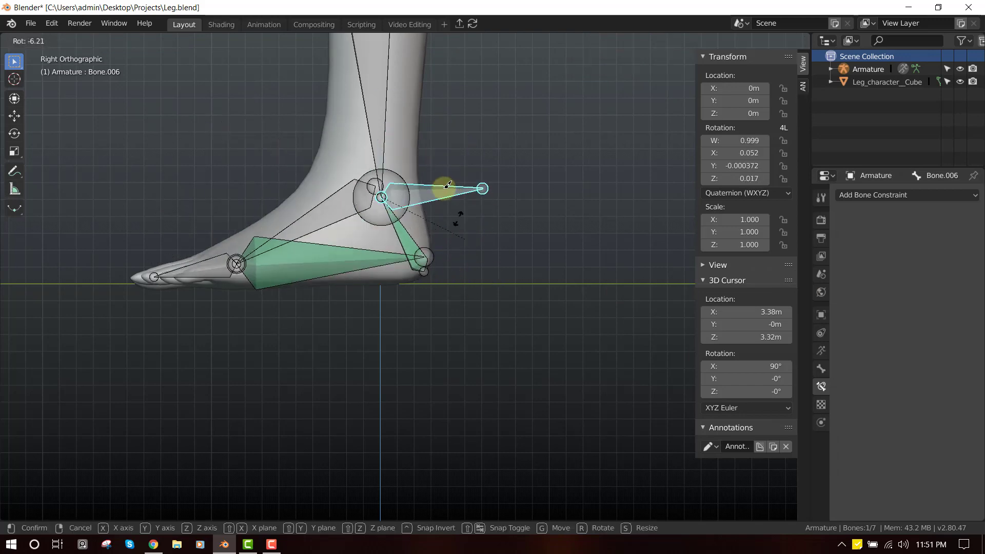
pyautogui.rightClick(444, 189)
# - Sketch curved annotation arrows on both sides of the foot in back view and remove the annotation note
pyautogui.press('ctrl+KP_1')
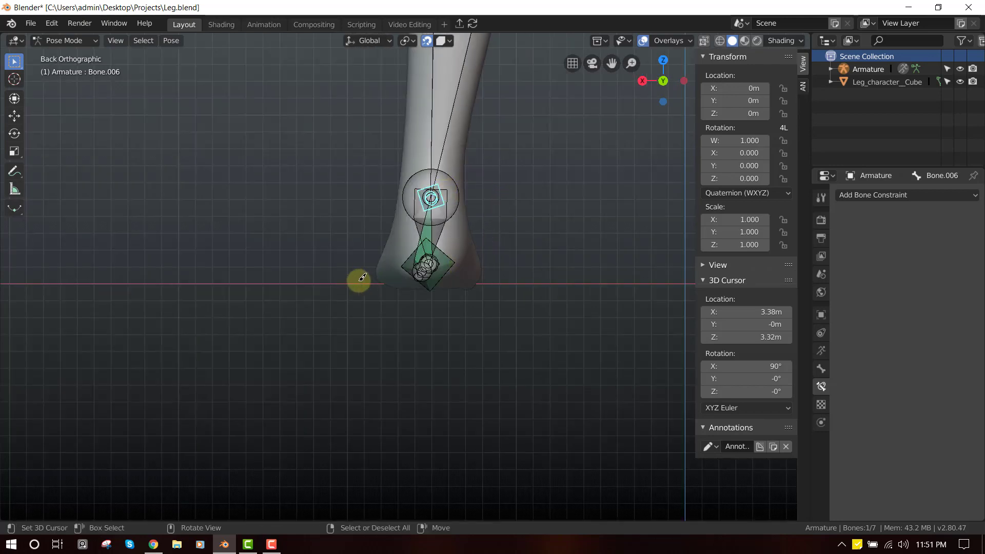
pyautogui.moveTo(359, 282); pyautogui.dragTo(331, 245)
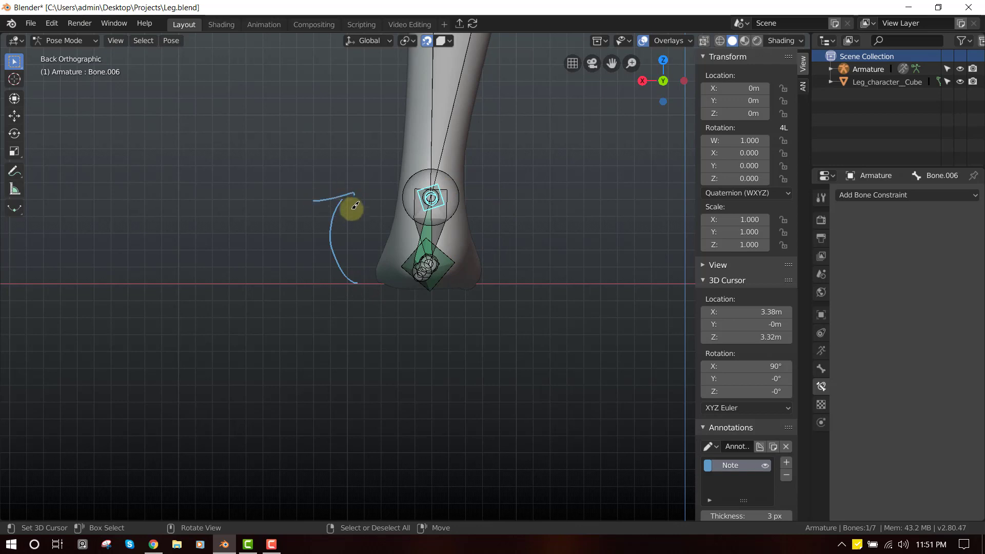
pyautogui.moveTo(355, 206); pyautogui.dragTo(352, 215)
pyautogui.moveTo(497, 281)
pyautogui.mouseDown()
pyautogui.moveTo(521, 202)
pyautogui.moveTo(504, 176)
pyautogui.moveTo(529, 187)
pyautogui.mouseUp()
pyautogui.scroll(-2, 758, 417)
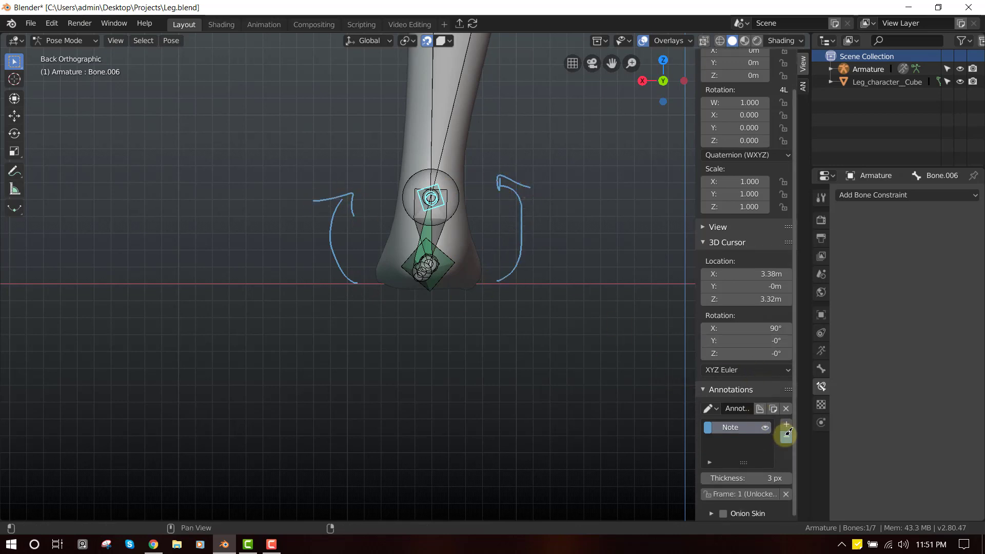
pyautogui.click(786, 435)
# - Recalculate the sole bone's roll in Edit Mode until the bone stands upright without sideways twist
pyautogui.press('KP_1')
pyautogui.press('KP_3')
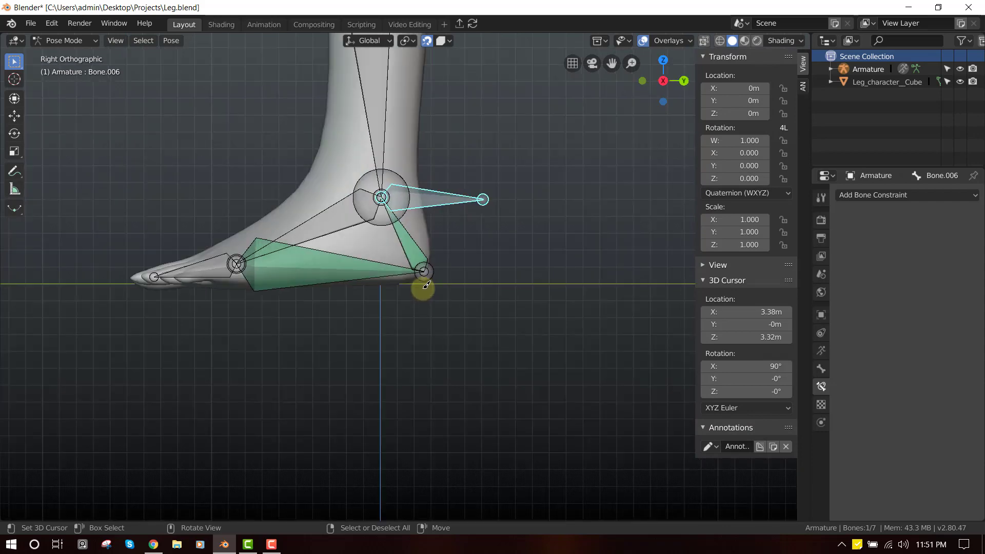
pyautogui.click(365, 267)
pyautogui.scroll(2, 343, 265)
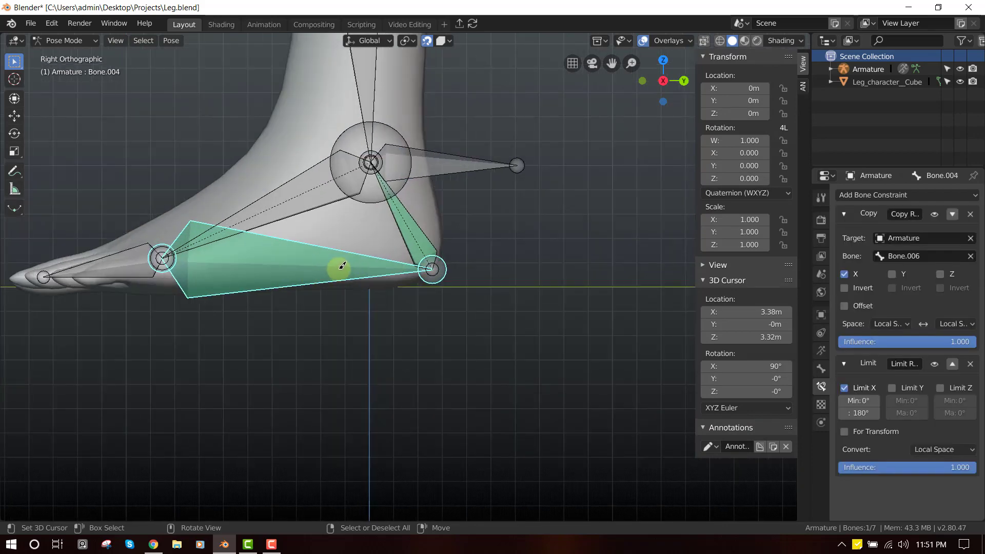
pyautogui.press('Tab')
pyautogui.hotkey('shift', 'n')
pyautogui.click(483, 241)
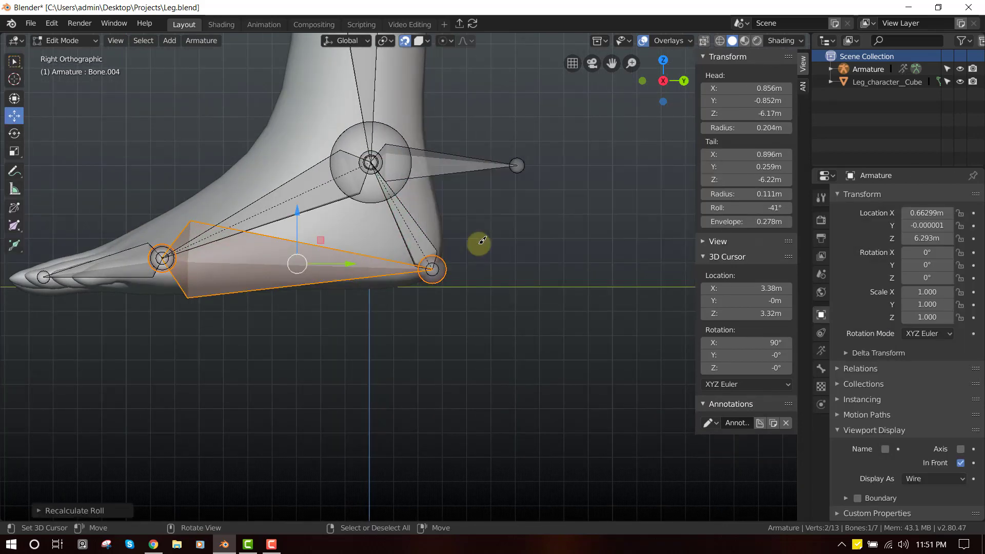
pyautogui.hotkey('shift', 'n')
pyautogui.click(510, 260)
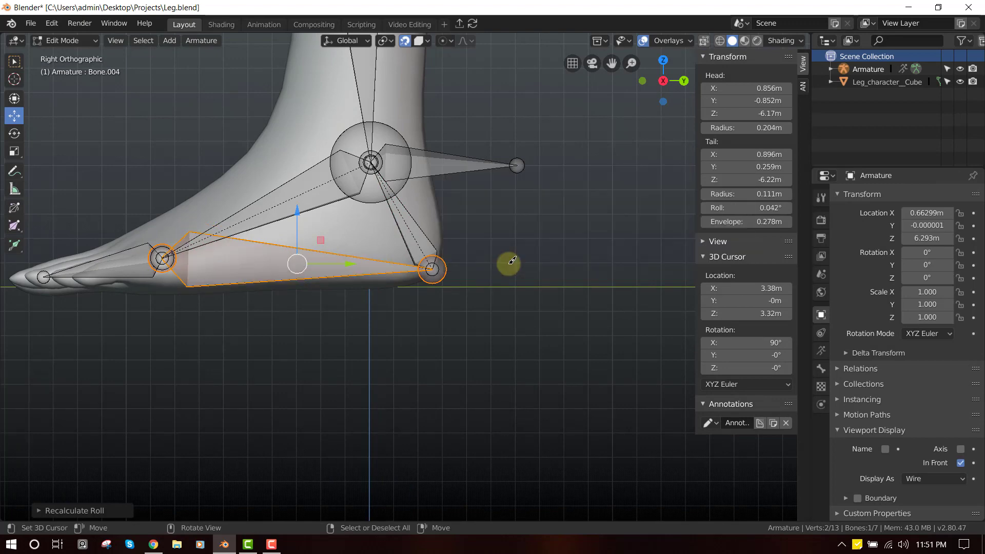
# - Test the ankle control bone's rotation in Pose Mode with the corrected sole bone, cancelling the rotation
pyautogui.press('Tab')
pyautogui.click(482, 165)
pyautogui.press('r')
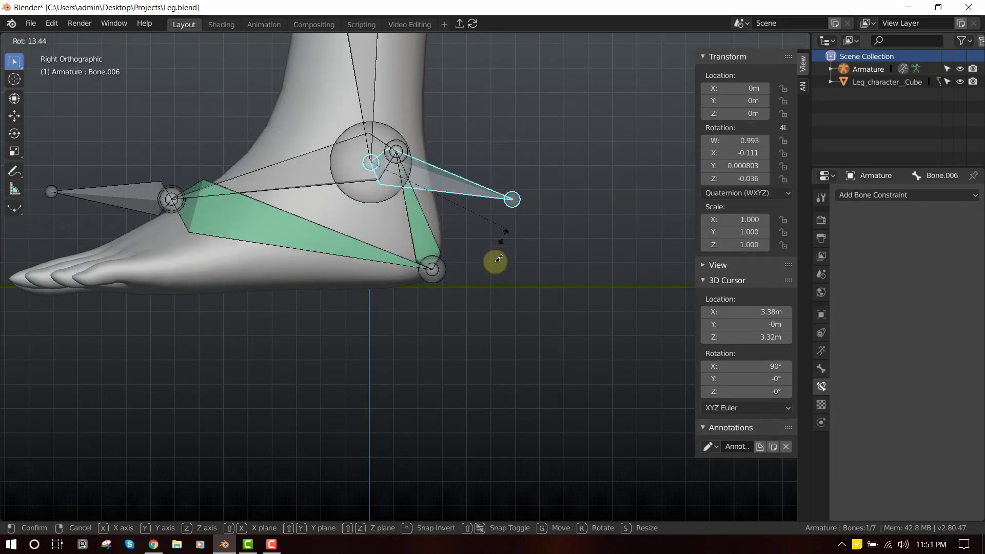
pyautogui.rightClick(478, 156)
pyautogui.scroll(-4, 487, 158)
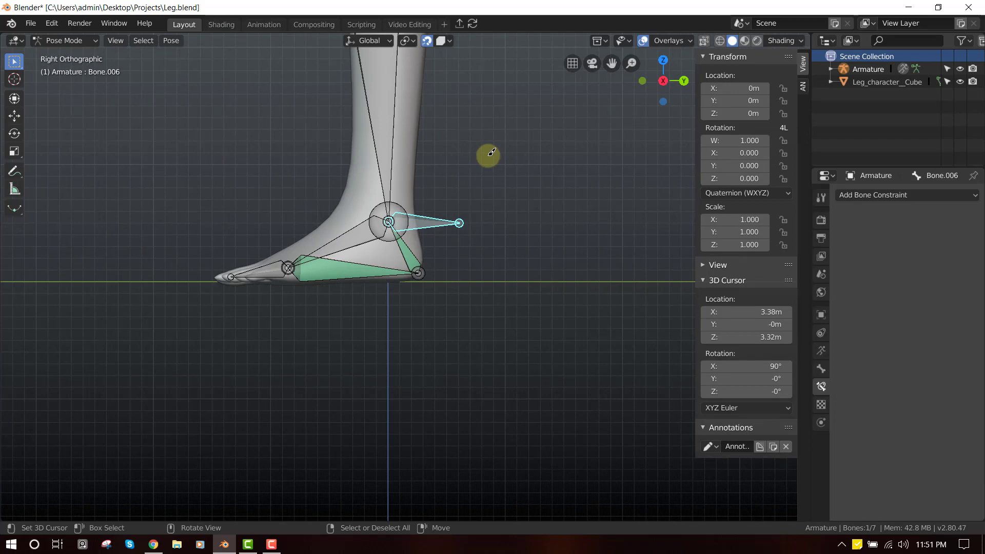
# - Add a new bone at the 3D cursor in front of the toes and lay it level along Y, about 0.56 m long
pyautogui.click(417, 275)
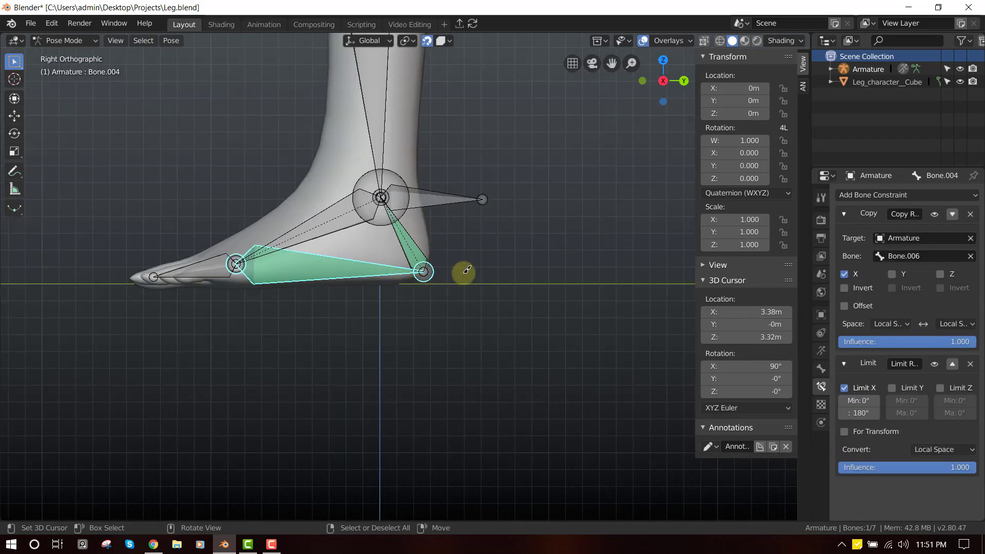
pyautogui.moveTo(461, 271); pyautogui.dragTo(455, 305, button='middle')
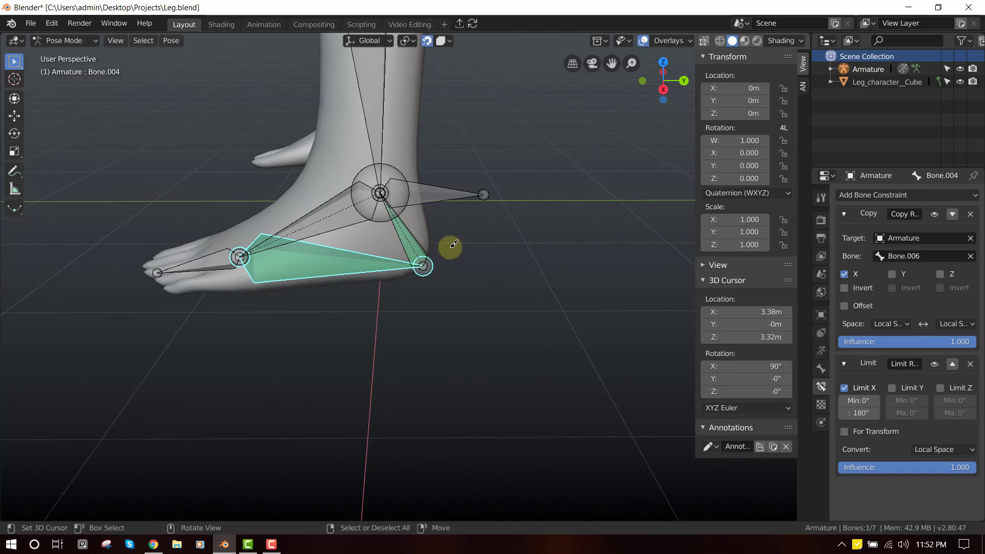
pyautogui.press('Tab')
pyautogui.press('KP_1')
pyautogui.press('KP_3')
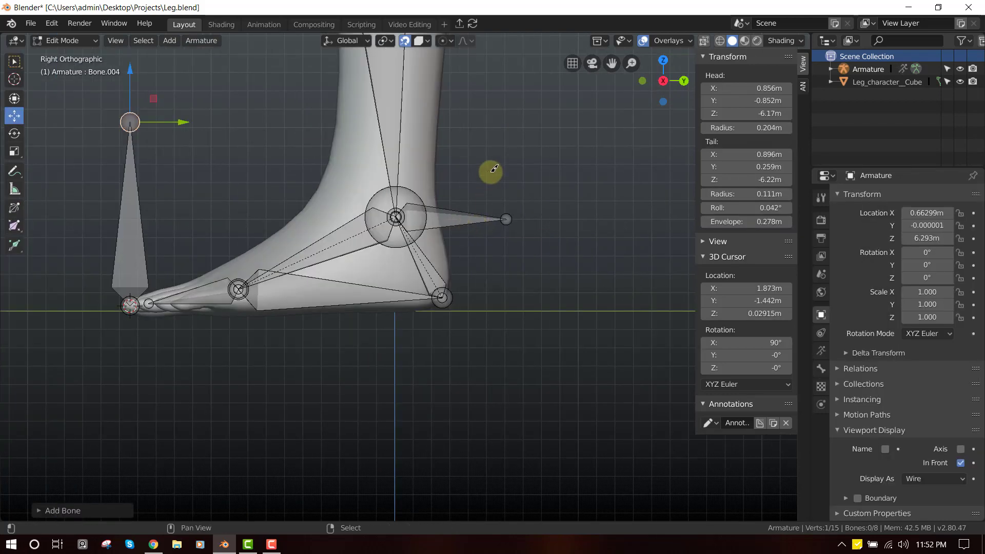
pyautogui.hotkey('shift', 's')
pyautogui.click(468, 94)
pyautogui.press('g')
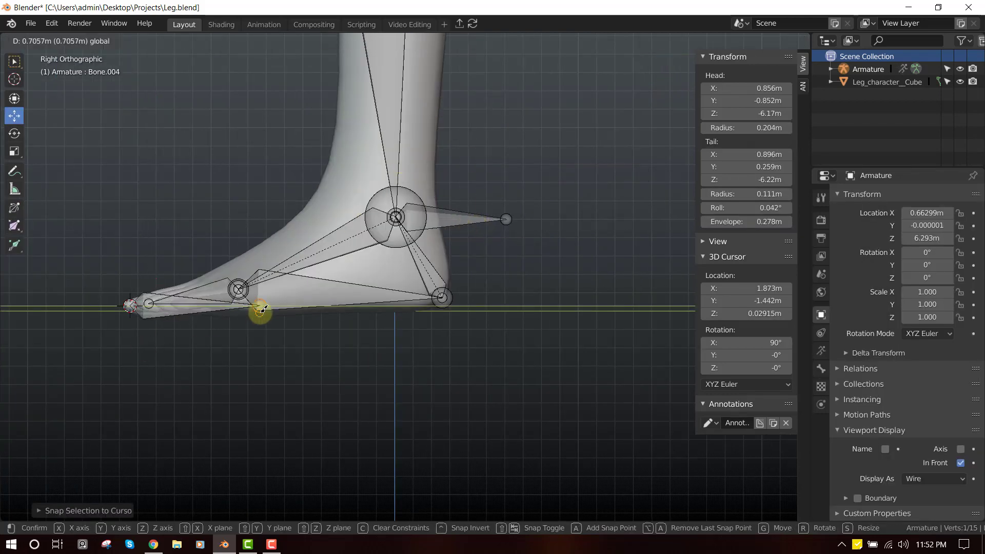
pyautogui.click(238, 309)
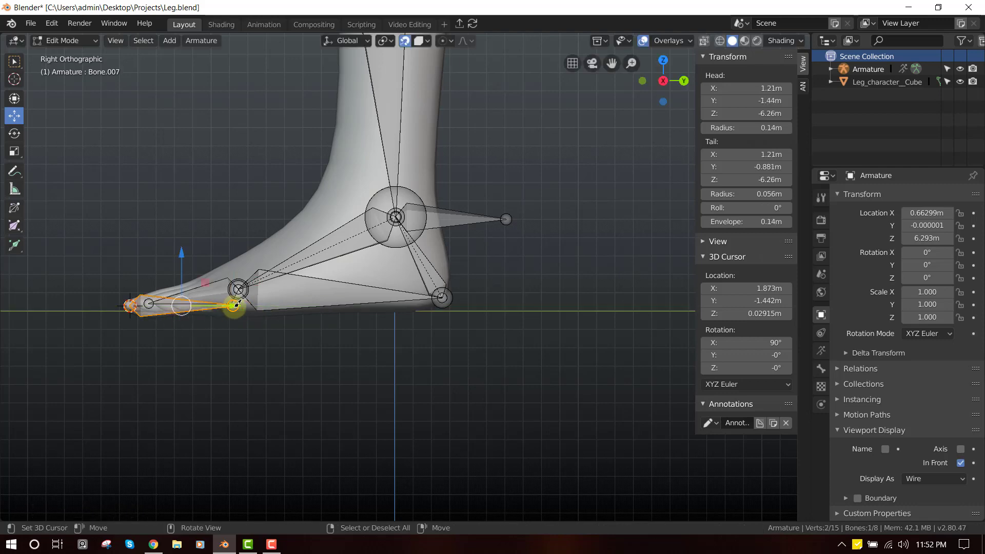
# - Move the new bone beside the outer heel, its head at about X 1.04 m, Y 0.135 m, and turn off snapping
pyautogui.press('g')
pyautogui.click(521, 306)
pyautogui.click(420, 41)
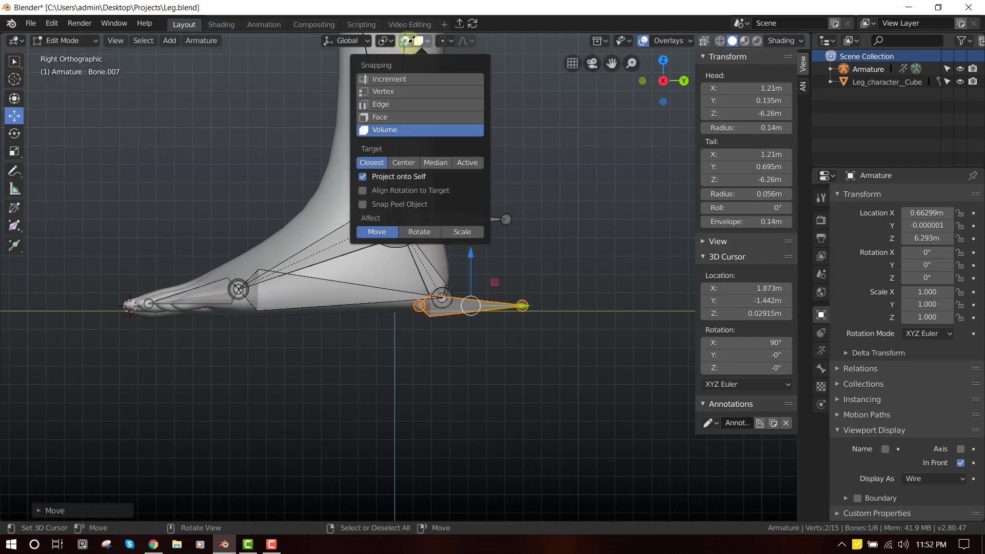
pyautogui.click(380, 92)
pyautogui.moveTo(465, 160); pyautogui.dragTo(412, 272, button='middle')
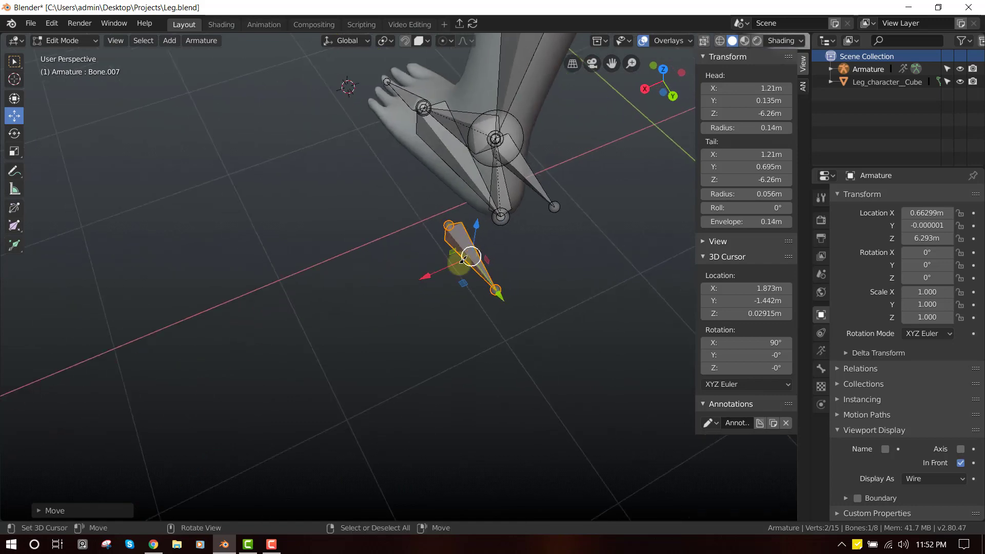
pyautogui.press('g')
pyautogui.moveTo(458, 263); pyautogui.dragTo(458, 263)
pyautogui.moveTo(462, 262); pyautogui.dragTo(529, 251, button='middle')
pyautogui.scroll(1, 520, 254)
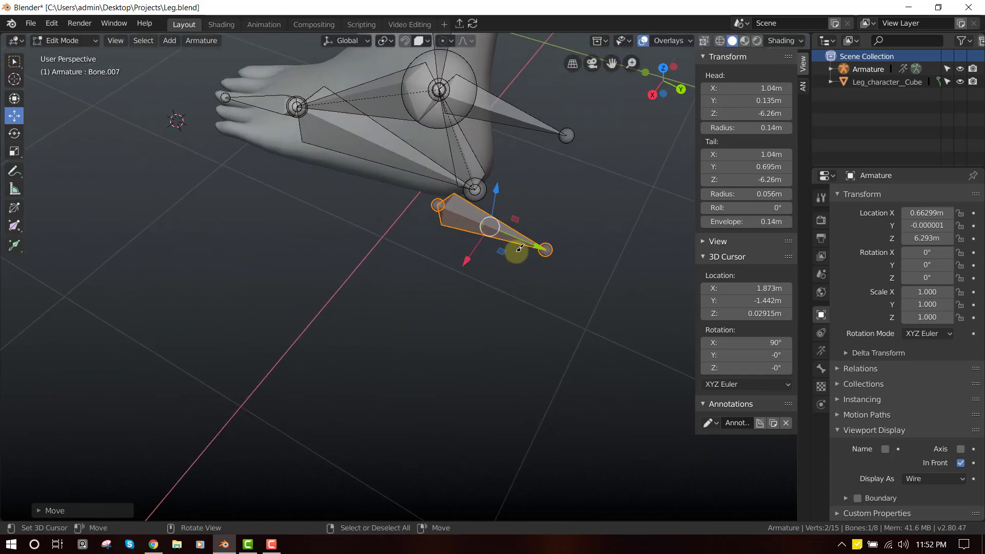
# - Test the new bone's rotation around its head in Pose Mode from the side view, cancelling each rotation
pyautogui.press('KP_3')
pyautogui.hotkey('ctrl', 'Tab')
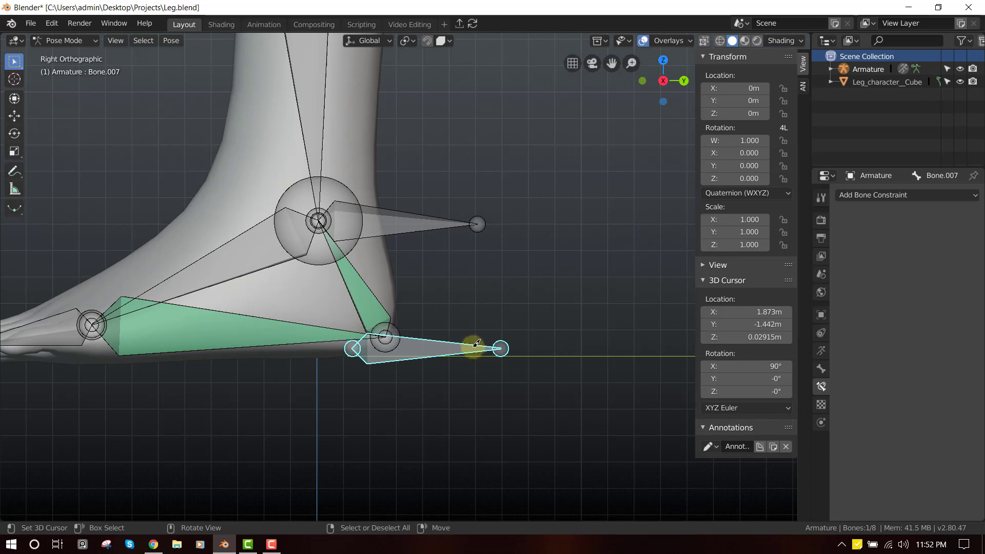
pyautogui.scroll(-2, 473, 347)
pyautogui.press('r')
pyautogui.rightClick(465, 299)
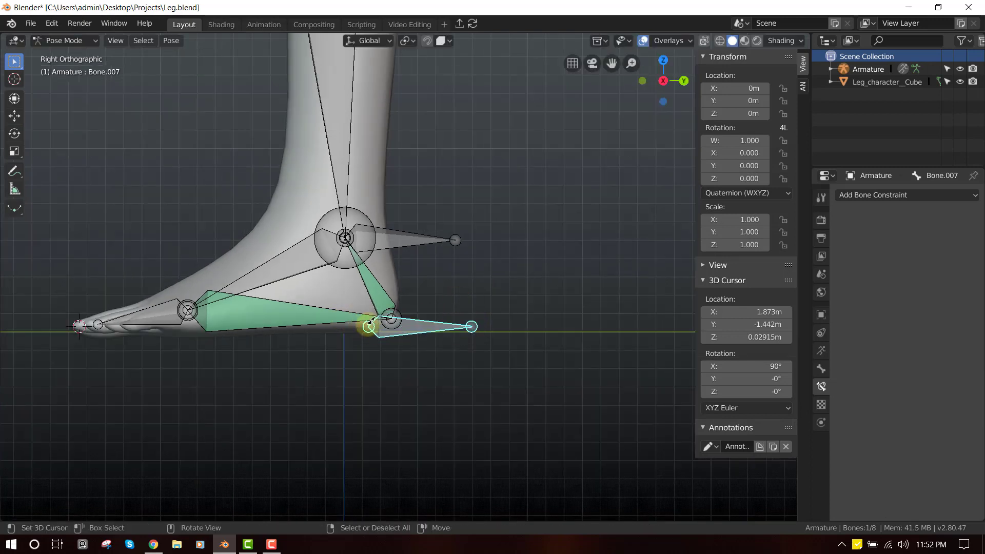
pyautogui.press('r')
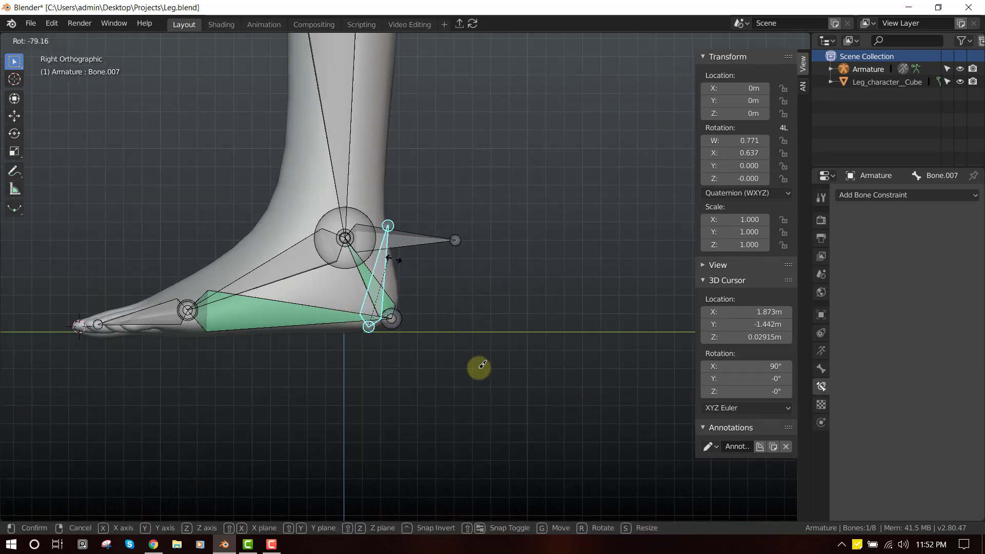
pyautogui.rightClick(443, 324)
pyautogui.scroll(2, 439, 315)
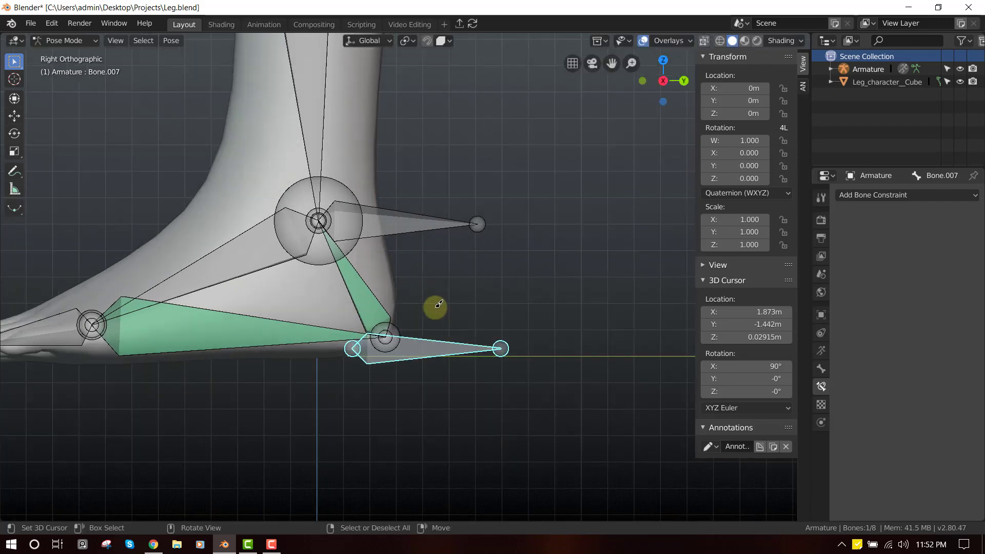
pyautogui.scroll(-1, 409, 332)
pyautogui.scroll(1, 359, 338)
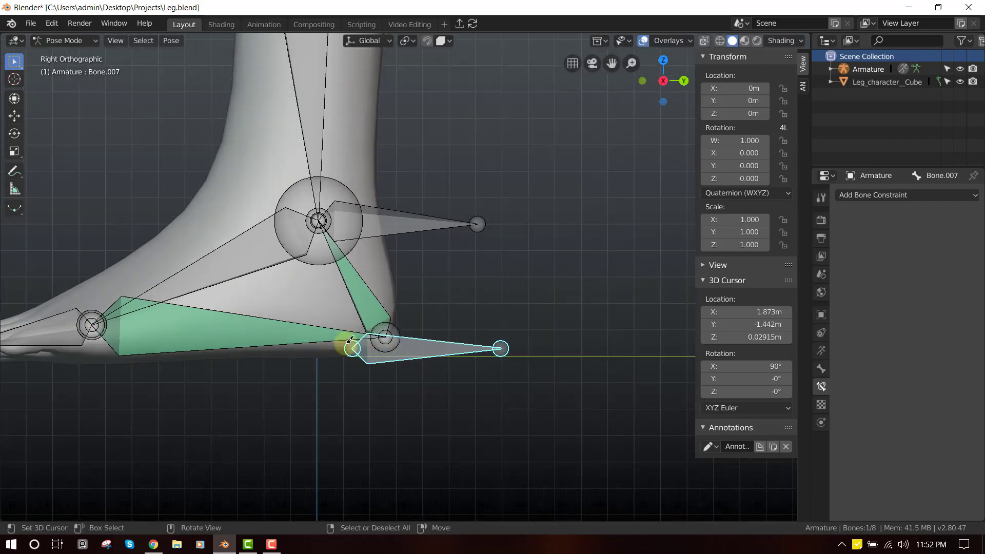
pyautogui.press('r')
pyautogui.rightClick(412, 327)
pyautogui.press('r')
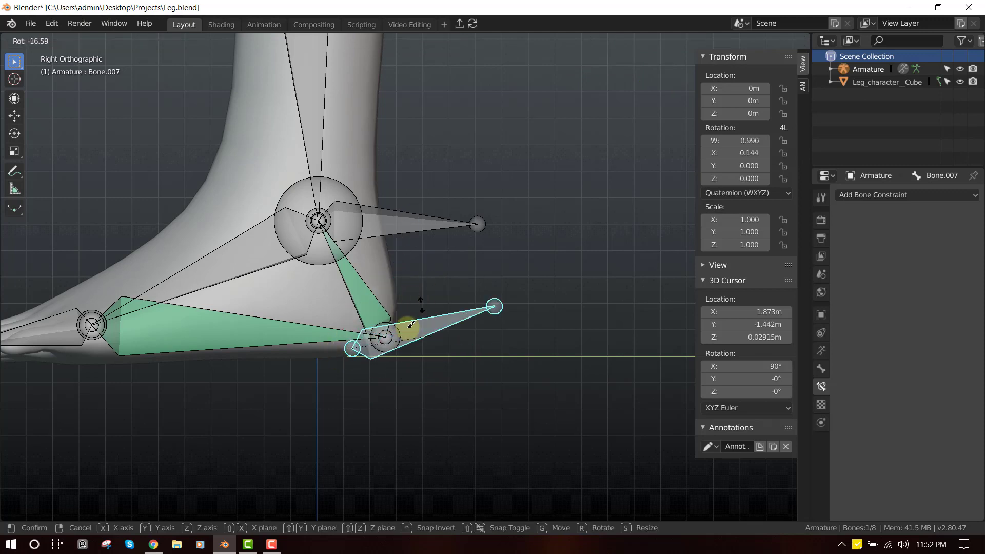
pyautogui.rightClick(430, 320)
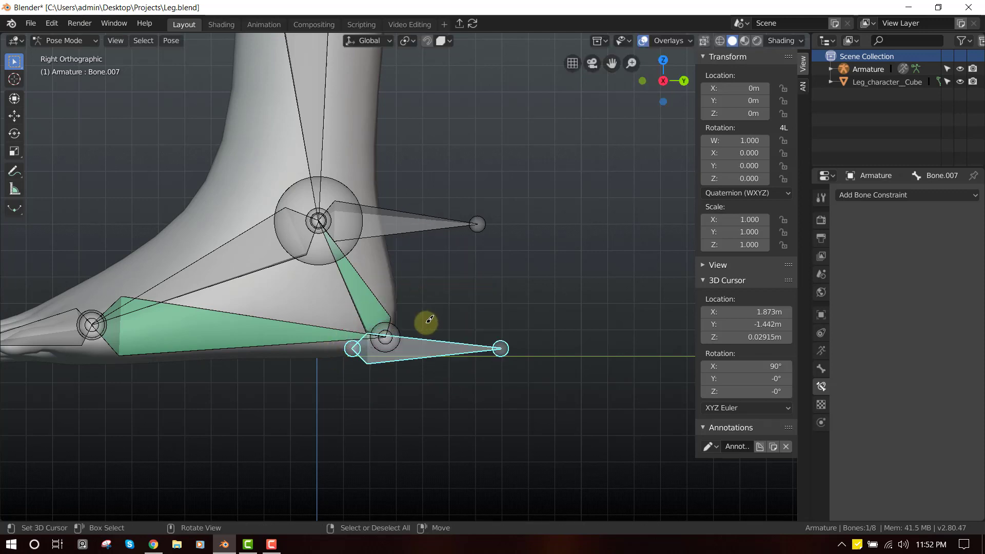
# - Try switching the new bone's direction in Edit Mode and restore its original direction
pyautogui.moveTo(413, 336); pyautogui.dragTo(278, 390, button='middle')
pyautogui.scroll(-3, 338, 382)
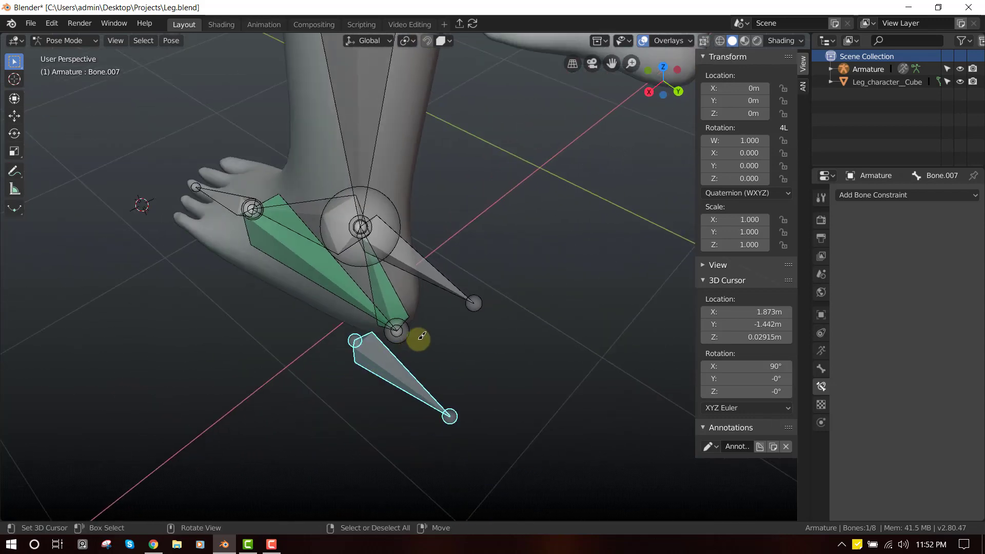
pyautogui.press('Tab')
pyautogui.press('w')
pyautogui.click(478, 289)
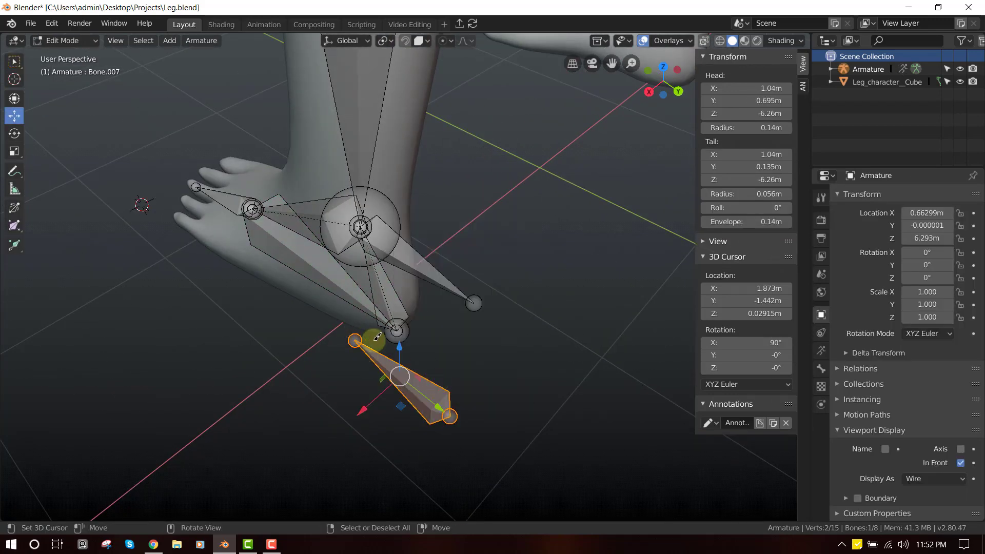
pyautogui.rightClick(480, 302)
pyautogui.click(477, 303)
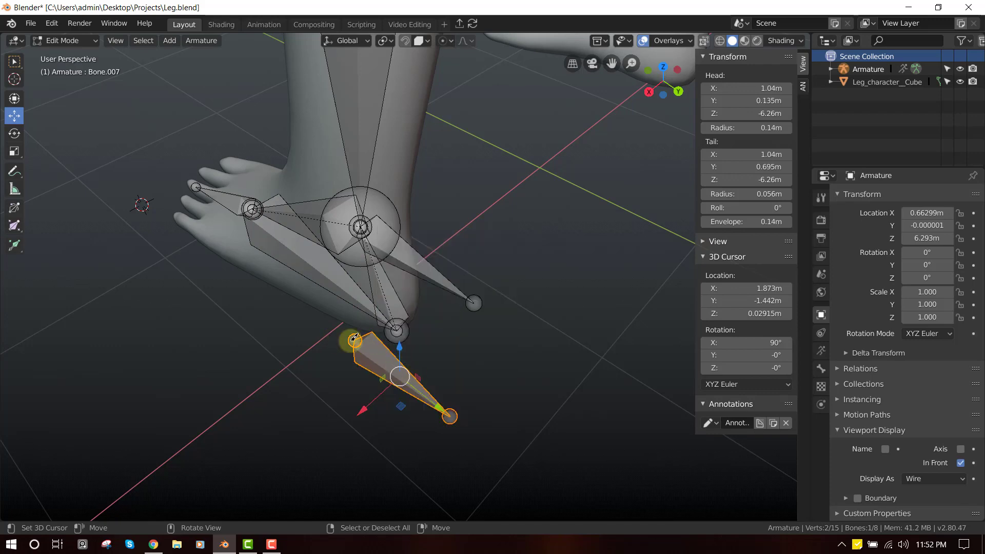
# - Duplicate the outer side bone and place the copy along X at the inner side of the heel, at about X 0.65 m
pyautogui.moveTo(353, 338); pyautogui.dragTo(358, 351, button='middle')
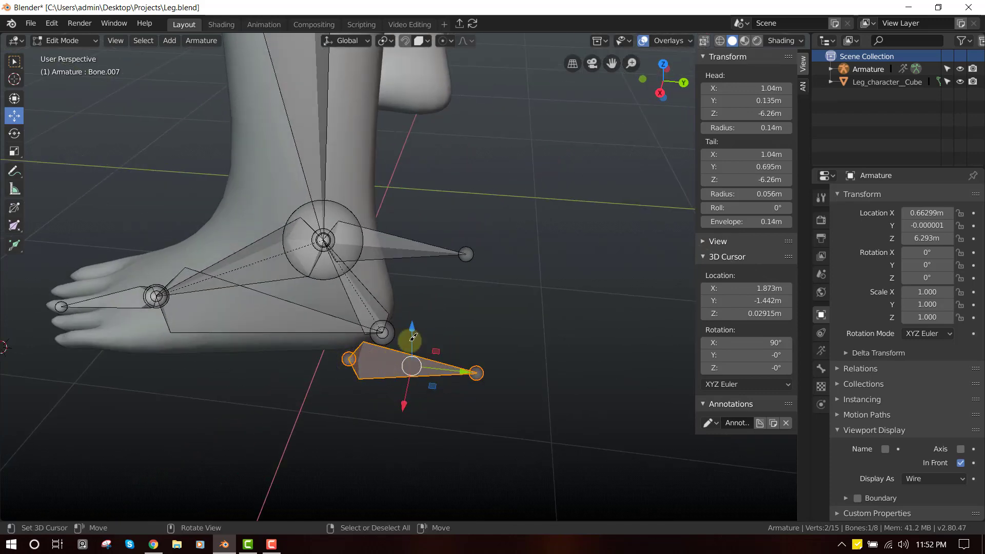
pyautogui.moveTo(413, 337); pyautogui.dragTo(431, 316, button='middle')
pyautogui.hotkey('shift', 'd')
pyautogui.click(433, 321)
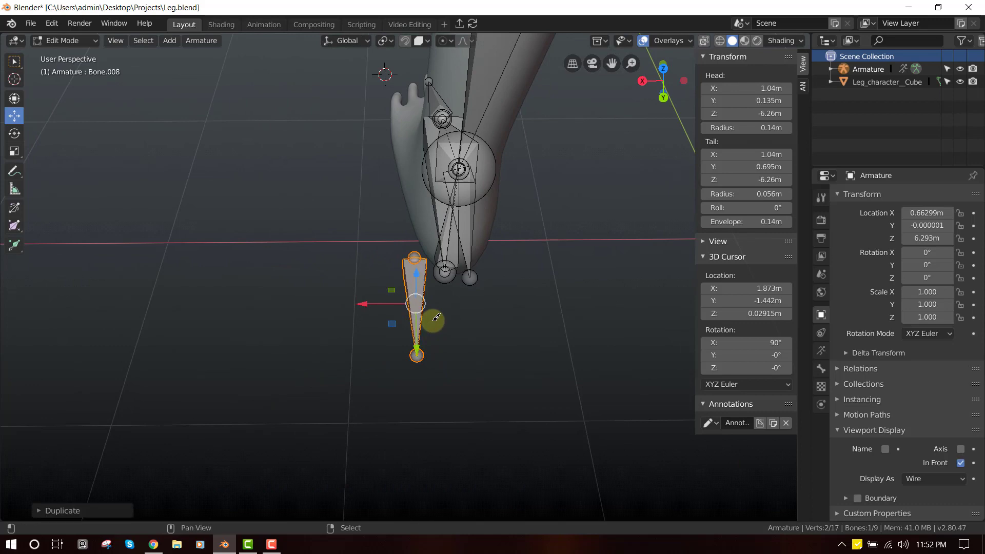
pyautogui.moveTo(373, 305); pyautogui.dragTo(459, 297)
pyautogui.click(462, 294)
pyautogui.moveTo(463, 295); pyautogui.dragTo(569, 300, button='middle')
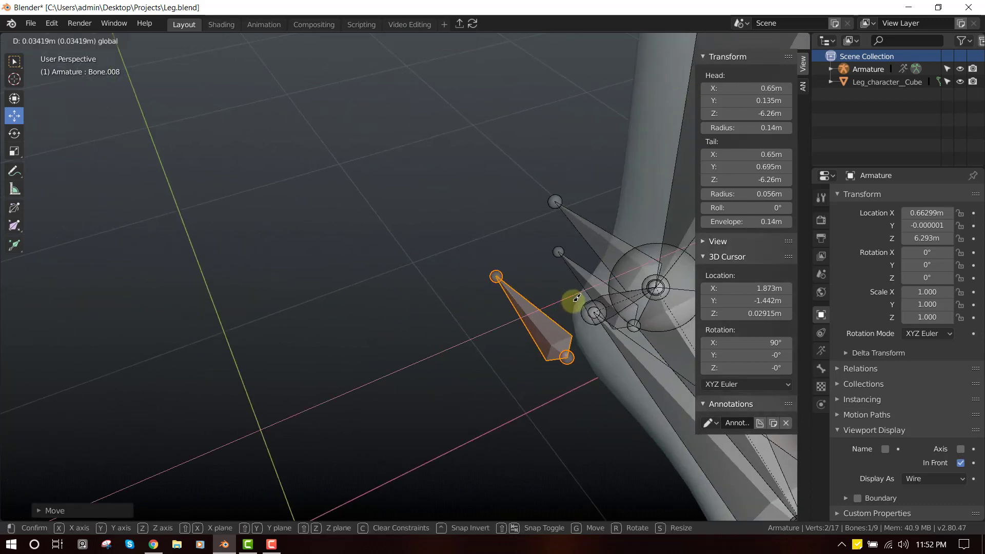
# - Return to Pose Mode, select the heel bone and test its rotation in side view, cancelling the rotation
pyautogui.hotkey('ctrl', 'Tab')
pyautogui.moveTo(538, 330); pyautogui.dragTo(382, 315, button='middle')
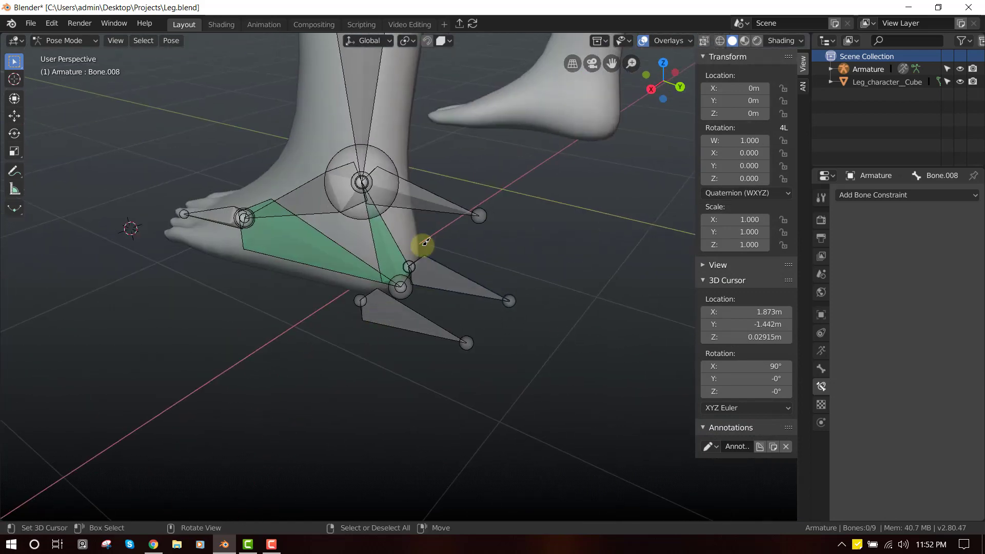
pyautogui.moveTo(422, 246)
pyautogui.mouseDown(button='middle')
pyautogui.moveTo(433, 238)
pyautogui.moveTo(419, 231)
pyautogui.mouseUp(button='middle')
pyautogui.moveTo(370, 270); pyautogui.dragTo(376, 217, button='middle')
pyautogui.rightClick(374, 221)
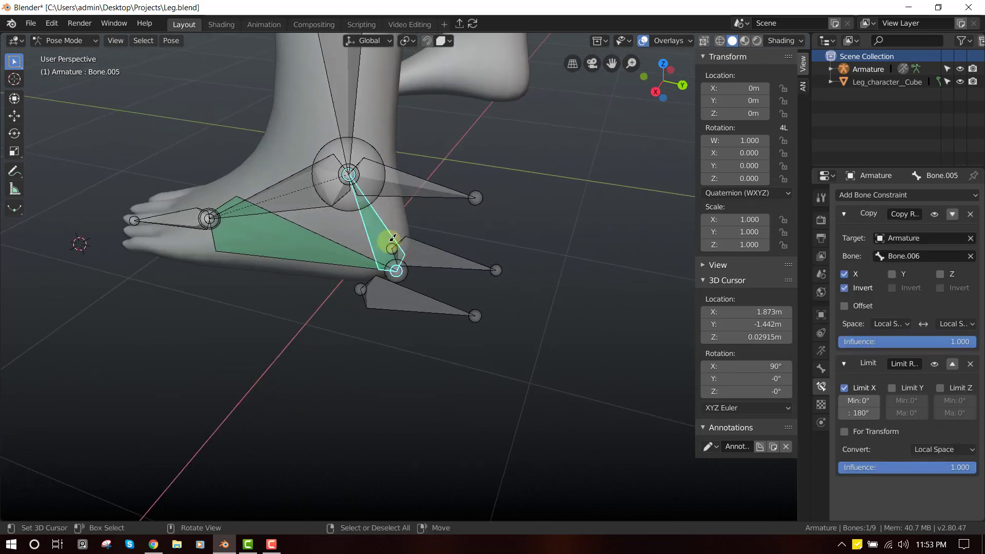
pyautogui.press('KP_3')
pyautogui.press('r')
pyautogui.rightClick(472, 211)
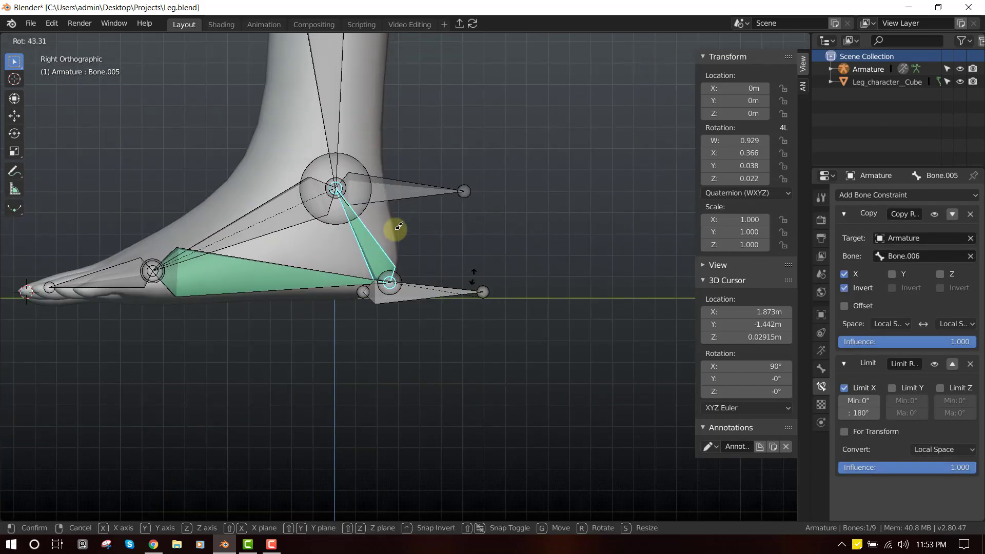
# - Enable Offset on the heel bone's Copy Rotation constraint and test the bone's rotation in side view, cancelling the rotation
pyautogui.click(867, 306)
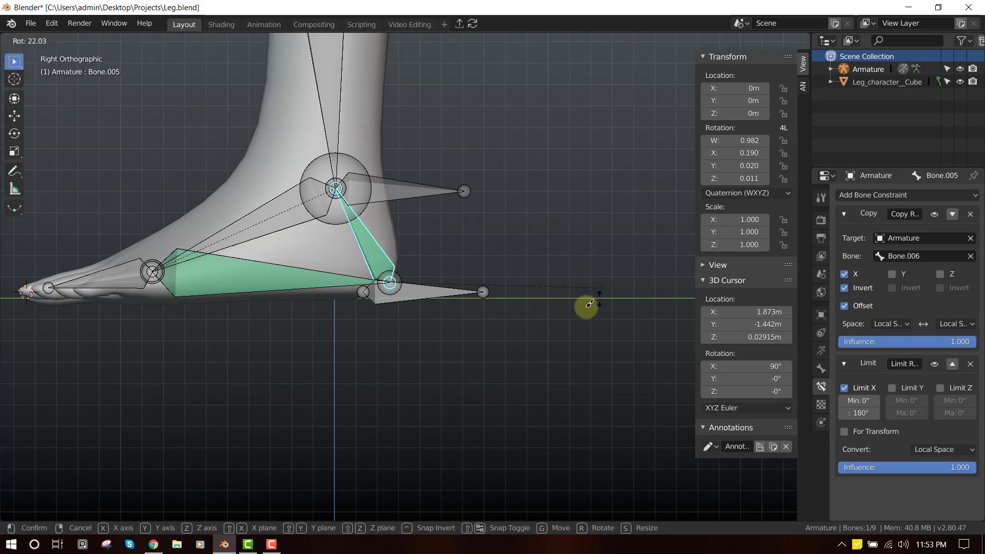
pyautogui.press('t')
pyautogui.press('r')
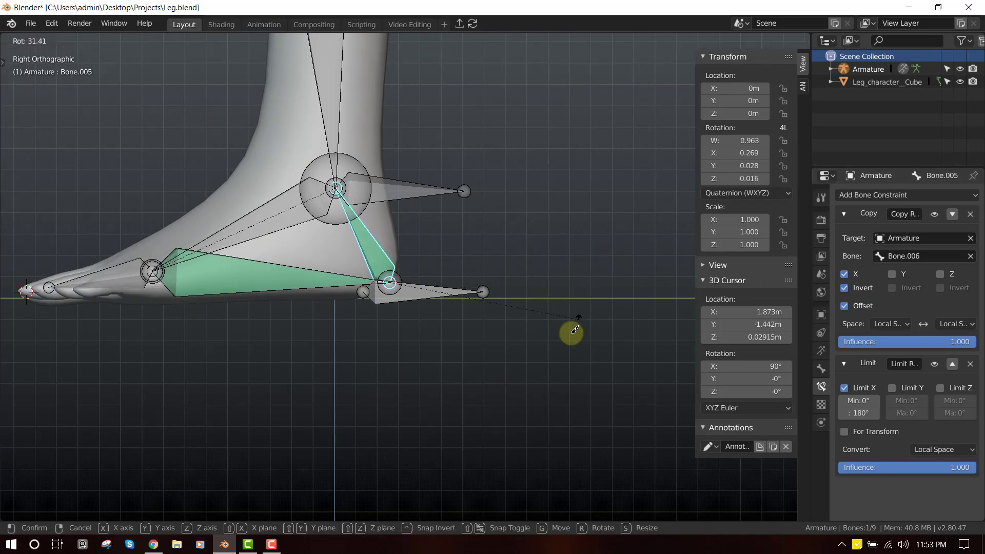
pyautogui.press('Escape')
# - Parent the heel bone to the outer side bone in Edit Mode with Keep Offset
pyautogui.moveTo(429, 260); pyautogui.dragTo(396, 301, button='middle')
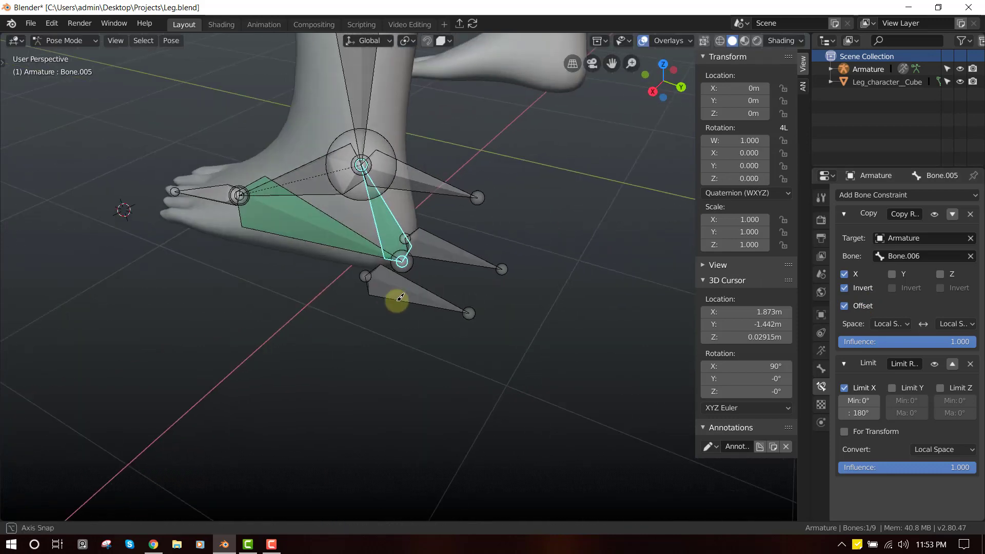
pyautogui.click(410, 283)
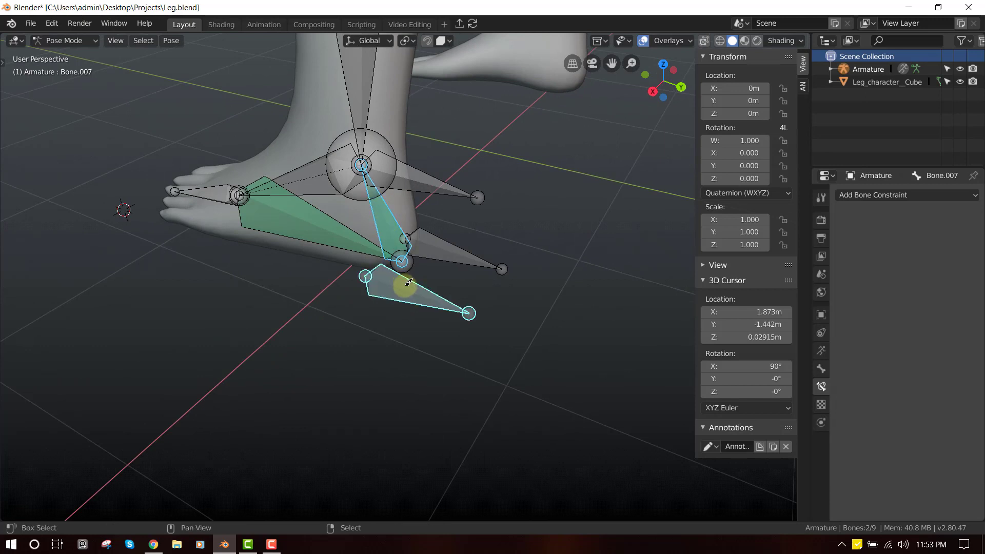
pyautogui.press('Tab')
pyautogui.hotkey('ctrl', 'p')
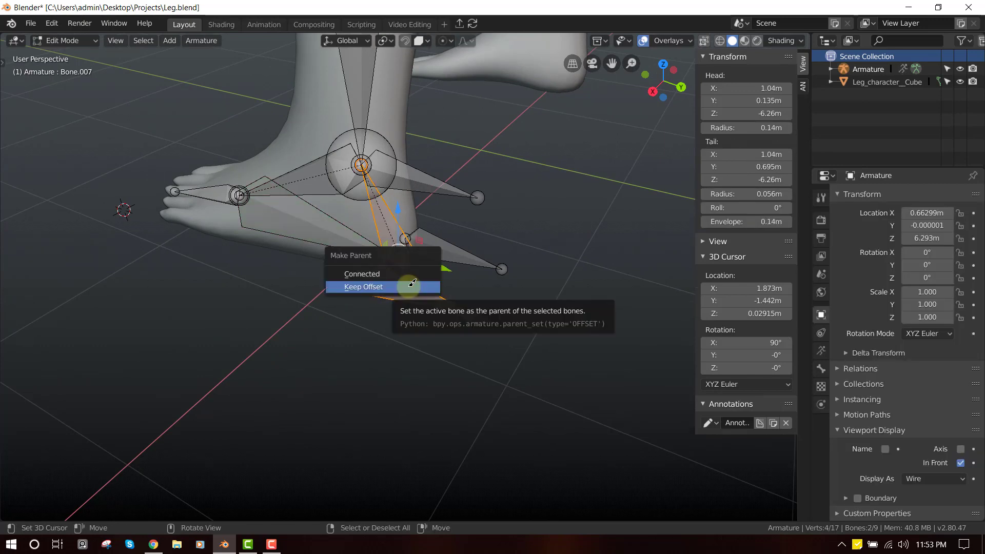
pyautogui.click(411, 283)
# - Parent the outer side bone to the inner side bone with Keep Offset, and return to Pose Mode with nothing selected
pyautogui.click(411, 283)
pyautogui.keyDown('shift'); pyautogui.click(453, 248); pyautogui.keyUp('shift')
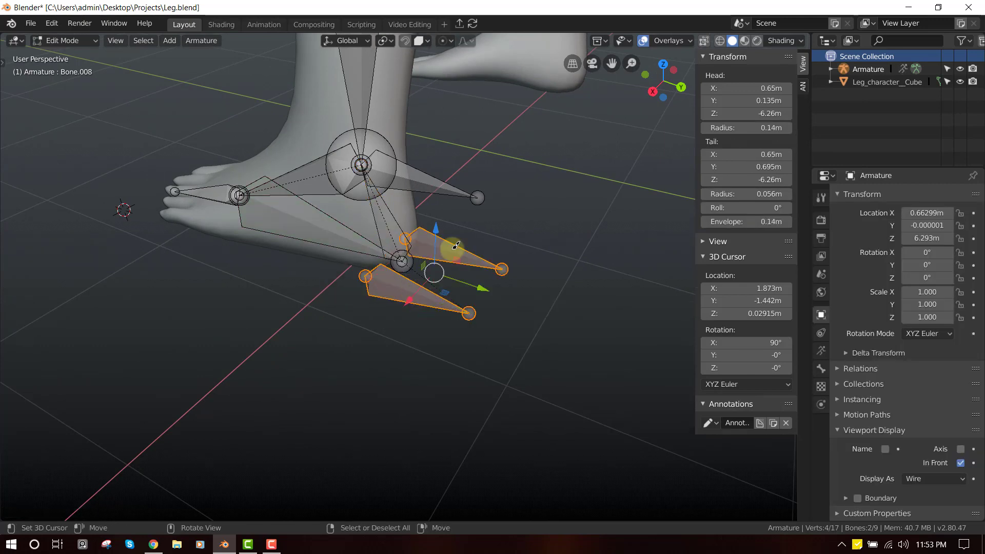
pyautogui.hotkey('ctrl', 'p')
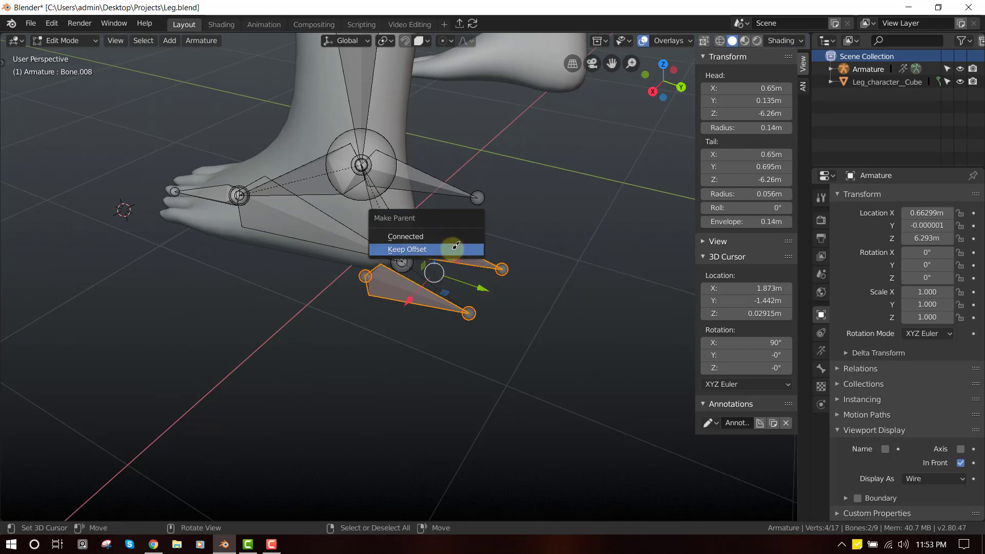
pyautogui.click(453, 249)
pyautogui.press('Tab')
pyautogui.press('KP_3')
pyautogui.hotkey('alt', 'a')
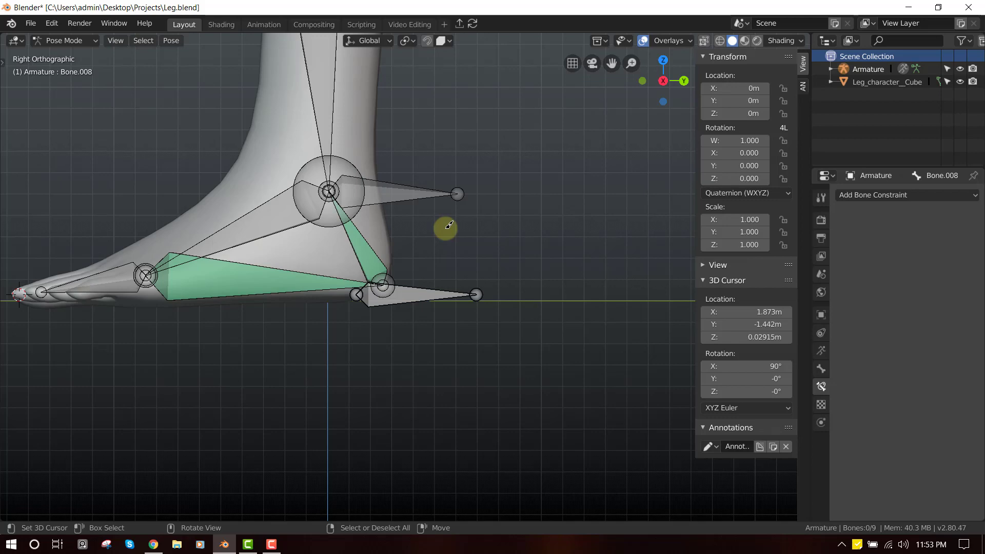
# - Add a Copy Rotation constraint to the outer side bone that targets the ankle control bone
pyautogui.moveTo(441, 232); pyautogui.dragTo(408, 282, button='middle')
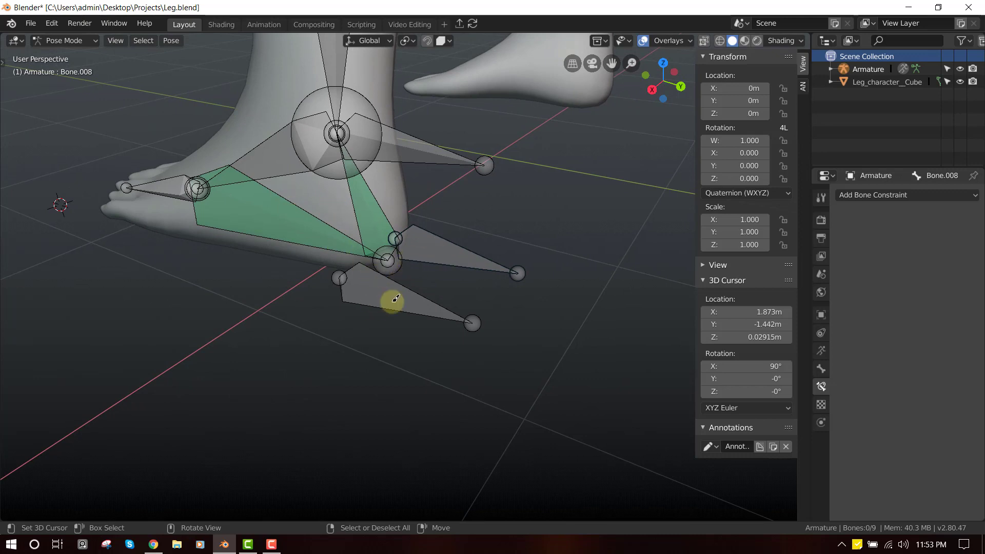
pyautogui.moveTo(450, 259); pyautogui.dragTo(426, 200, button='middle')
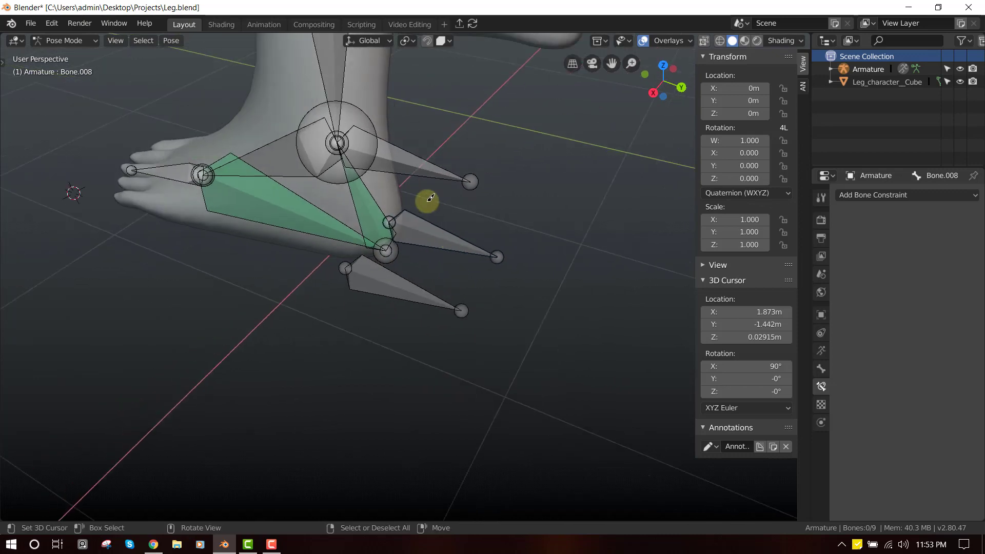
pyautogui.click(420, 156)
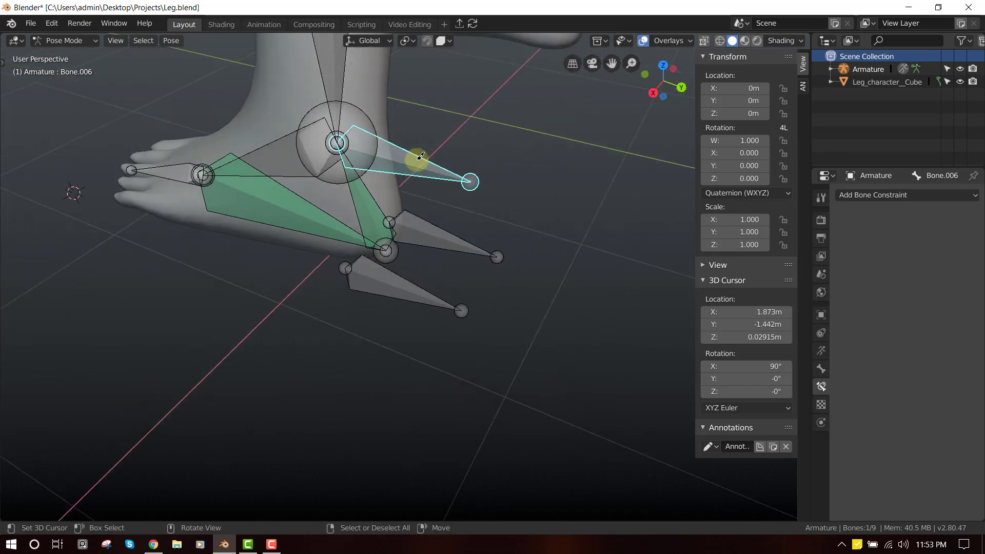
pyautogui.keyDown('shift'); pyautogui.click(406, 281); pyautogui.keyUp('shift')
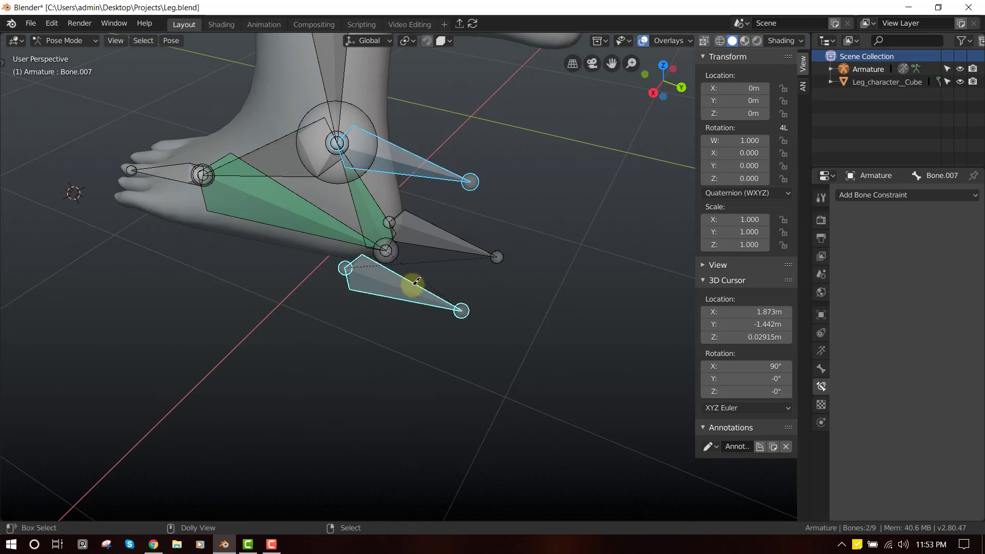
pyautogui.hotkey('ctrl', 'shift', 'c')
pyautogui.click(410, 283)
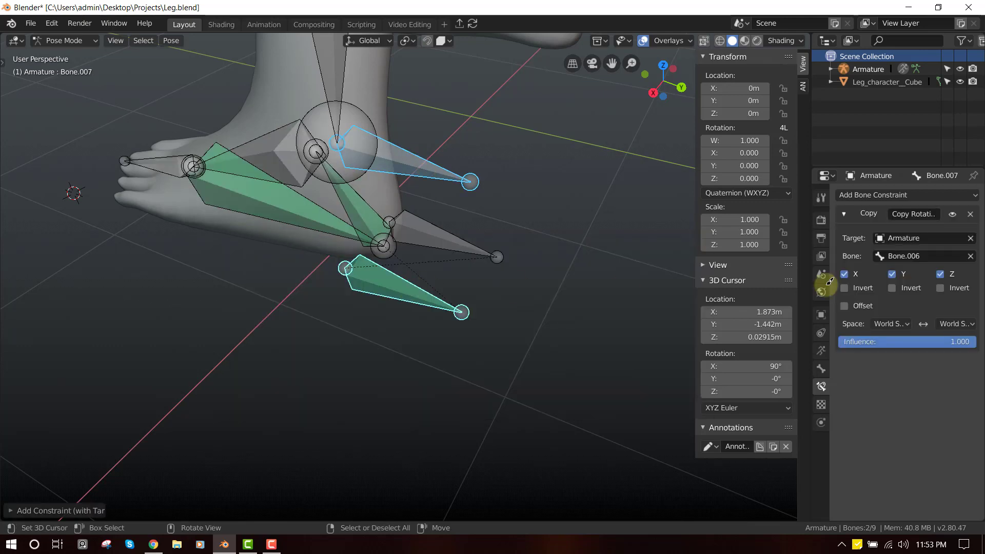
# - Restrict the outer side bone's Copy Rotation to the Y axis, with both owner and target in Local Space
pyautogui.click(844, 274)
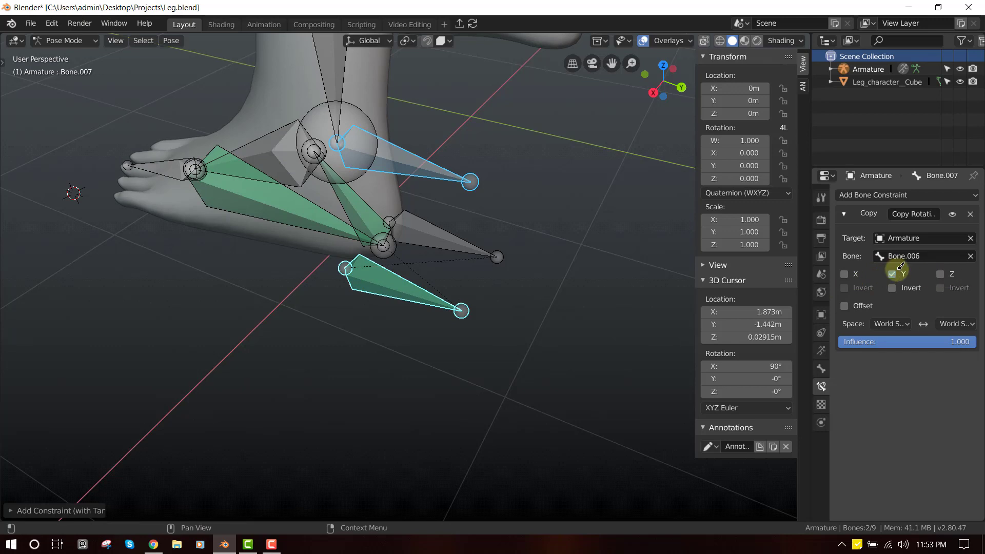
pyautogui.click(896, 324)
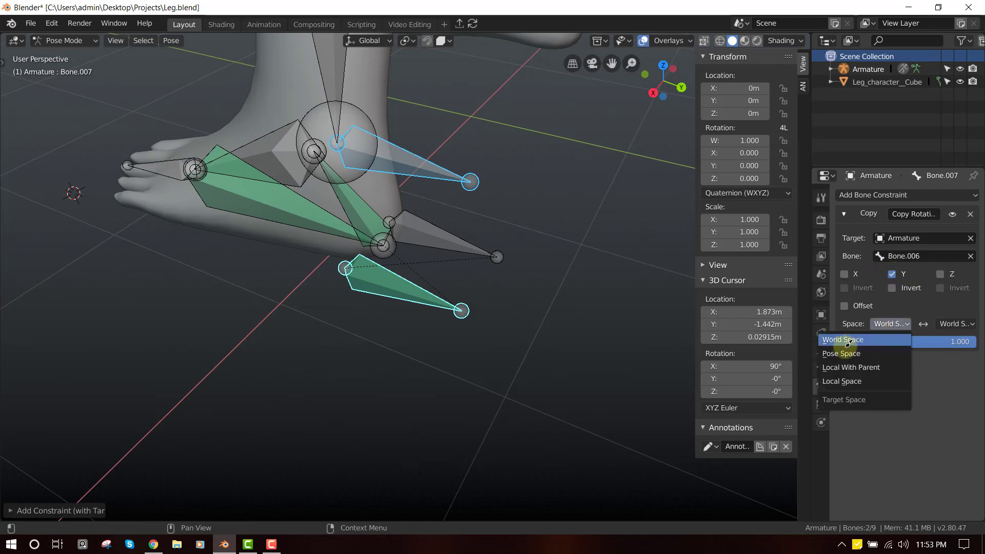
pyautogui.click(848, 380)
pyautogui.click(964, 322)
pyautogui.click(920, 381)
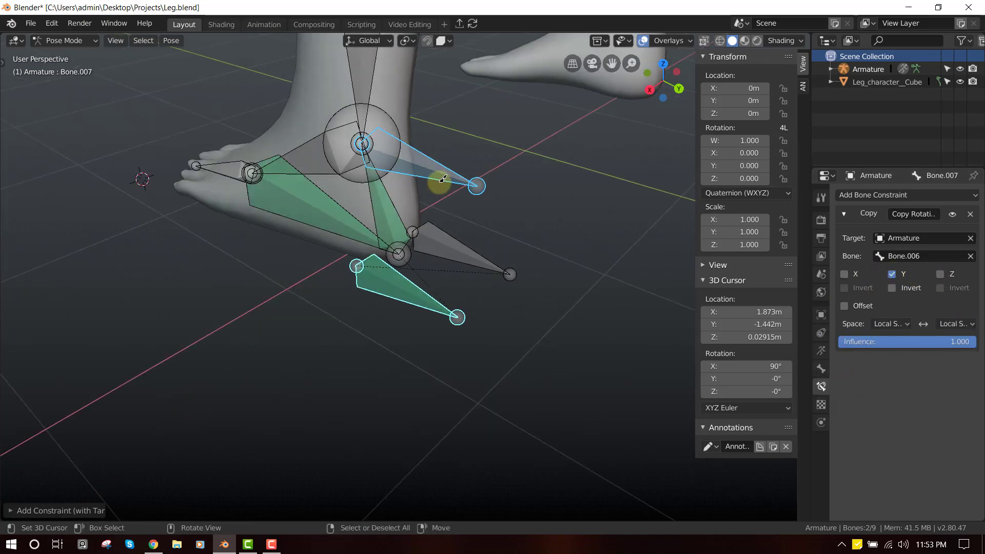
# - Test tilting the ankle control bone sideways with the Rotate tool, and clear the rotation of all bones
pyautogui.rightClick(439, 182)
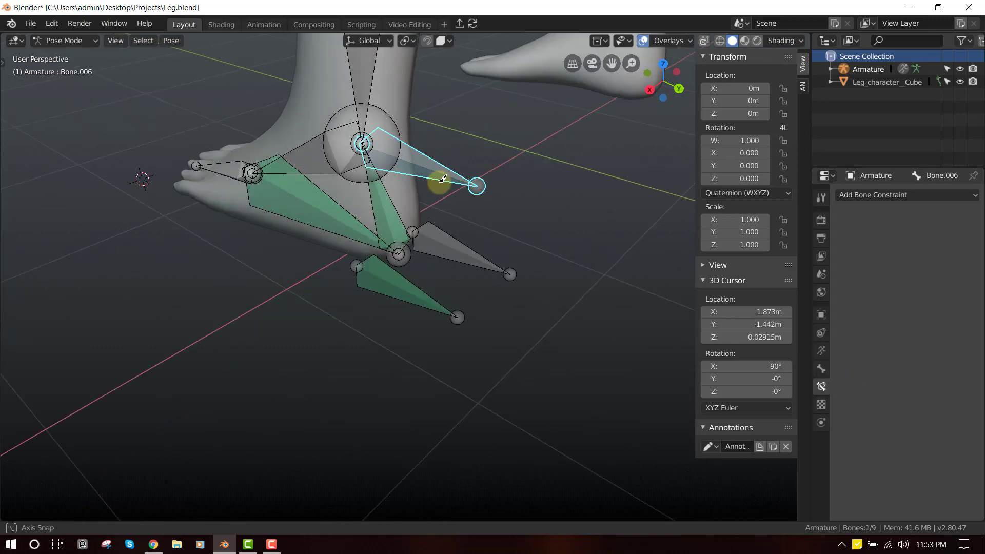
pyautogui.hotkey('shift', 'space')
pyautogui.press('r')
pyautogui.moveTo(338, 125); pyautogui.dragTo(311, 151)
pyautogui.press('a')
pyautogui.hotkey('alt', 'r')
# - Add a Limit Rotation constraint to the outer side bone and convert it in Local Space
pyautogui.rightClick(434, 298)
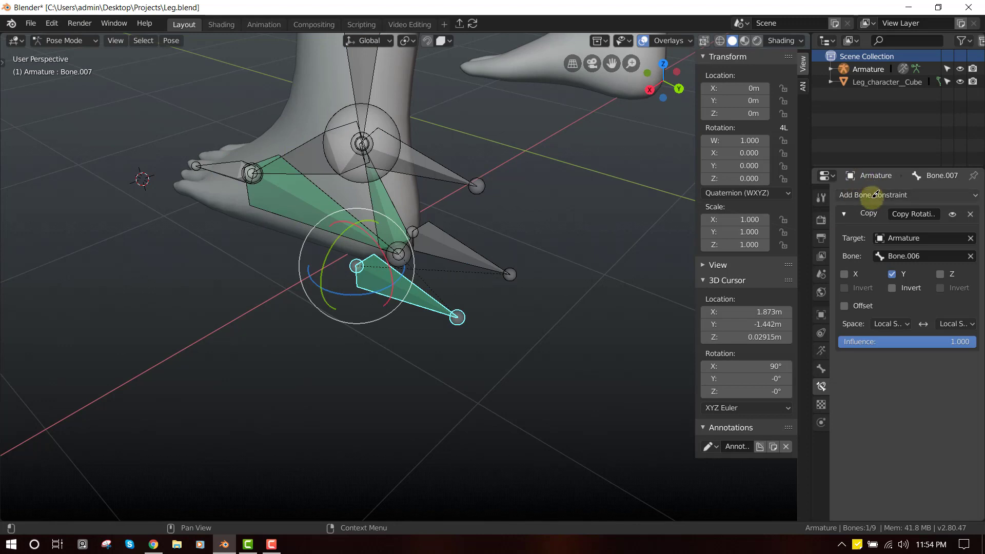
pyautogui.click(875, 194)
pyautogui.click(752, 304)
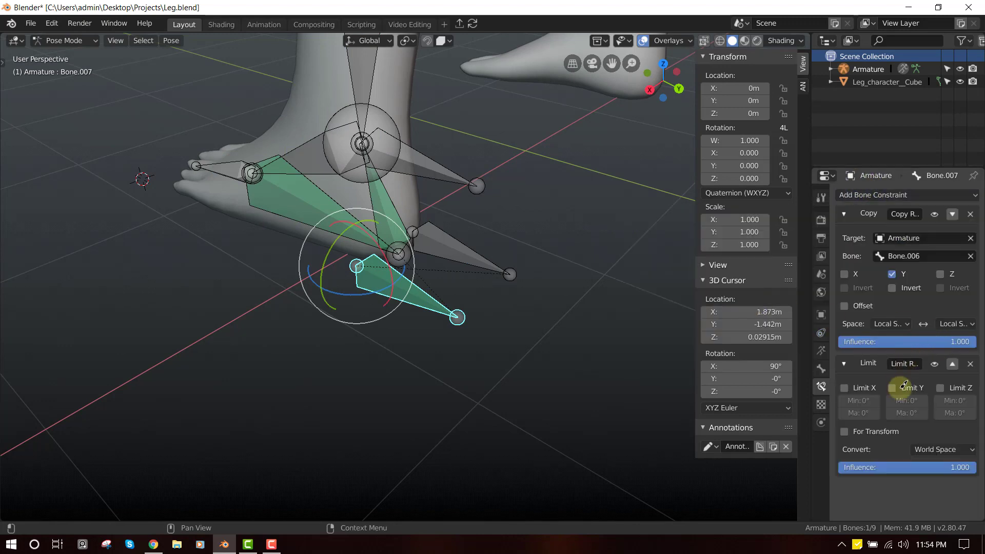
pyautogui.click(954, 448)
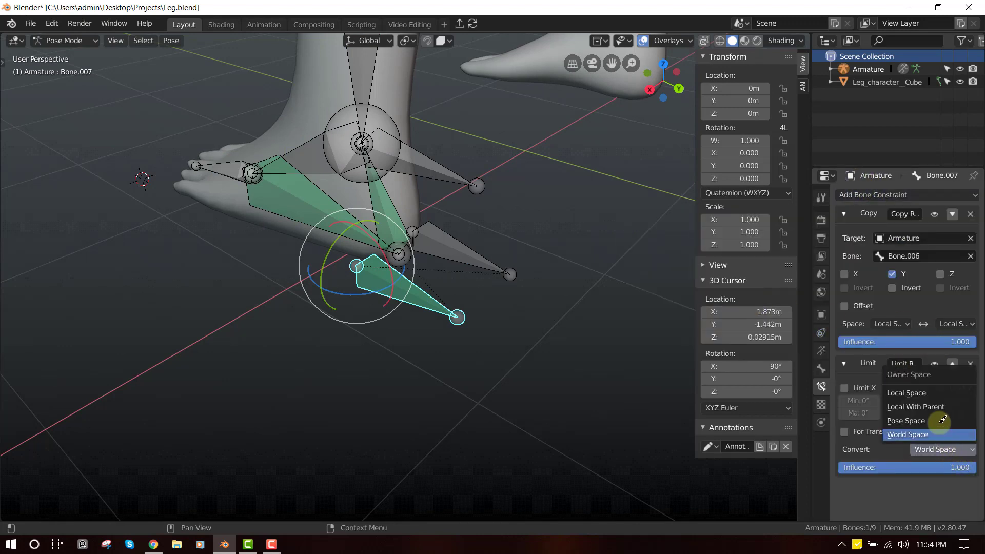
pyautogui.click(927, 397)
# - Tilt the ankle control bone sideways as a check, and limit the outer side bone's Y rotation to a range of 0° to 180°
pyautogui.click(458, 164)
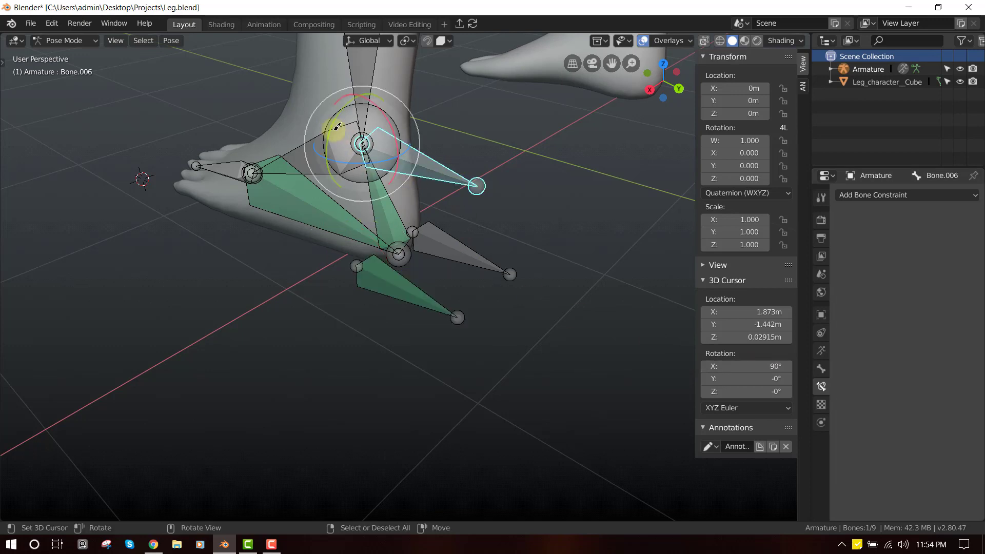
pyautogui.moveTo(337, 126); pyautogui.dragTo(298, 161)
pyautogui.click(431, 306)
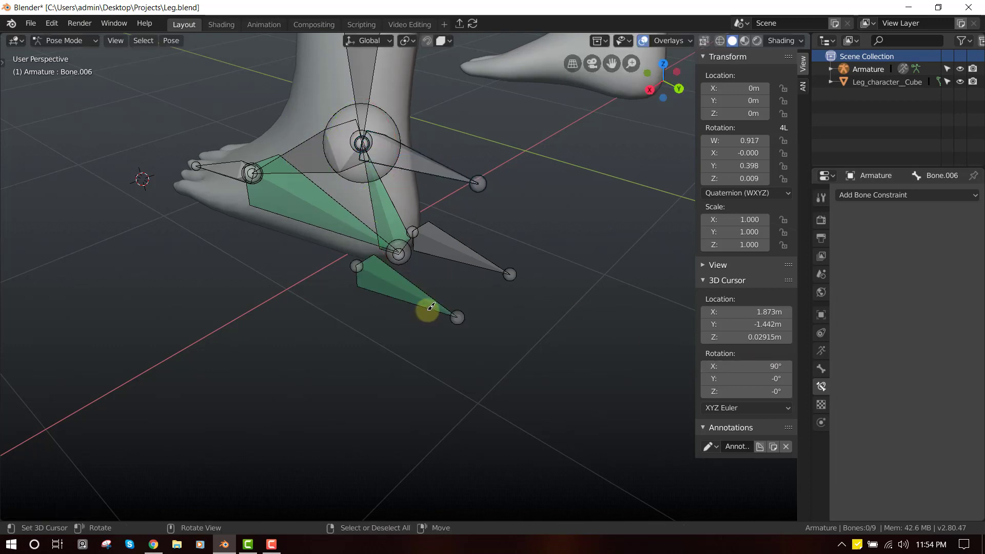
pyautogui.click(912, 413)
pyautogui.write('18')
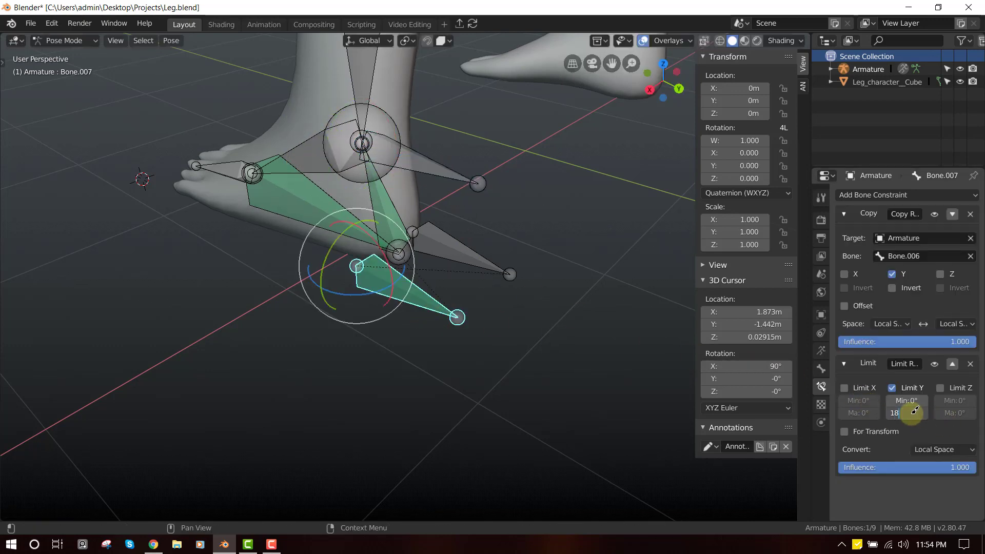
pyautogui.write('0')
pyautogui.press('Return')
# - Clear the rotation of all bones and test the outer side bone with a free trackball rotation
pyautogui.rightClick(458, 186)
pyautogui.press('a')
pyautogui.hotkey('alt', 'r')
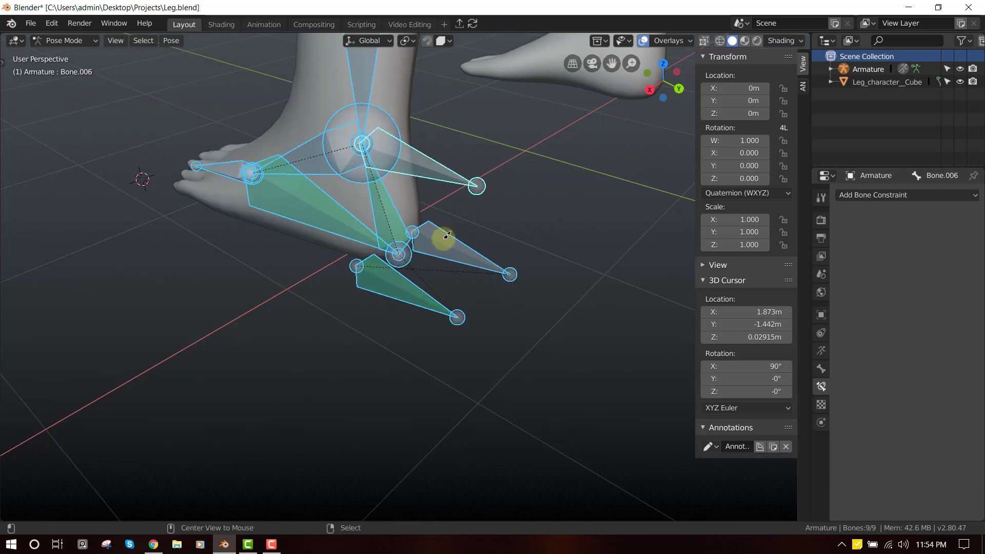
pyautogui.click(423, 296)
pyautogui.press('r')
pyautogui.press('r')
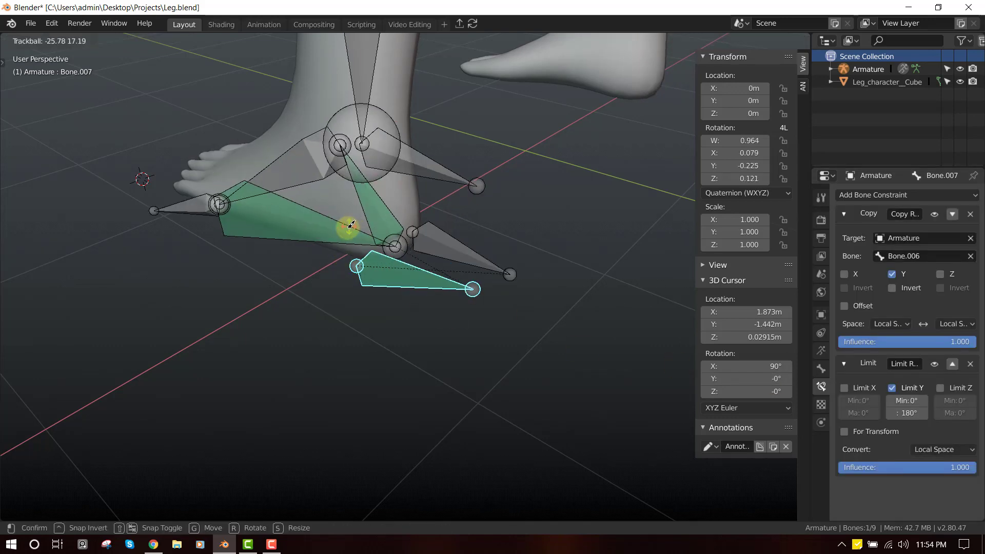
pyautogui.click(350, 224)
# - Test the Y limit by tilting the ankle control bone sideways, and reset all bone rotations
pyautogui.click(372, 180)
pyautogui.moveTo(339, 116); pyautogui.dragTo(358, 150)
pyautogui.press('a')
pyautogui.hotkey('alt', 'r')
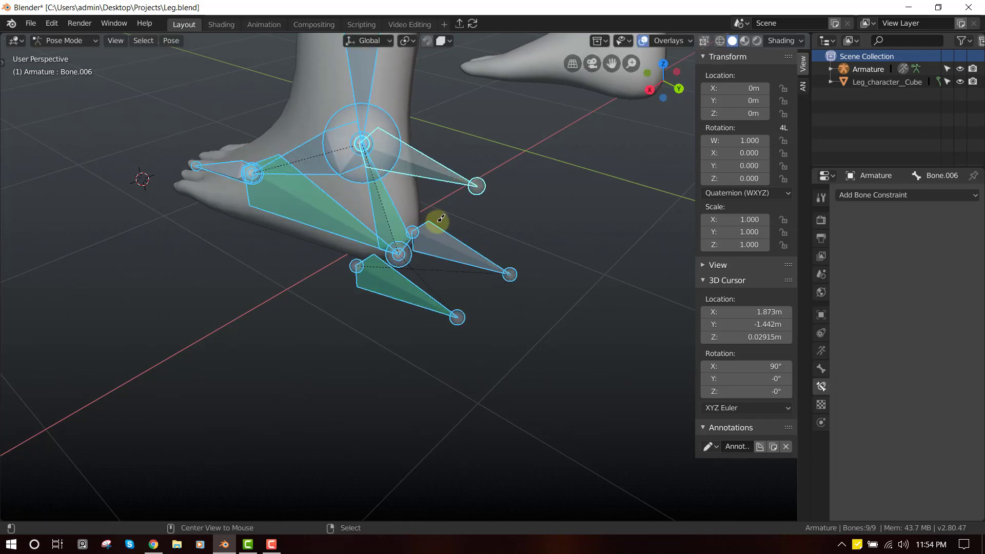
# - Copy the outer side bone's Copy Rotation and Limit Rotation constraints to the inner side bone, and select the inner bone
pyautogui.click(477, 250)
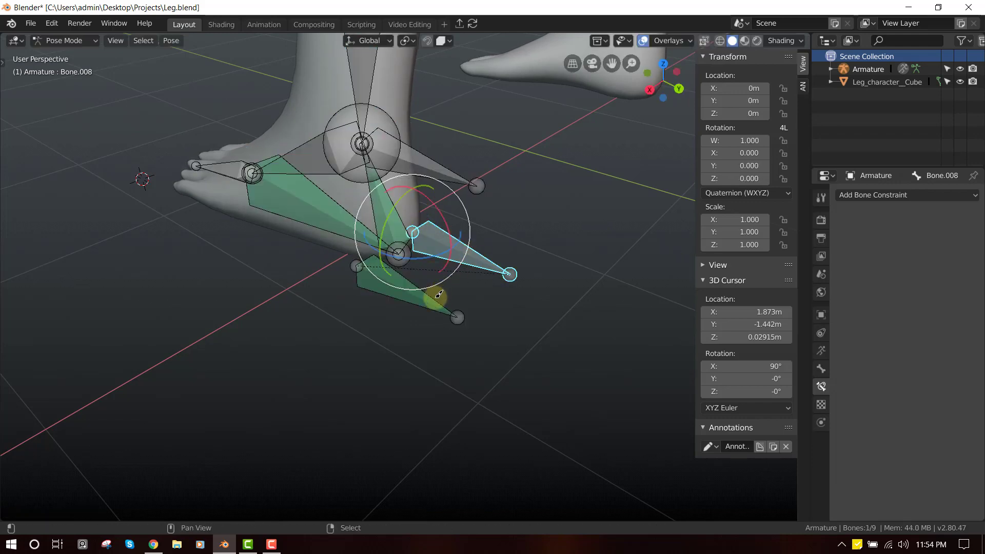
pyautogui.keyDown('shift'); pyautogui.click(439, 294); pyautogui.keyUp('shift')
pyautogui.hotkey('ctrl', 'c')
pyautogui.click(570, 232)
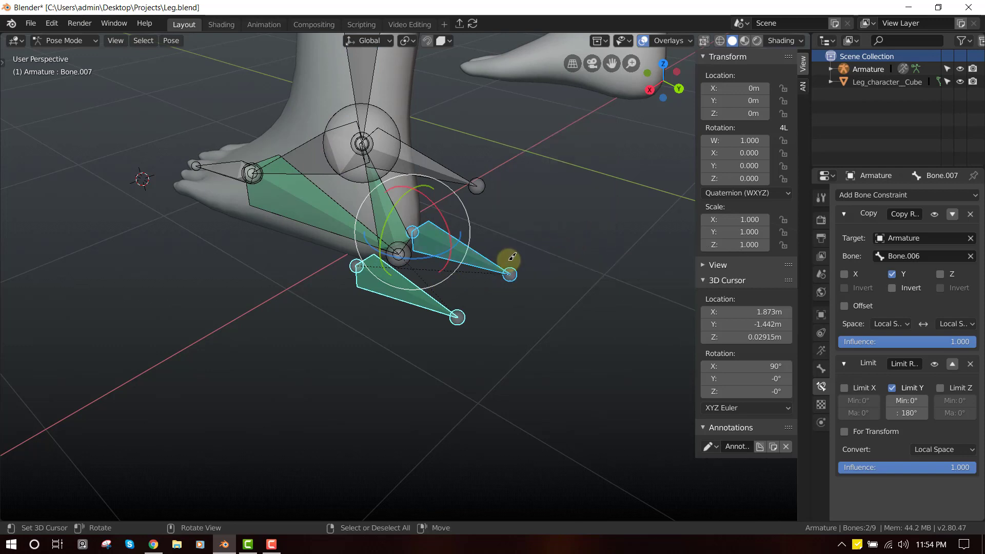
pyautogui.click(479, 264)
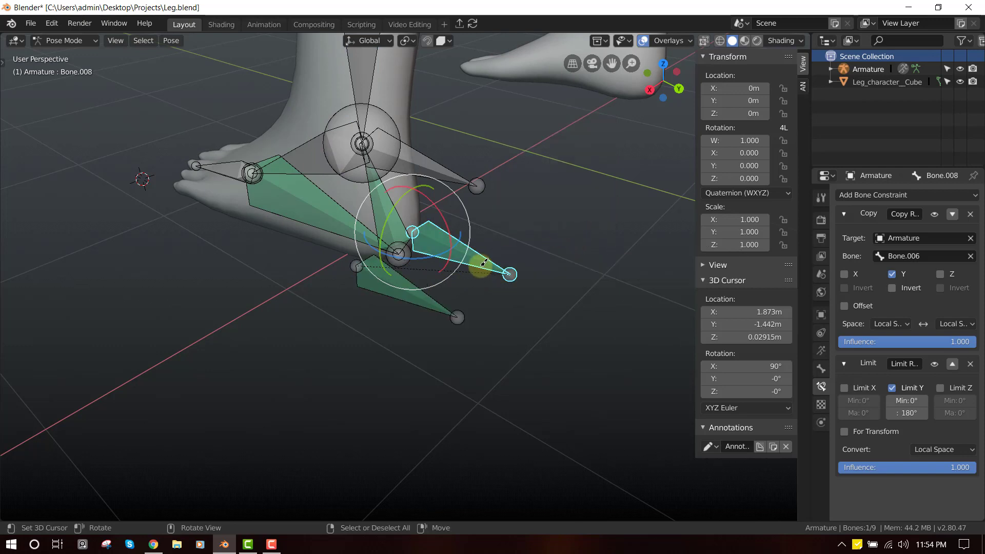
# - Test the ankle control bone's sideways tilt from behind the foot, and undo the rotation
pyautogui.click(440, 178)
pyautogui.moveTo(343, 134)
pyautogui.mouseDown()
pyautogui.moveTo(336, 114)
pyautogui.moveTo(283, 149)
pyautogui.moveTo(354, 141)
pyautogui.mouseUp()
pyautogui.rightClick(353, 141)
pyautogui.moveTo(380, 175); pyautogui.dragTo(292, 180, button='middle')
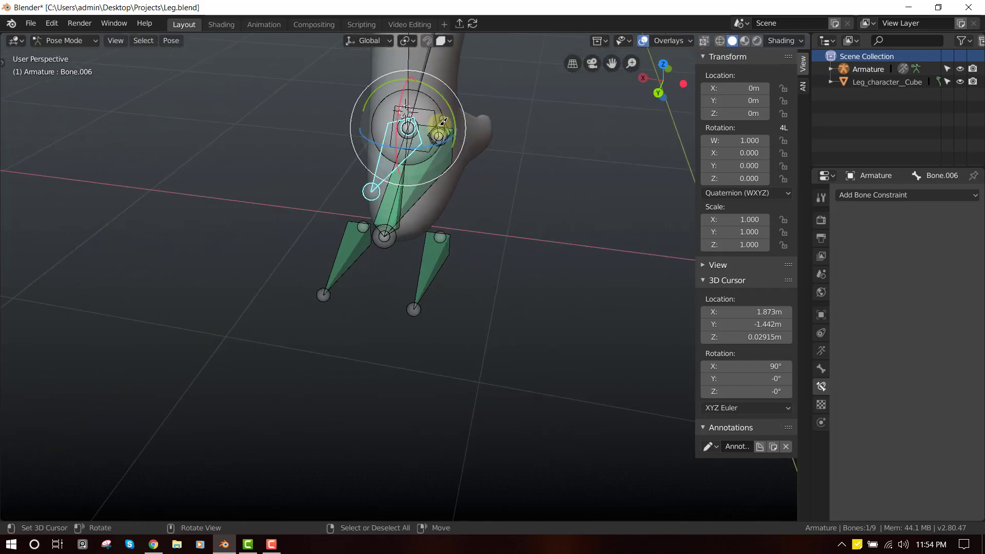
pyautogui.moveTo(450, 111); pyautogui.dragTo(421, 99)
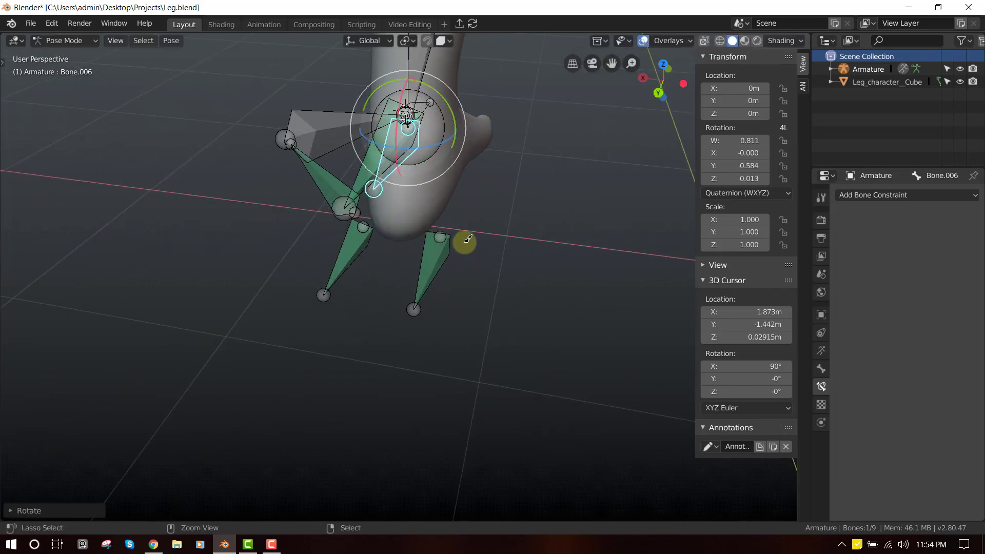
pyautogui.hotkey('ctrl', 'z')
# - Set the inner side bone's Limit Y rotation to a minimum of -180° and a maximum of 0°
pyautogui.click(440, 253)
pyautogui.moveTo(440, 254); pyautogui.dragTo(475, 255, button='middle')
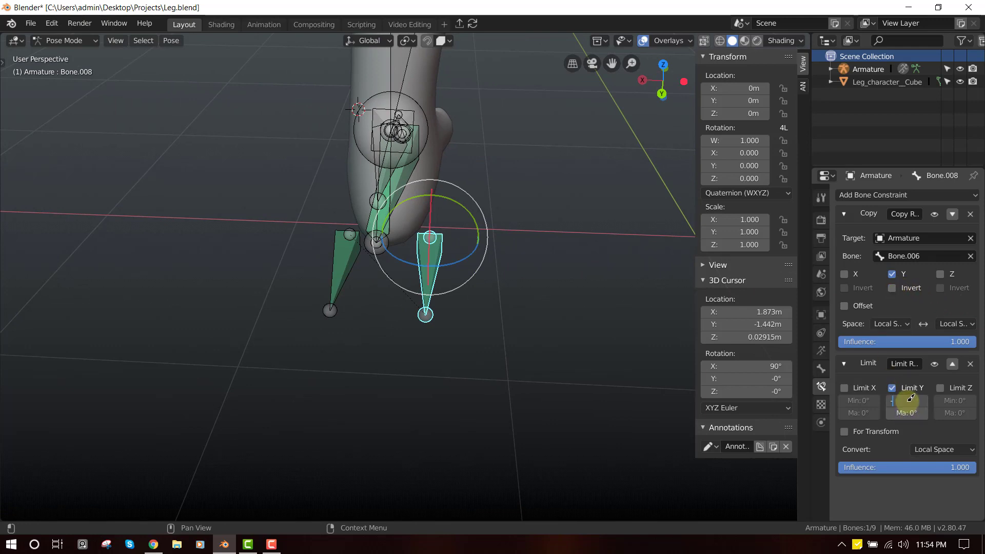
pyautogui.moveTo(404, 196); pyautogui.dragTo(439, 191, button='middle')
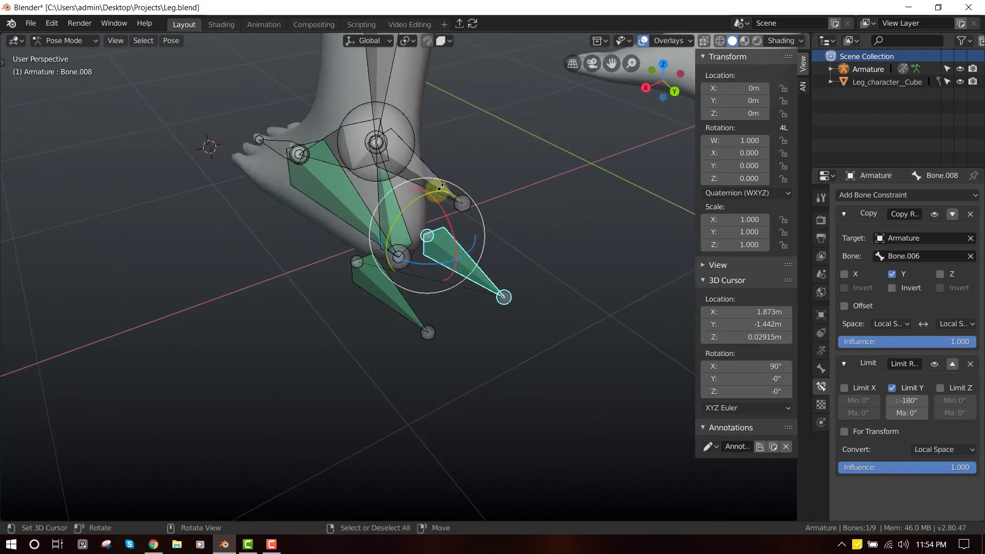
# - Rotate the ankle control bone to both sides from the rear view to check the foot's tilt over the side bones
pyautogui.rightClick(430, 181)
pyautogui.moveTo(442, 110); pyautogui.dragTo(413, 99, button='middle')
pyautogui.moveTo(430, 100); pyautogui.dragTo(473, 183)
pyautogui.moveTo(472, 183)
pyautogui.mouseDown(button='middle')
pyautogui.moveTo(446, 189)
pyautogui.moveTo(465, 179)
pyautogui.mouseUp(button='middle')
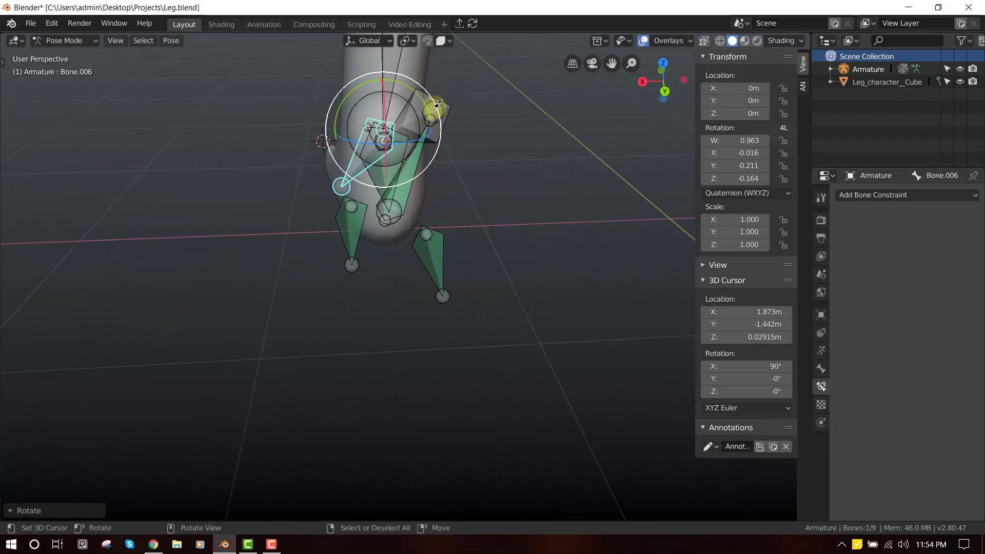
pyautogui.moveTo(432, 106); pyautogui.dragTo(433, 134)
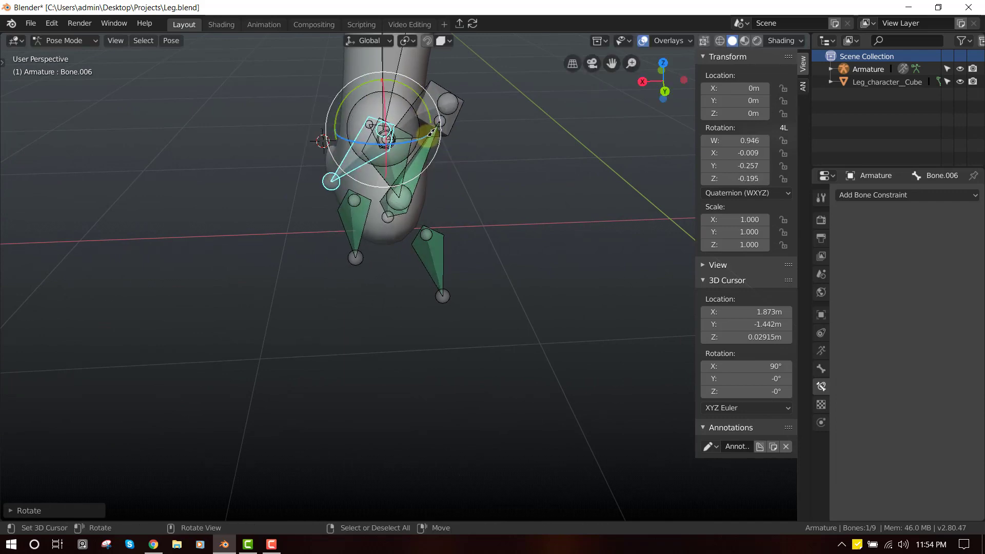
# - Clear the rotation of all bones, isolate the armature in local view and deselect everything
pyautogui.press('a')
pyautogui.hotkey('alt', 'r')
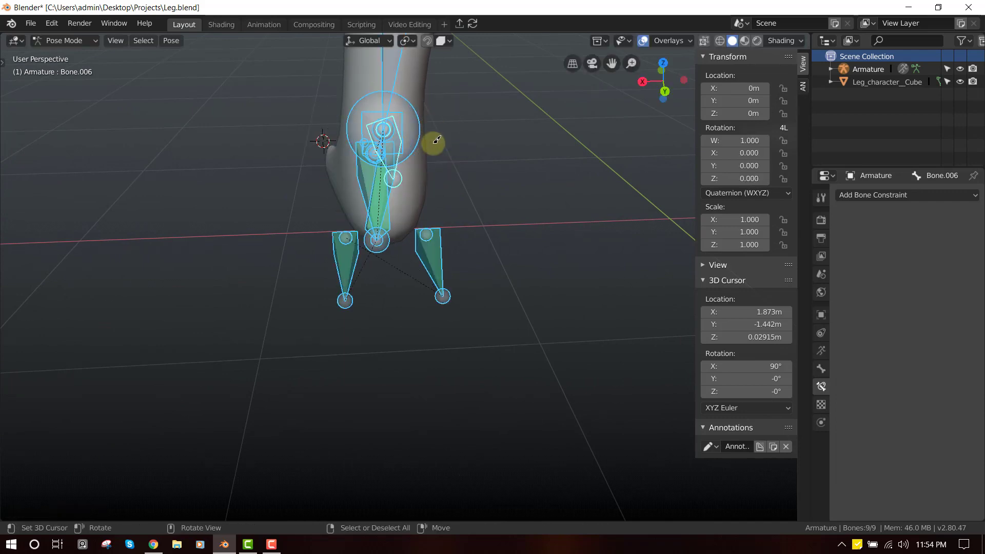
pyautogui.press('KP_Divide')
pyautogui.press('ctrl+KP_1')
pyautogui.scroll(6, 464, 209)
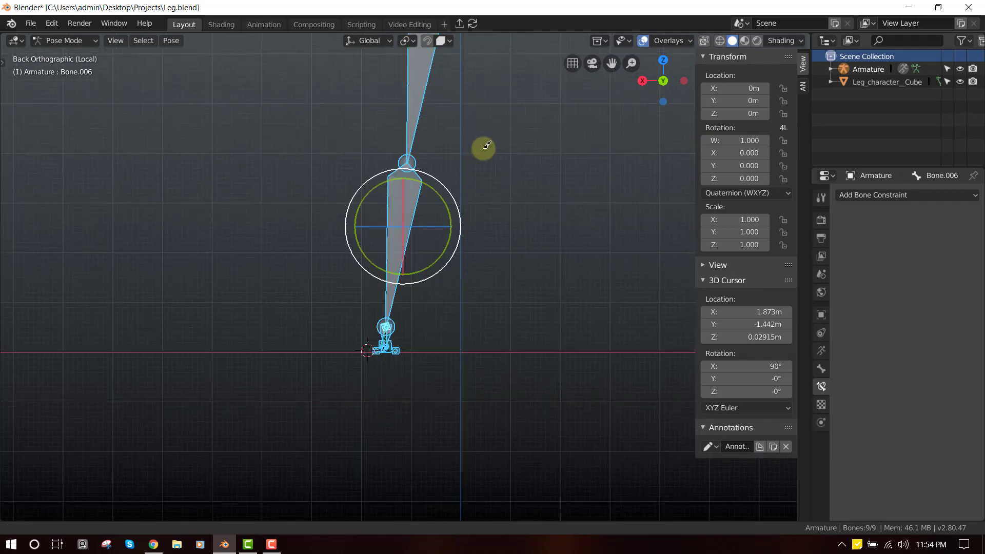
pyautogui.hotkey('alt', 'a')
# - Test-rotate the ankle control bone in the back and right side views to check the foot roll, cancelling each rotation
pyautogui.moveTo(438, 267); pyautogui.dragTo(469, 271, button='middle')
pyautogui.click(469, 271)
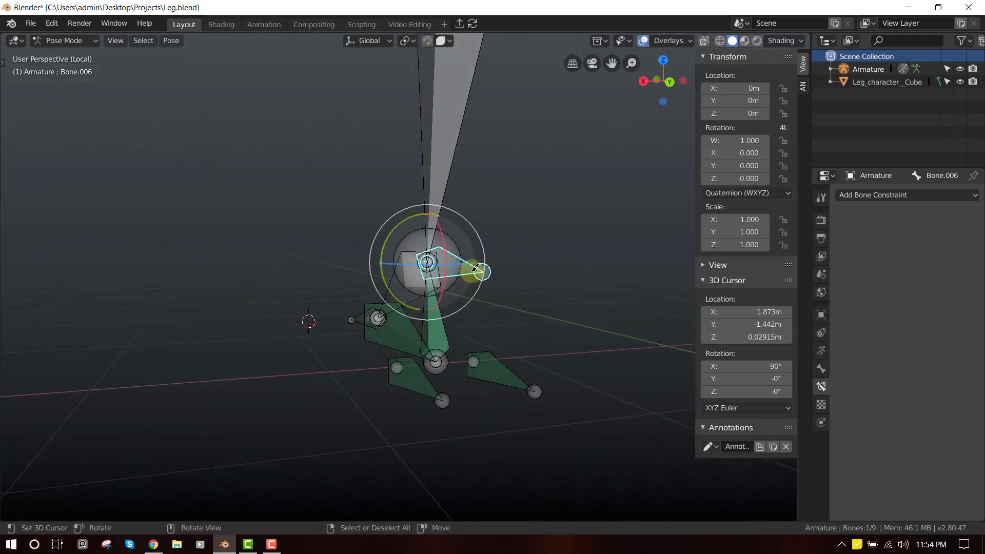
pyautogui.press('ctrl+KP_1')
pyautogui.press('r')
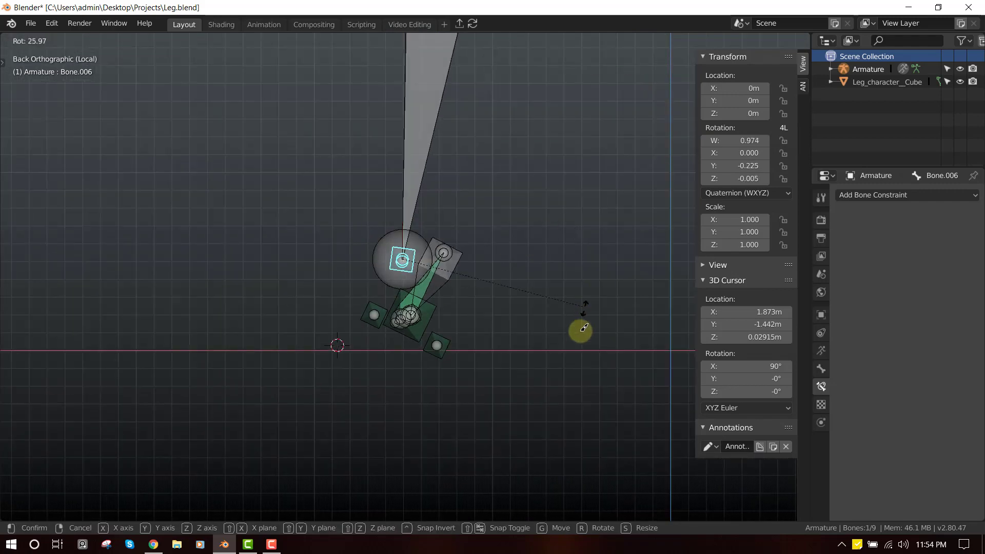
pyautogui.rightClick(557, 212)
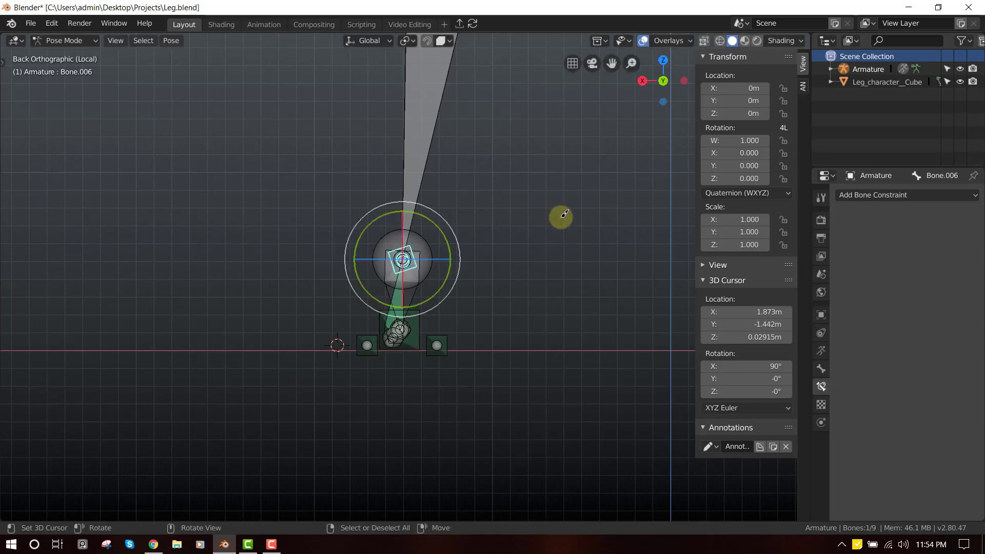
pyautogui.moveTo(560, 216); pyautogui.dragTo(577, 224, button='middle')
pyautogui.press('KP_3')
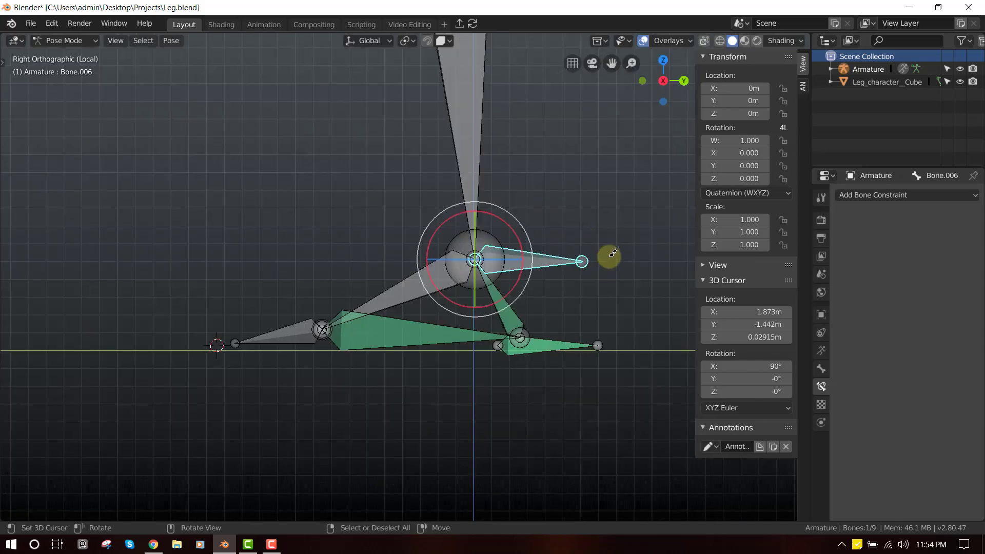
pyautogui.press('r')
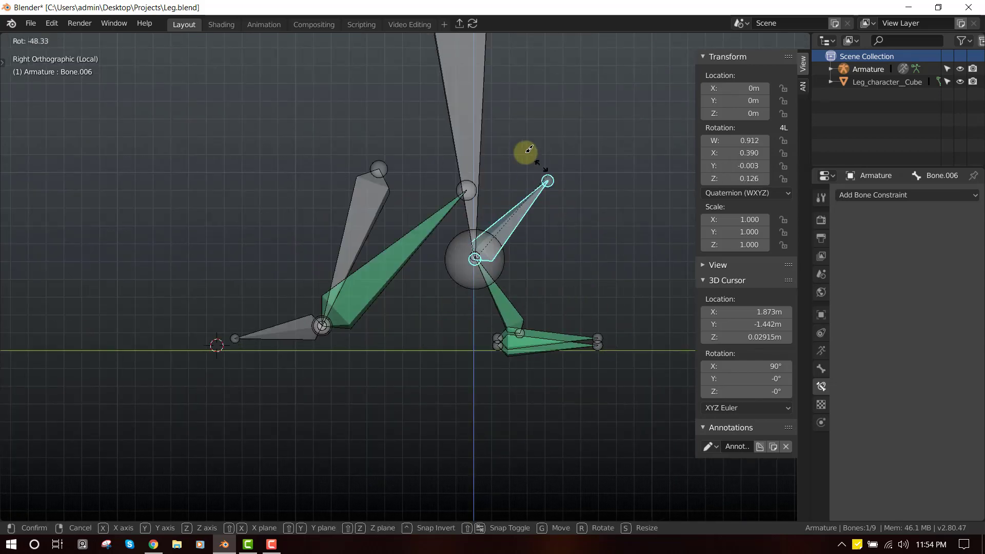
pyautogui.rightClick(582, 290)
# - Sketch a curved arrow annotation around the toe tip in the side view, and delete the note layer
pyautogui.hotkey('alt', 'a')
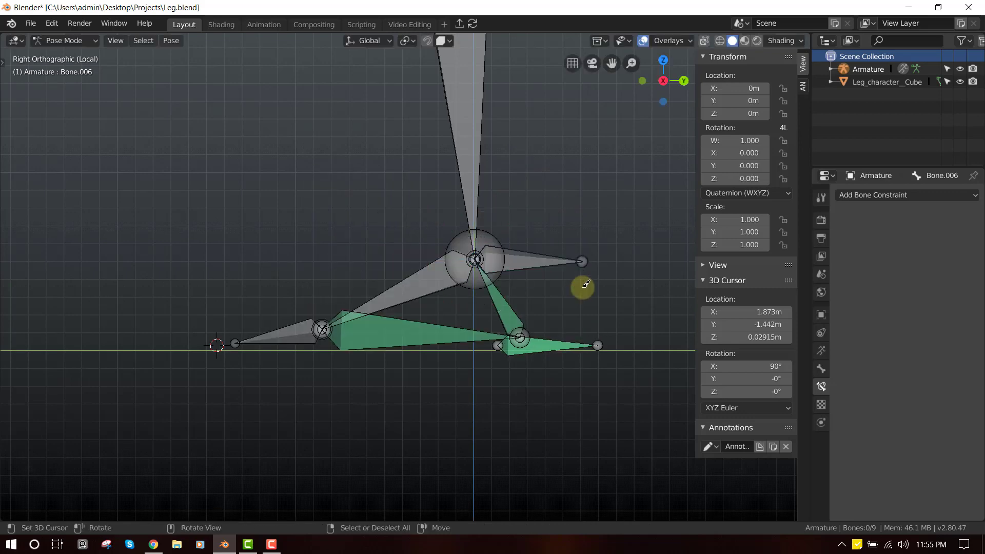
pyautogui.moveTo(586, 283); pyautogui.dragTo(527, 303, button='middle')
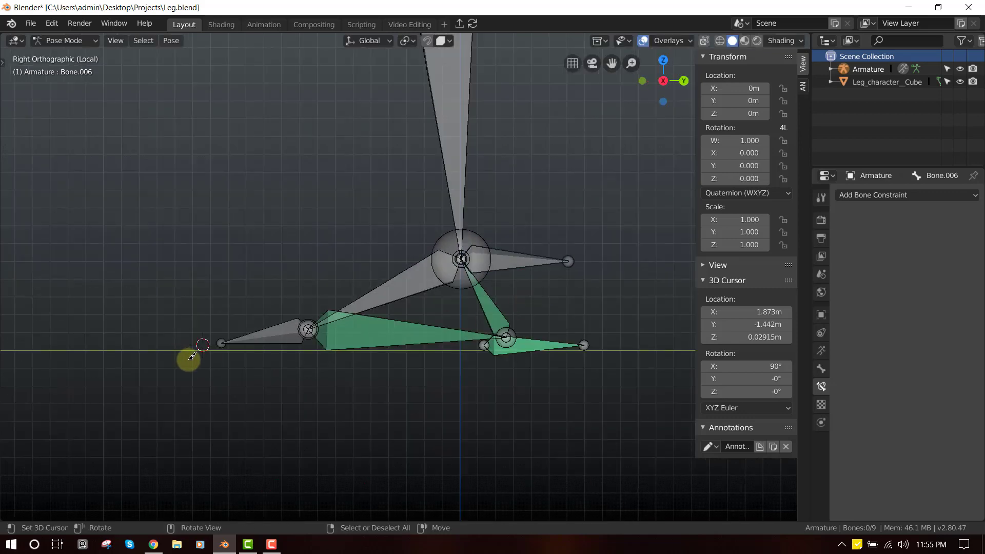
pyautogui.press('Tab')
pyautogui.press('Tab')
pyautogui.scroll(-2, 230, 335)
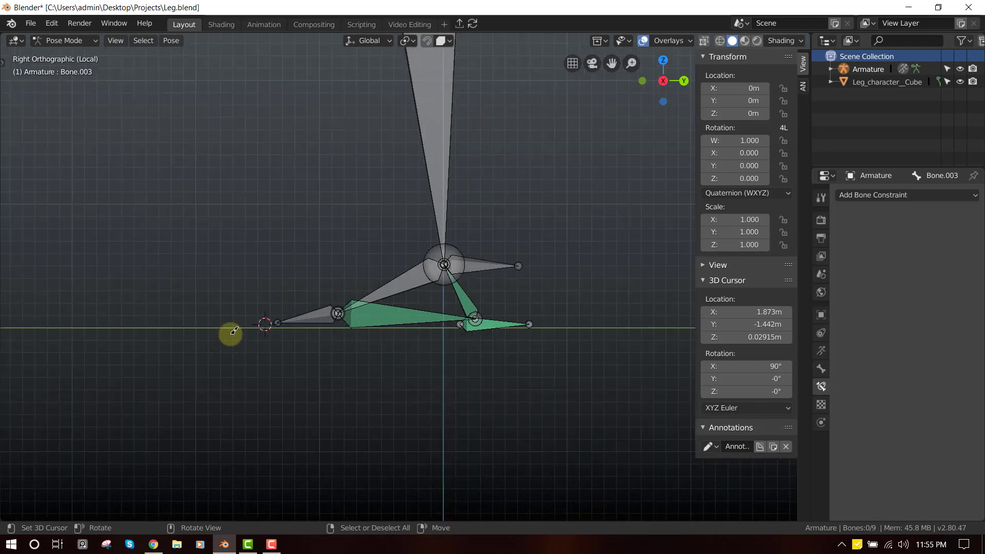
pyautogui.moveTo(270, 337); pyautogui.dragTo(281, 280)
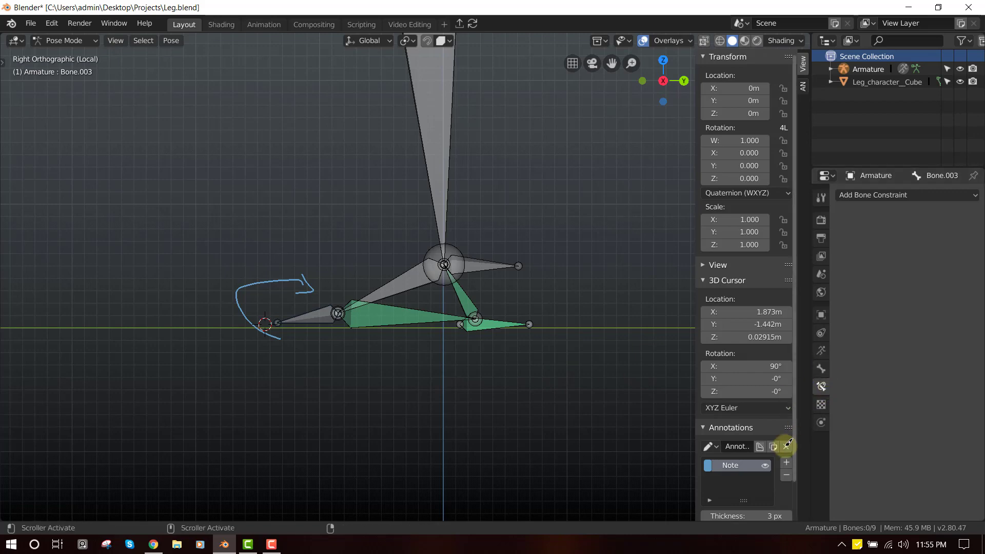
pyautogui.click(787, 472)
# - Recalculate the roll of the toe bone in edit mode, and return to pose mode
pyautogui.press('Tab')
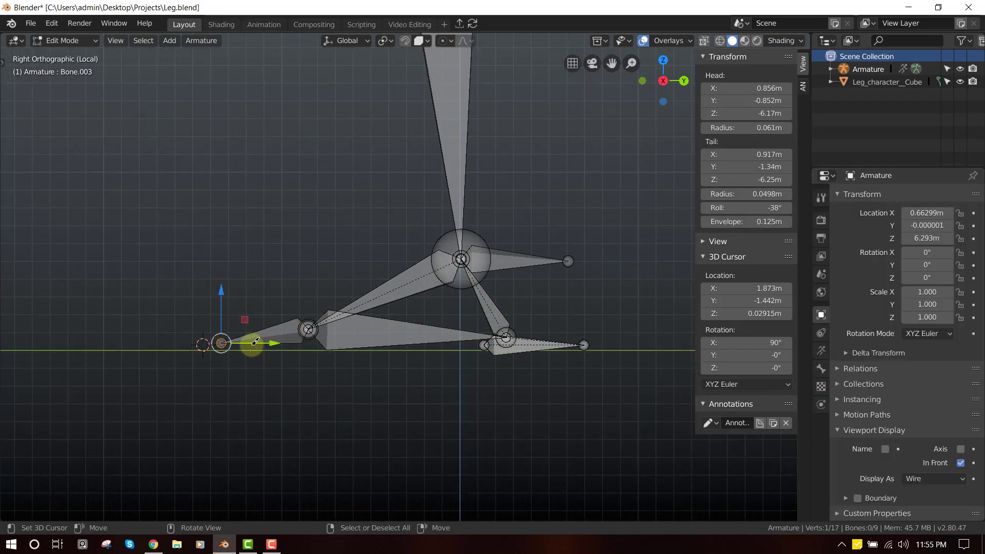
pyautogui.rightClick(335, 303)
pyautogui.click(374, 277)
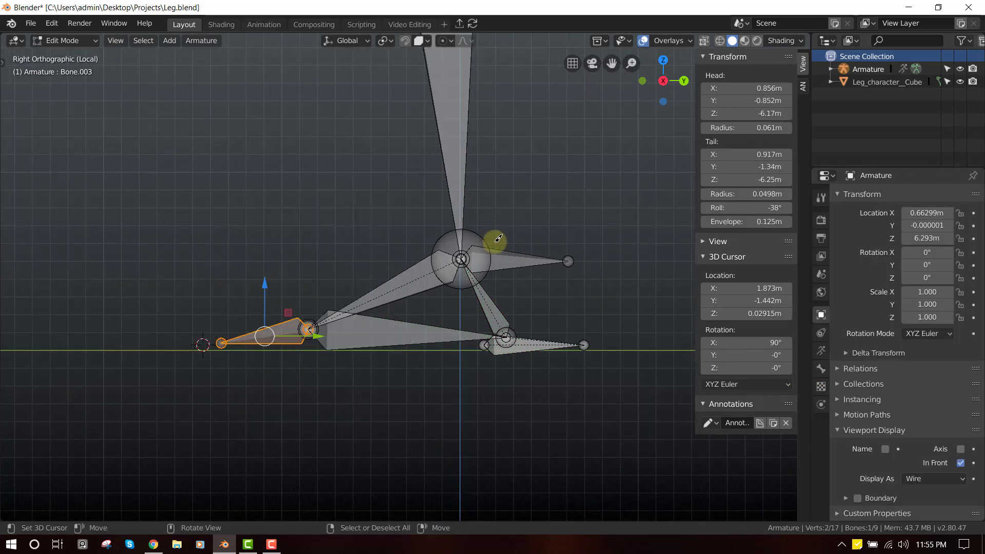
pyautogui.hotkey('shift', 'n')
pyautogui.click(568, 242)
pyautogui.press('Tab')
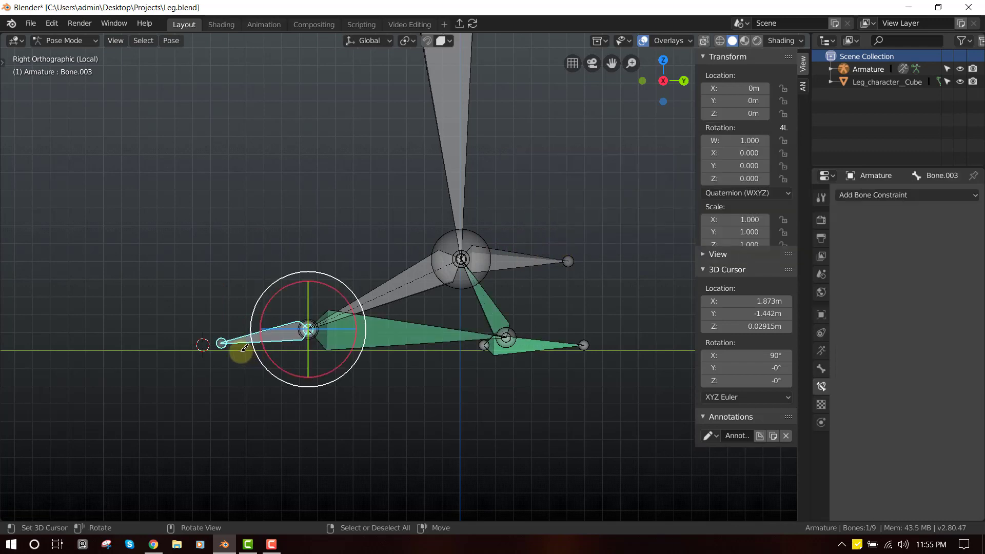
# - Extrude a bone backward from the toe tip along the ground, clear its parent and shorten it to about 0.3 m
pyautogui.press('Tab')
pyautogui.press('e')
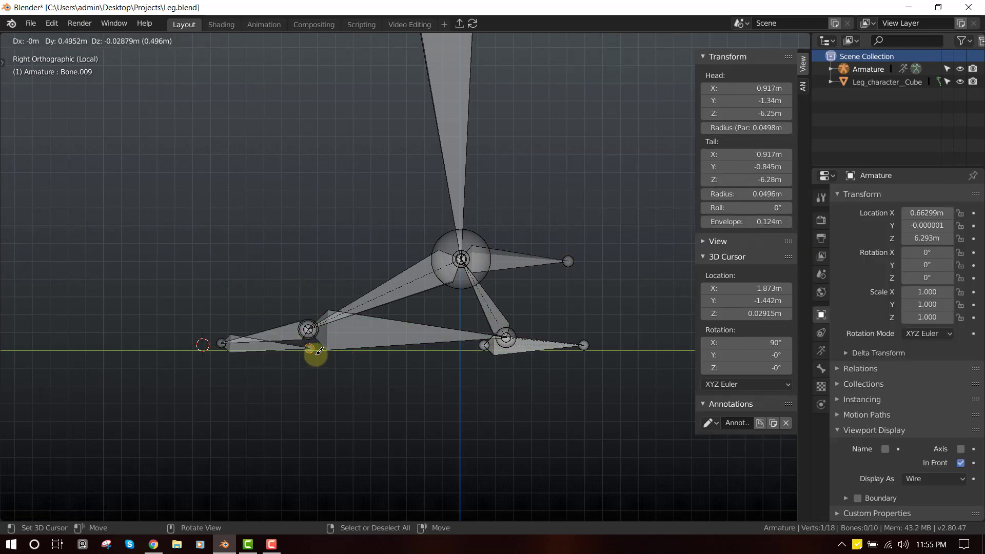
pyautogui.click(318, 350)
pyautogui.click(287, 348)
pyautogui.hotkey('alt', 'p')
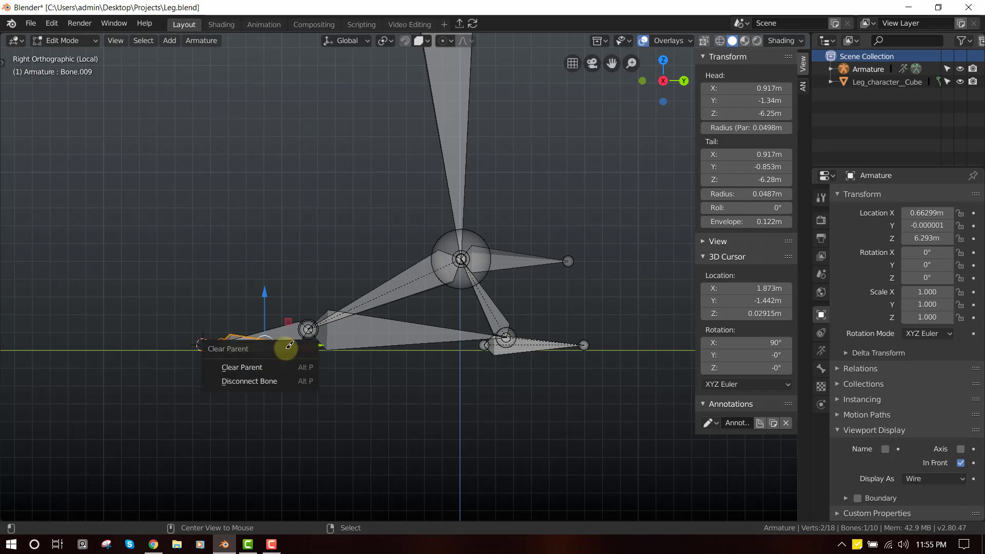
pyautogui.click(283, 362)
pyautogui.rightClick(307, 348)
pyautogui.moveTo(343, 347); pyautogui.dragTo(324, 350)
pyautogui.click(326, 346)
# - Parent the side bone beside the heel to the new toe-tip bone, keeping its offset
pyautogui.moveTo(504, 340)
pyautogui.mouseDown(button='middle')
pyautogui.moveTo(475, 362)
pyautogui.moveTo(503, 343)
pyautogui.mouseUp(button='middle')
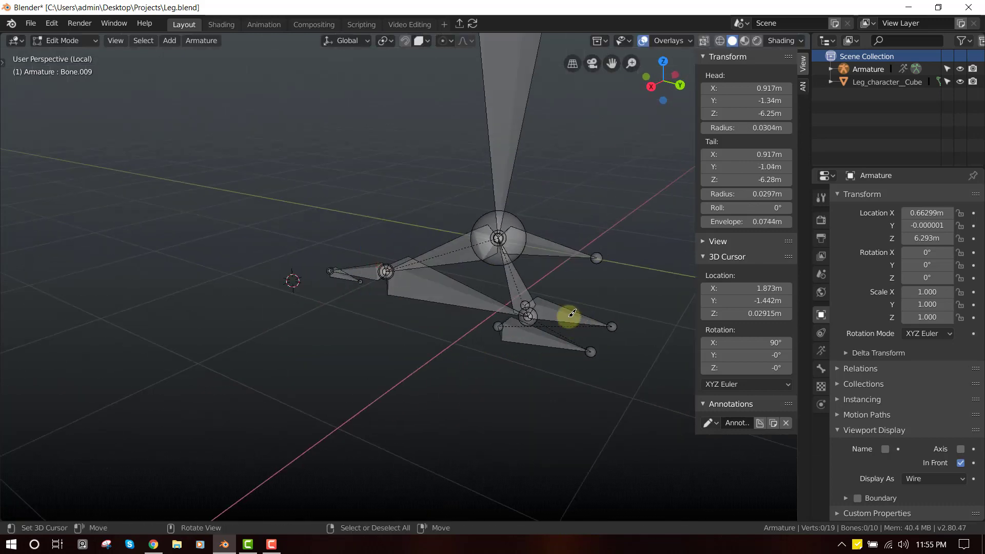
pyautogui.hotkey('ctrl', 'p')
pyautogui.click(348, 279)
pyautogui.press('KP_3')
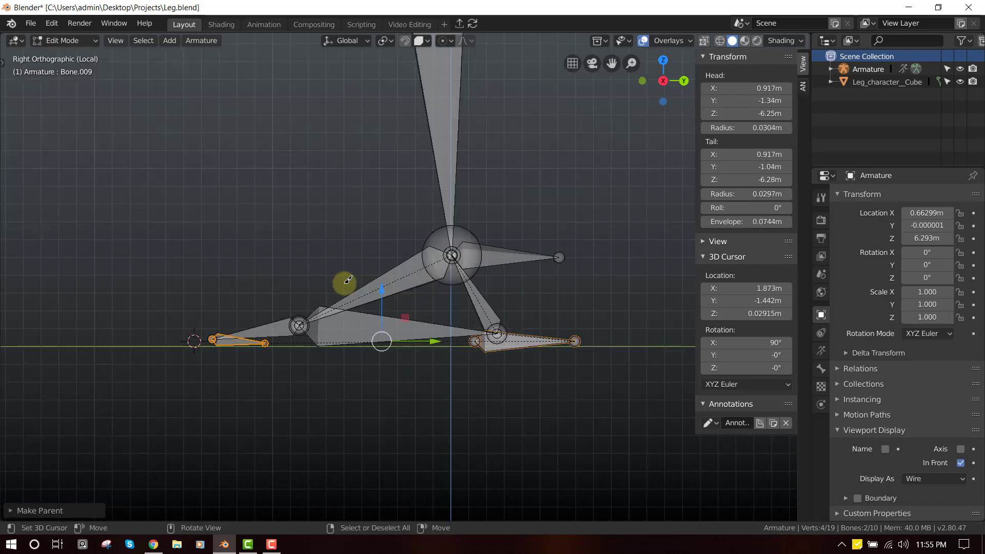
# - Test-rotate the toe-tip bone up and down in pose mode to check the foot's pivot at the toes, cancelling each rotation
pyautogui.hotkey('ctrl', 'Tab')
pyautogui.press('r')
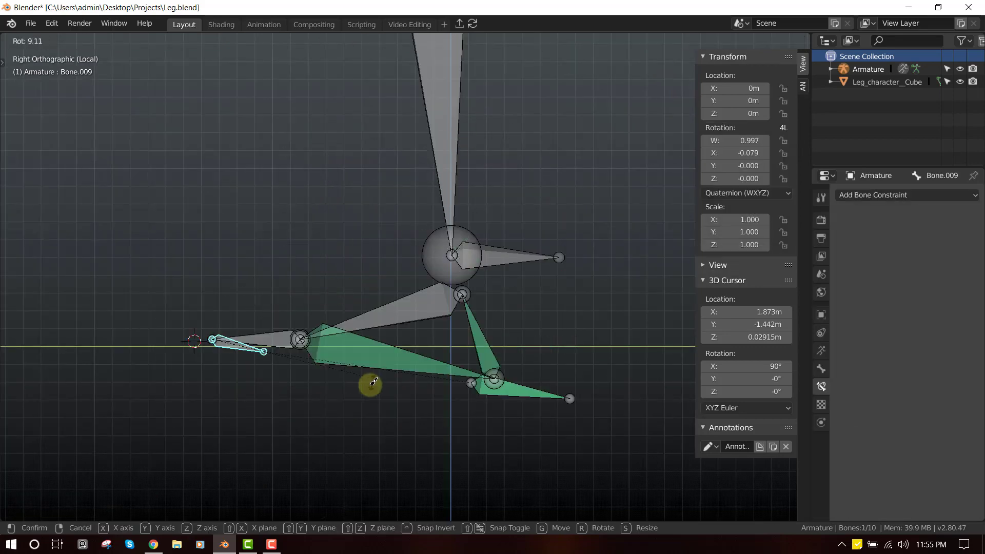
pyautogui.rightClick(360, 342)
pyautogui.press('r')
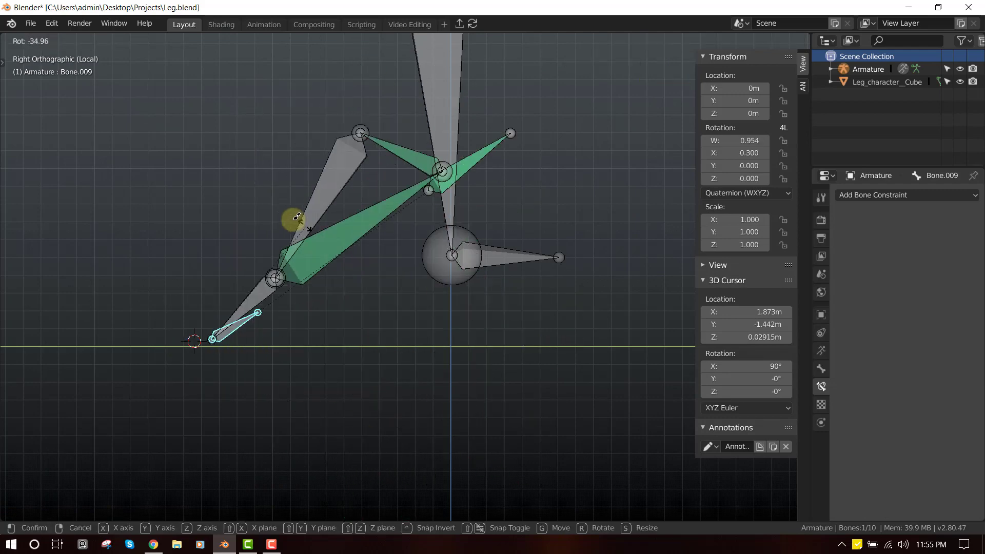
pyautogui.rightClick(369, 351)
pyautogui.press('r')
pyautogui.rightClick(353, 322)
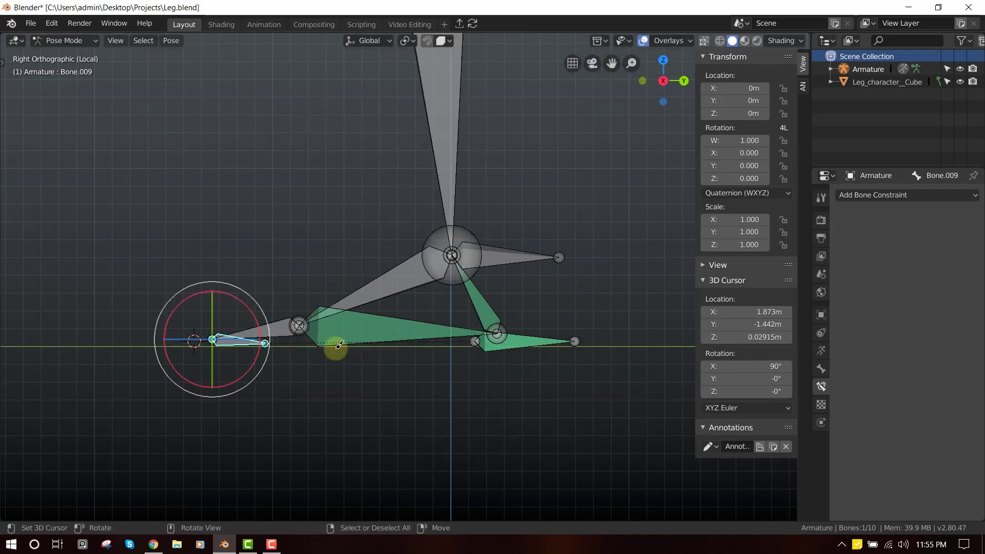
pyautogui.press('r')
pyautogui.rightClick(345, 308)
pyautogui.moveTo(400, 325); pyautogui.dragTo(715, 277, button='middle')
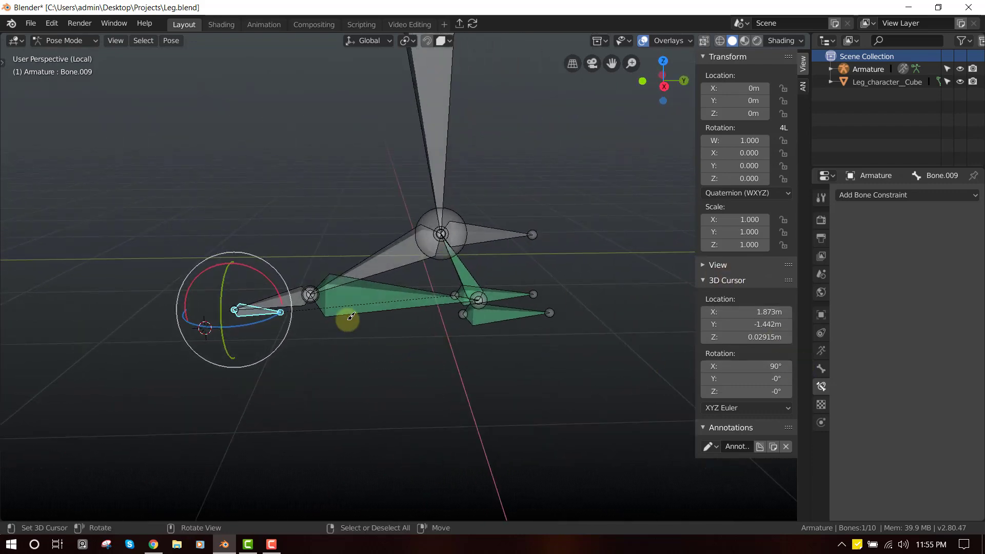
# - Duplicate the toe-tip bone in edit mode, scale the copy to about 1.03 m long and place it below the foot
pyautogui.press('KP_3')
pyautogui.scroll(-1, 340, 332)
pyautogui.keyDown('shift'); pyautogui.moveTo(318, 355); pyautogui.dragTo(304, 305, button='middle'); pyautogui.keyUp('shift')
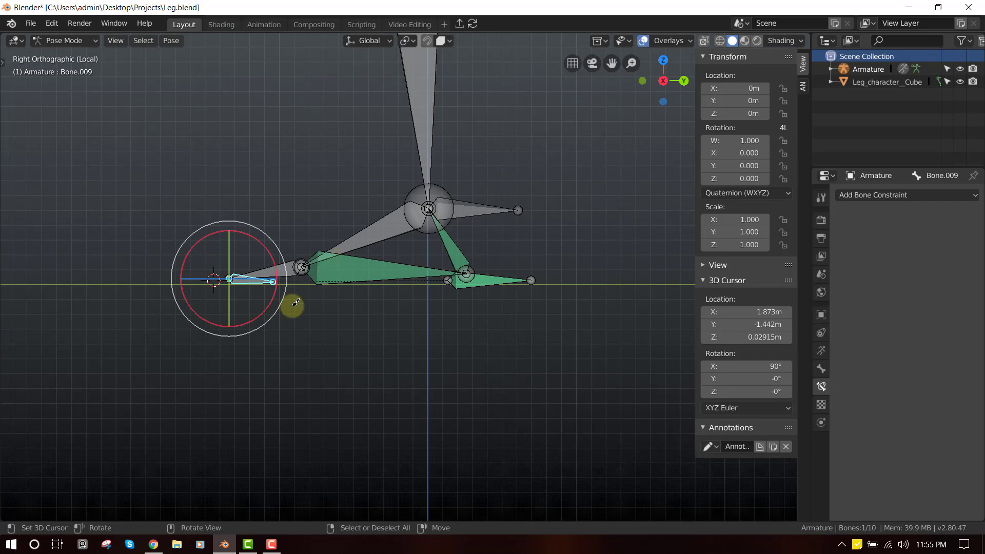
pyautogui.press('Tab')
pyautogui.rightClick(252, 279)
pyautogui.hotkey('shift', 'd')
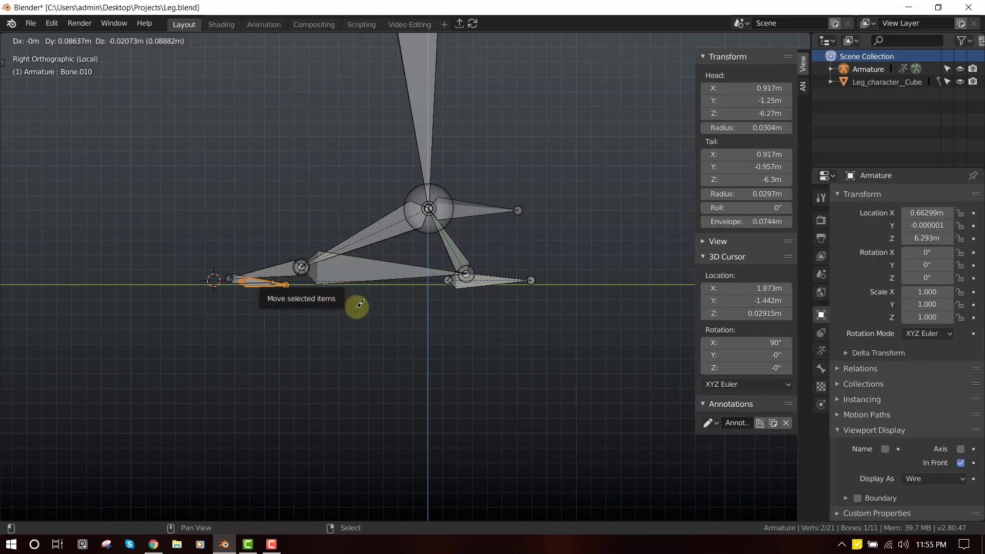
pyautogui.click(390, 311)
pyautogui.press('s')
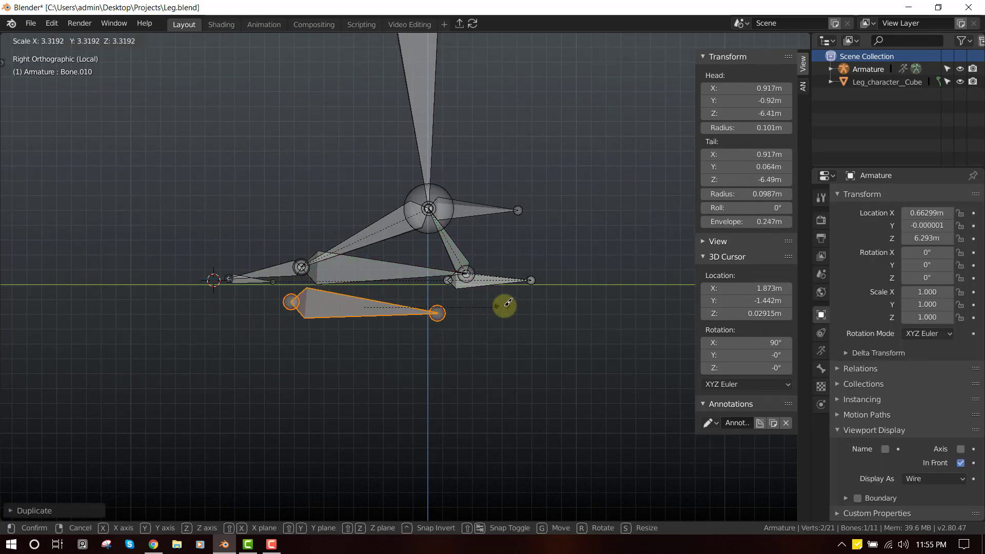
pyautogui.click(515, 308)
pyautogui.press('g')
pyautogui.press('r')
pyautogui.click(306, 272)
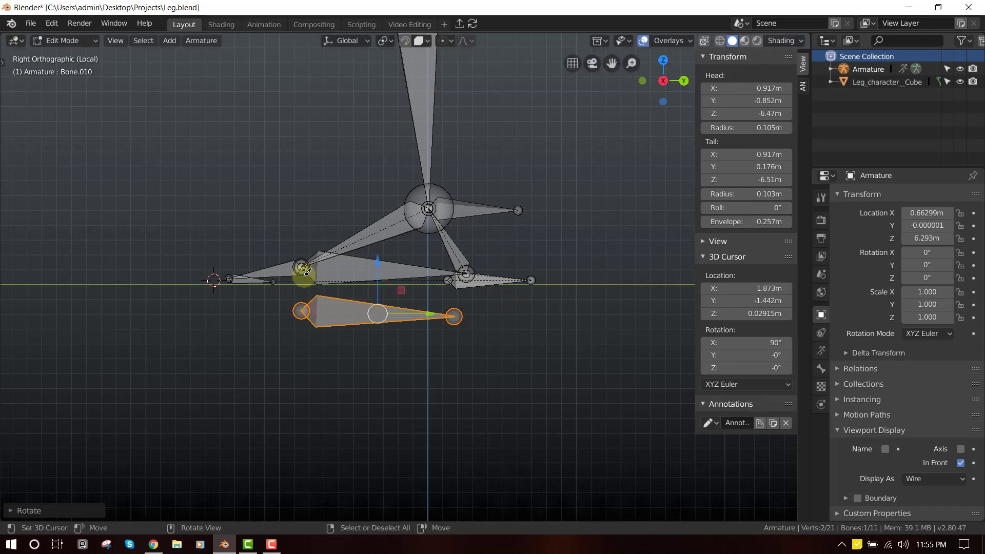
# - Parent the toe-tip bone and the ankle control bone to the large bone below the foot with Keep Offset
pyautogui.rightClick(253, 279)
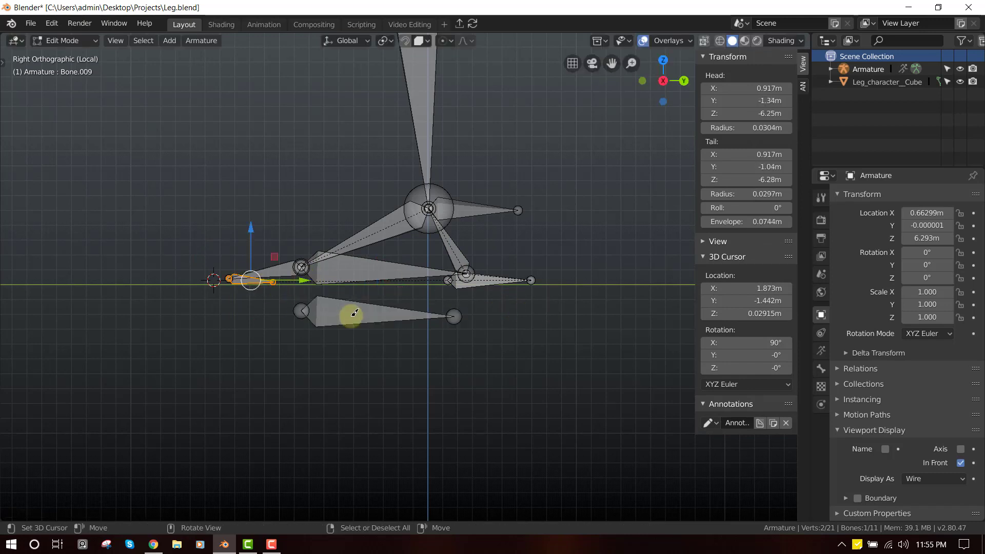
pyautogui.keyDown('shift'); pyautogui.rightClick(485, 205); pyautogui.keyUp('shift')
pyautogui.moveTo(472, 243); pyautogui.dragTo(431, 297, button='middle')
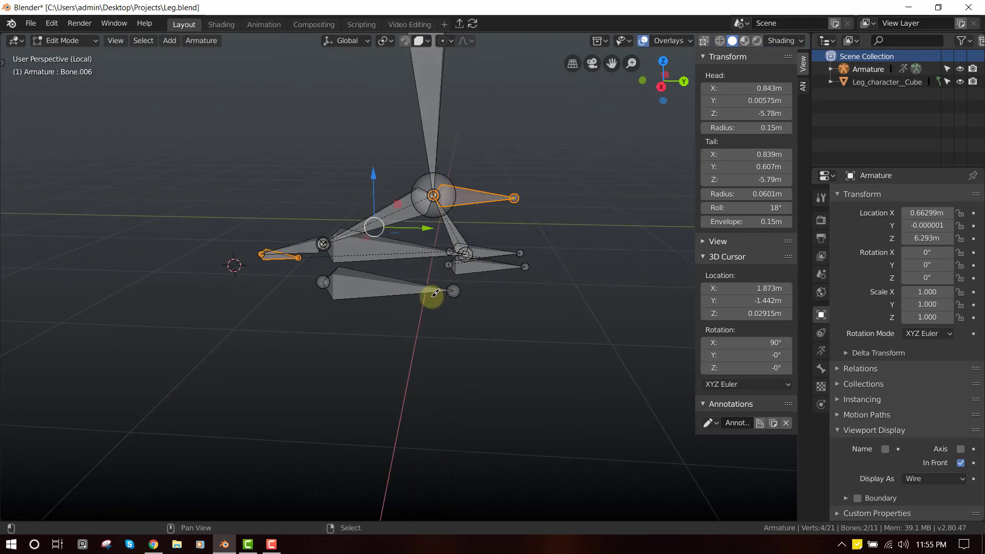
pyautogui.keyDown('shift'); pyautogui.rightClick(435, 293); pyautogui.keyUp('shift')
pyautogui.hotkey('ctrl', 'p')
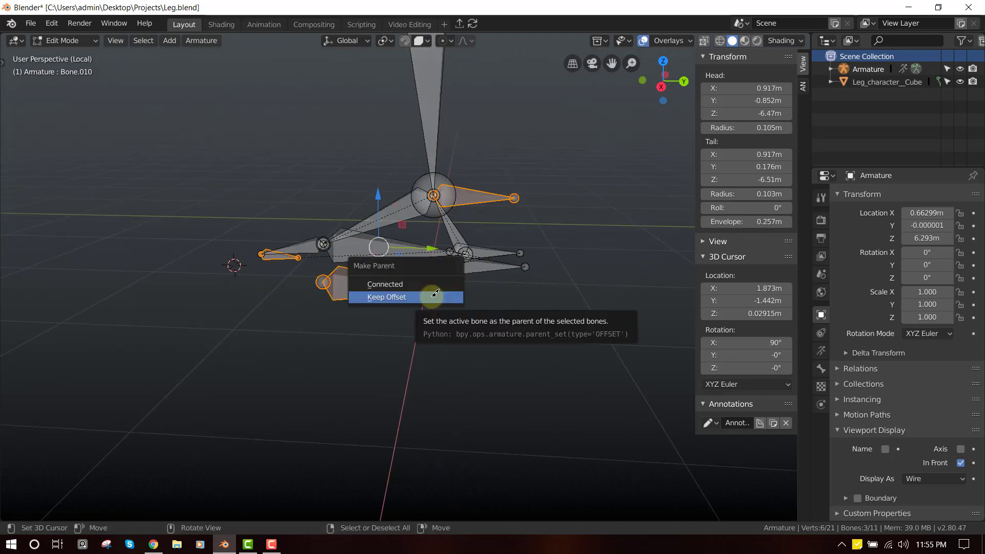
pyautogui.click(435, 293)
pyautogui.press('KP_3')
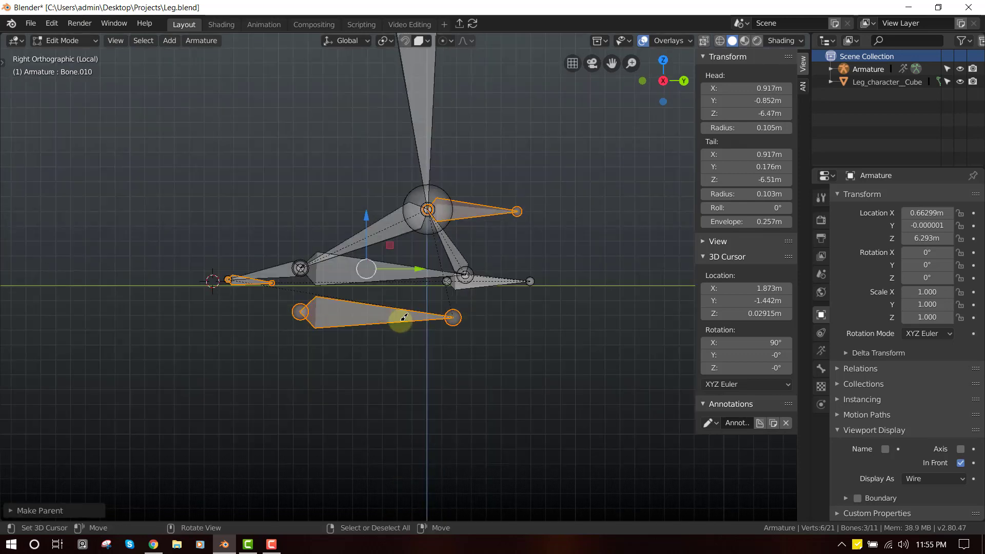
# - Test-move the large bone below the foot in pose mode to check that the foot rig follows, cancelling each move
pyautogui.hotkey('ctrl', 'Tab')
pyautogui.click(424, 317)
pyautogui.press('g')
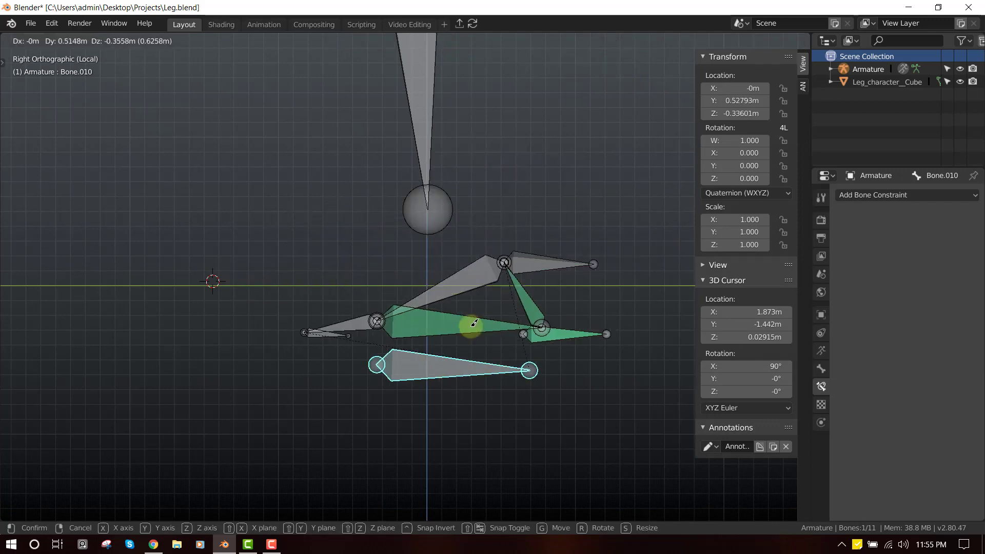
pyautogui.press('Escape')
pyautogui.press('g')
pyautogui.press('Escape')
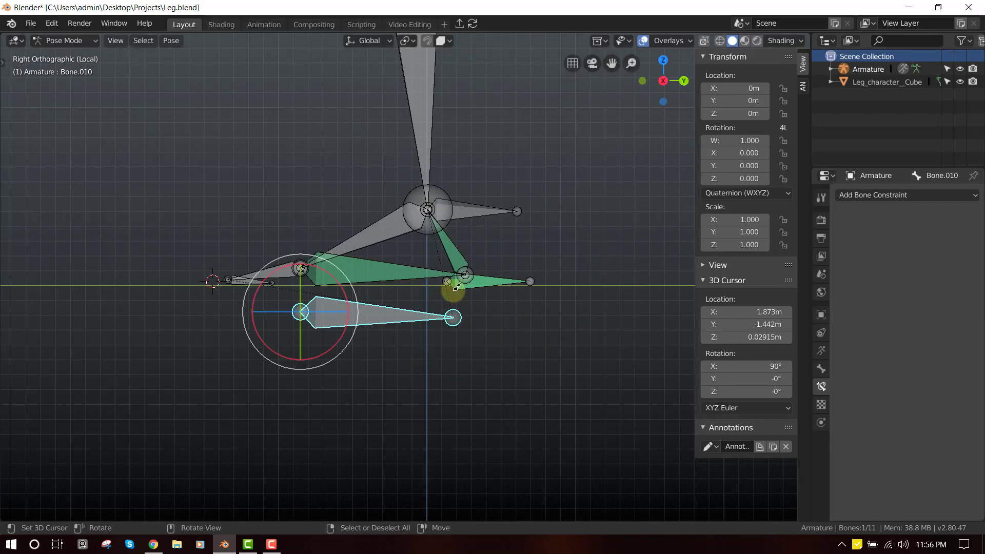
pyautogui.rightClick(416, 245)
pyautogui.moveTo(423, 242); pyautogui.dragTo(478, 268, button='middle')
pyautogui.press('KP_3')
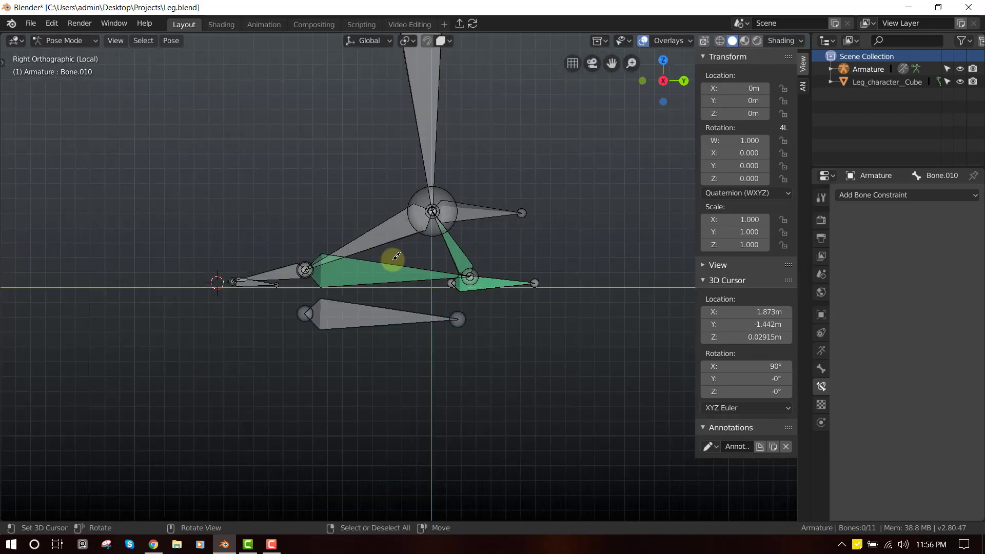
# - Save the blend file, and select the foot bone between the ankle and the ball of the foot
pyautogui.hotkey('ctrl', 's')
pyautogui.keyDown('shift'); pyautogui.moveTo(423, 246); pyautogui.dragTo(426, 316, button='middle'); pyautogui.keyUp('shift')
pyautogui.rightClick(398, 305)
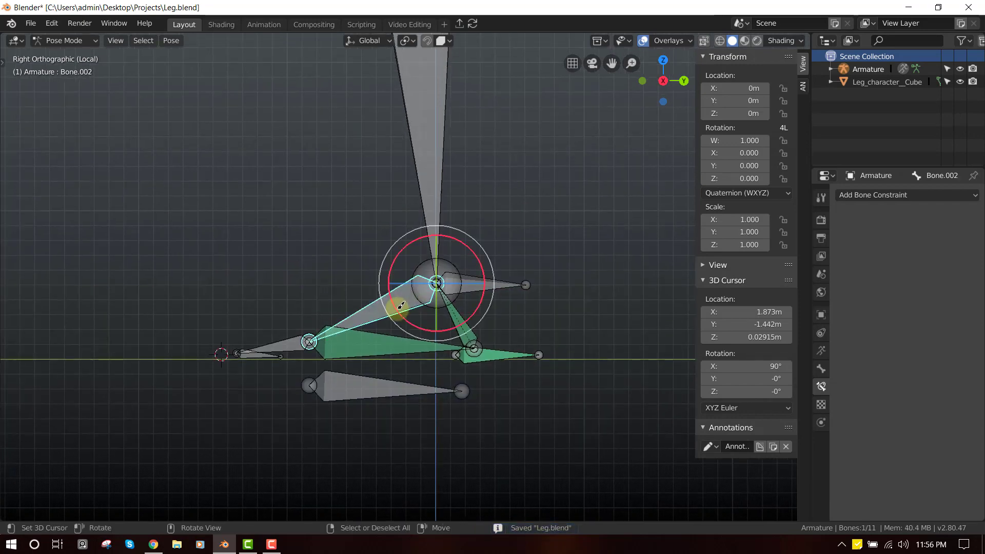
pyautogui.scroll(-1, 401, 262)
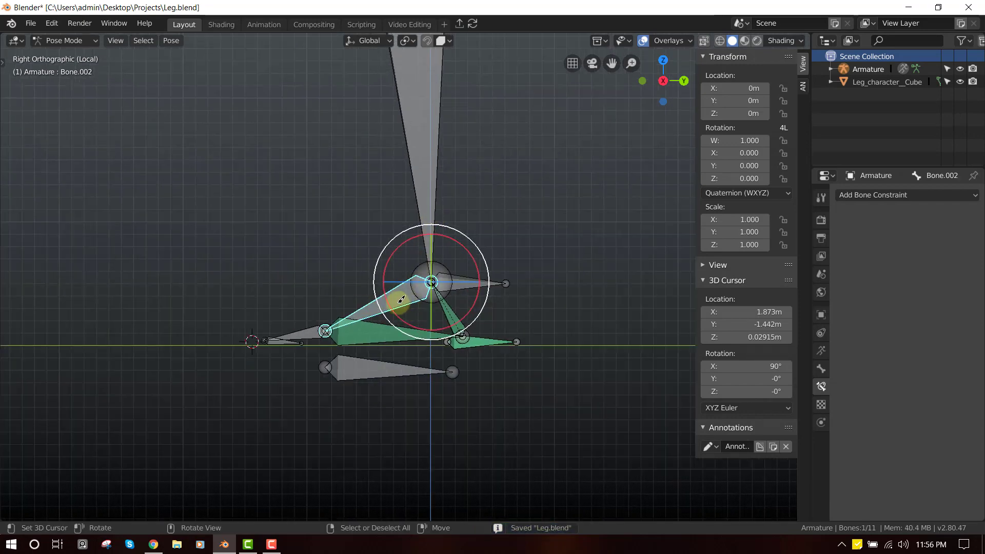
# - Add an IK constraint to the shin bone targeting the foot bone, with a chain length of 2, and switch to edit mode
pyautogui.keyDown('shift'); pyautogui.click(436, 170); pyautogui.keyUp('shift')
pyautogui.hotkey('shift', 'i')
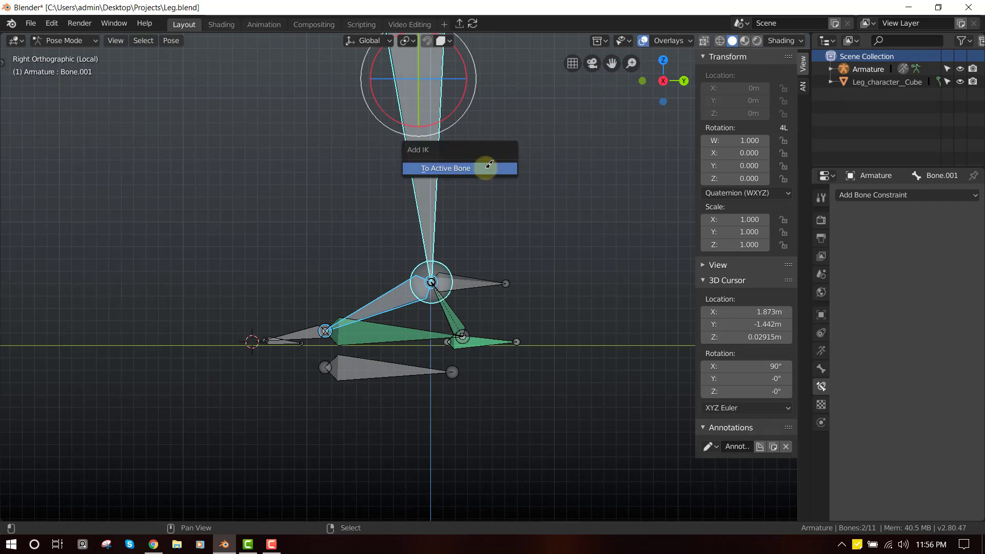
pyautogui.click(489, 165)
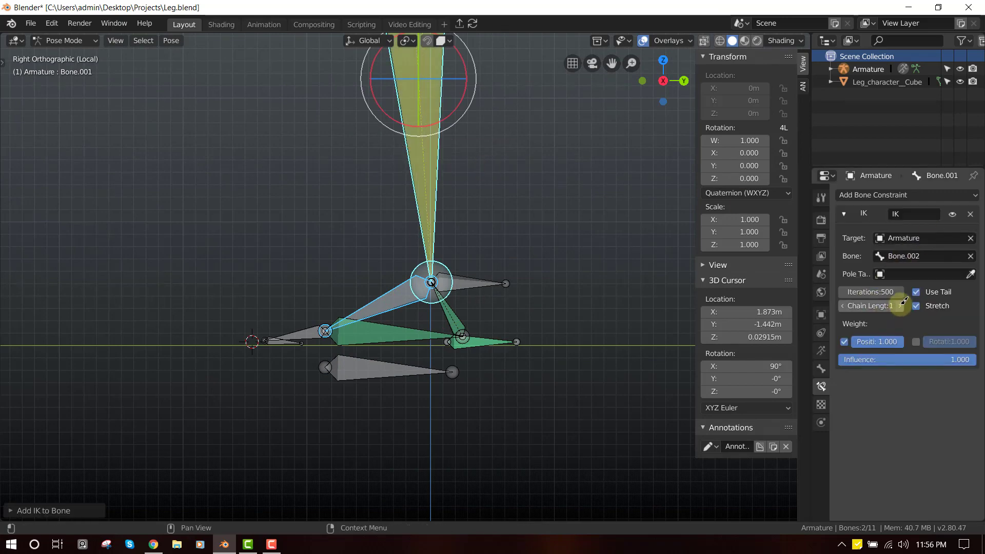
pyautogui.scroll(-5, 485, 279)
pyautogui.keyDown('shift'); pyautogui.moveTo(446, 187); pyautogui.dragTo(489, 333, button='middle'); pyautogui.keyUp('shift')
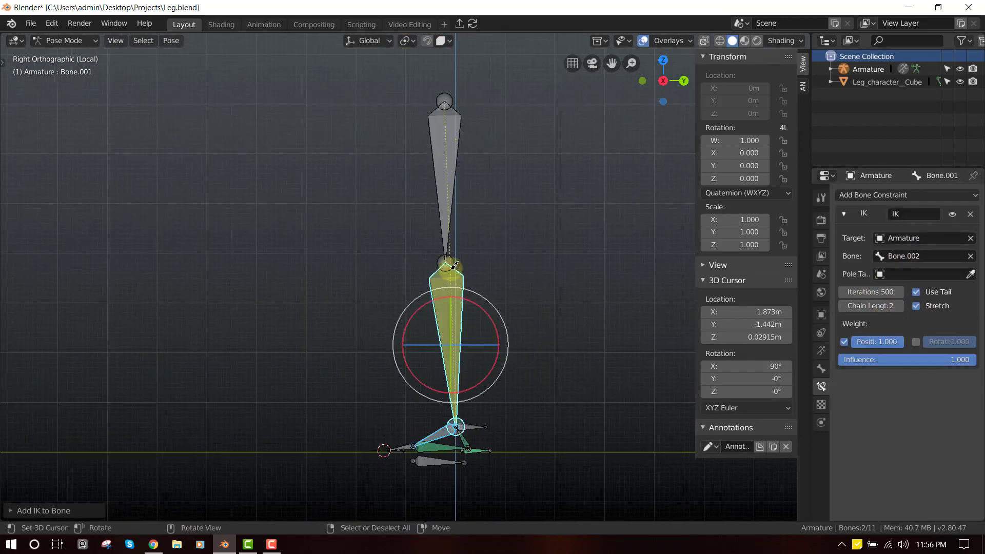
pyautogui.press('Tab')
pyautogui.rightClick(448, 260)
pyautogui.press('e')
pyautogui.rightClick(529, 274)
pyautogui.hotkey('ctrl', 'z')
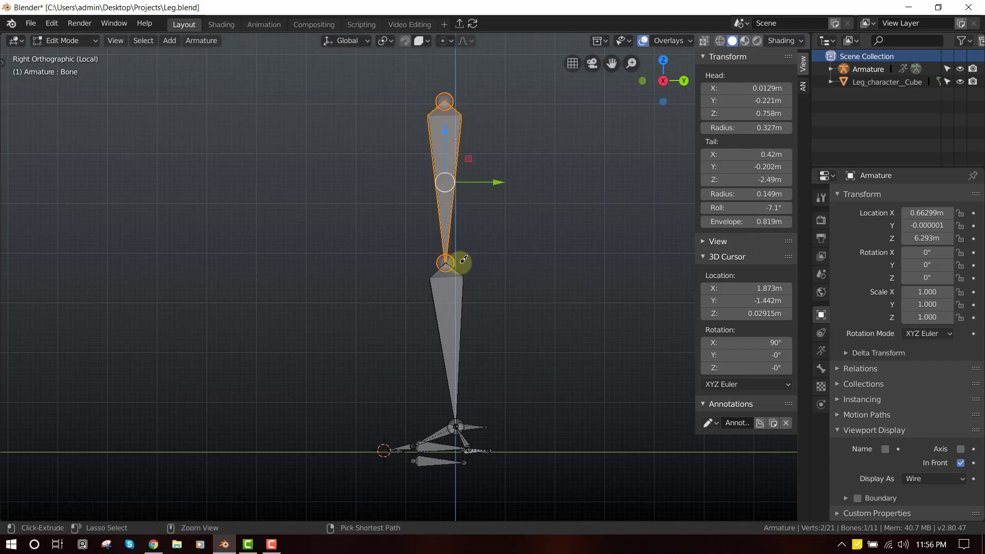
# - Extrude a new bone about 0.66 m long from the knee joint, pointing forward along the Y axis
pyautogui.rightClick(463, 265)
pyautogui.click(446, 262)
pyautogui.press('e')
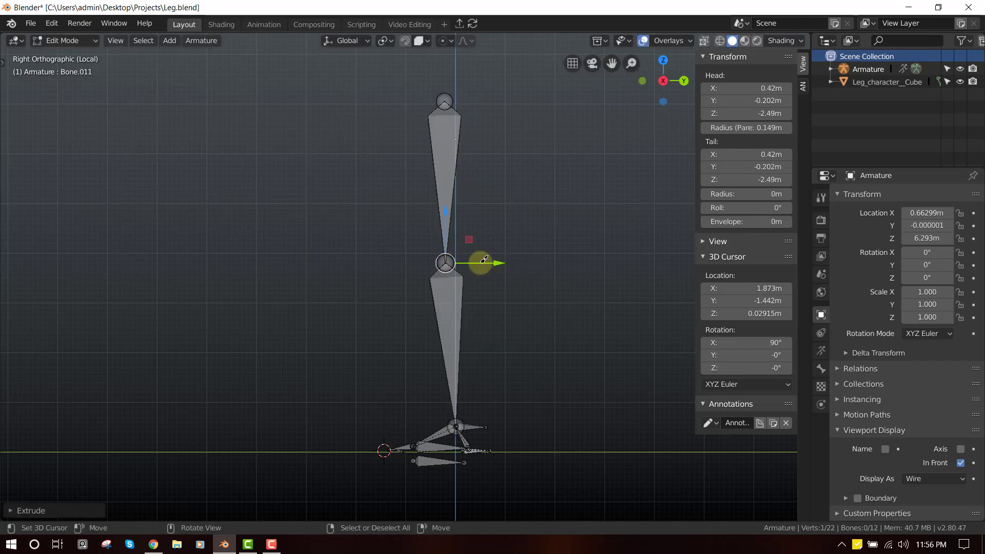
pyautogui.press('y')
pyautogui.click(422, 261)
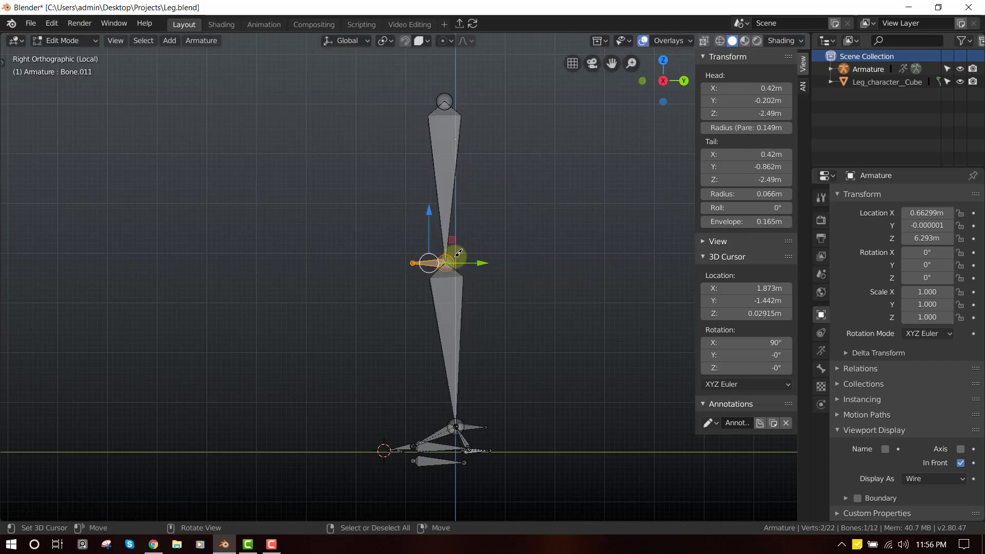
# - Clear the new knee bone's parent and move it forward along the Y axis, well in front of the knee
pyautogui.hotkey('alt', 'p')
pyautogui.click(455, 272)
pyautogui.press('g')
pyautogui.press('y')
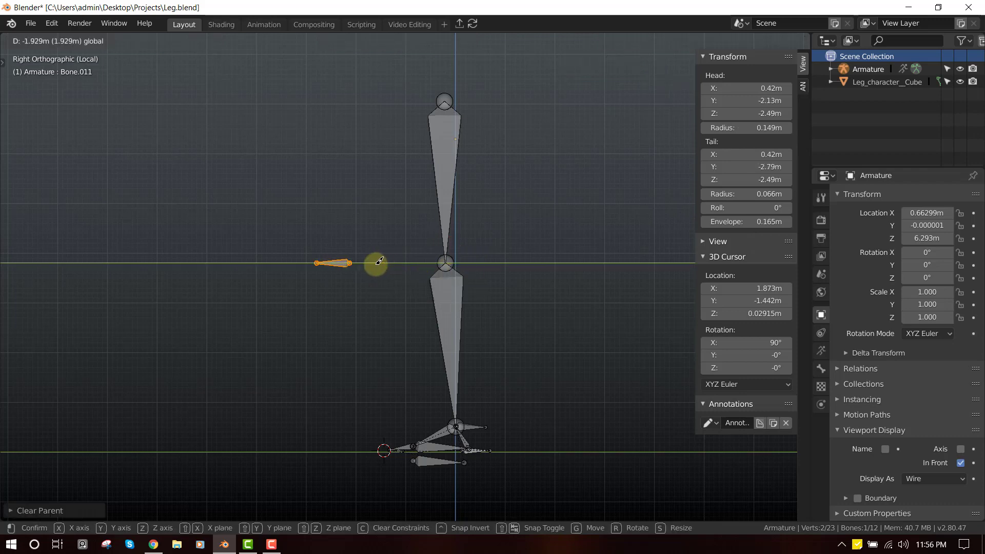
pyautogui.click(351, 264)
# - In pose mode, add an IK constraint with a chain length of 1 to the thigh bone, targeting the bone in front of the knee
pyautogui.hotkey('ctrl', 'Tab')
pyautogui.click(459, 200)
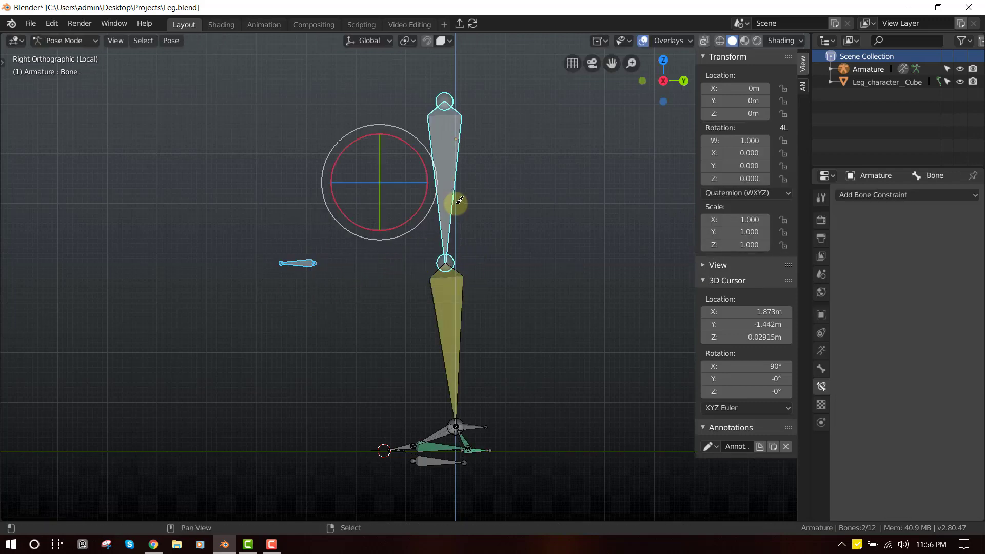
pyautogui.hotkey('shift', 'i')
pyautogui.click(526, 239)
pyautogui.click(899, 306)
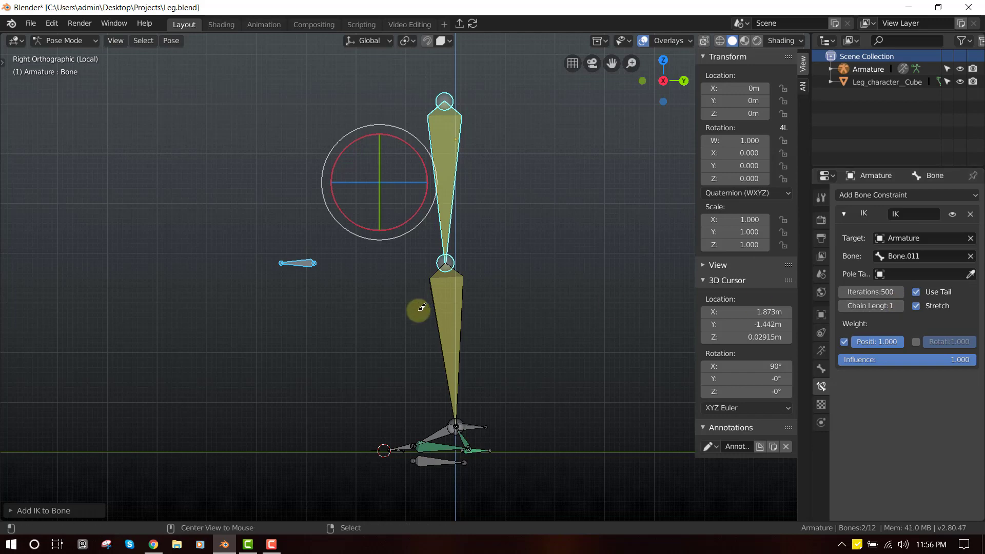
# - Test-move the master foot bone in the side view to check how the knee bends, cancelling the move
pyautogui.click(418, 309)
pyautogui.moveTo(487, 349)
pyautogui.mouseDown(button='middle')
pyautogui.moveTo(574, 352)
pyautogui.moveTo(490, 354)
pyautogui.mouseUp(button='middle')
pyautogui.press('KP_1')
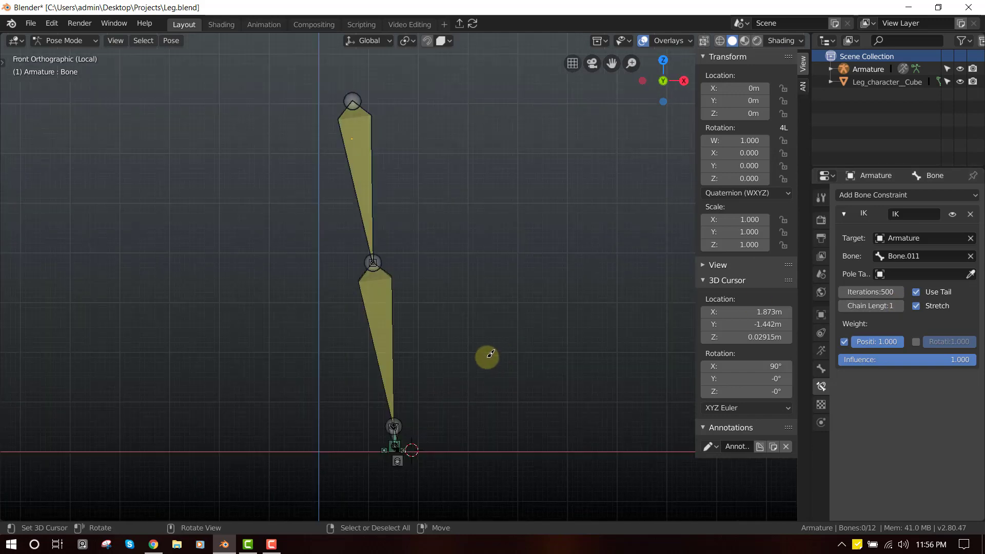
pyautogui.press('KP_3')
pyautogui.rightClick(458, 463)
pyautogui.press('g')
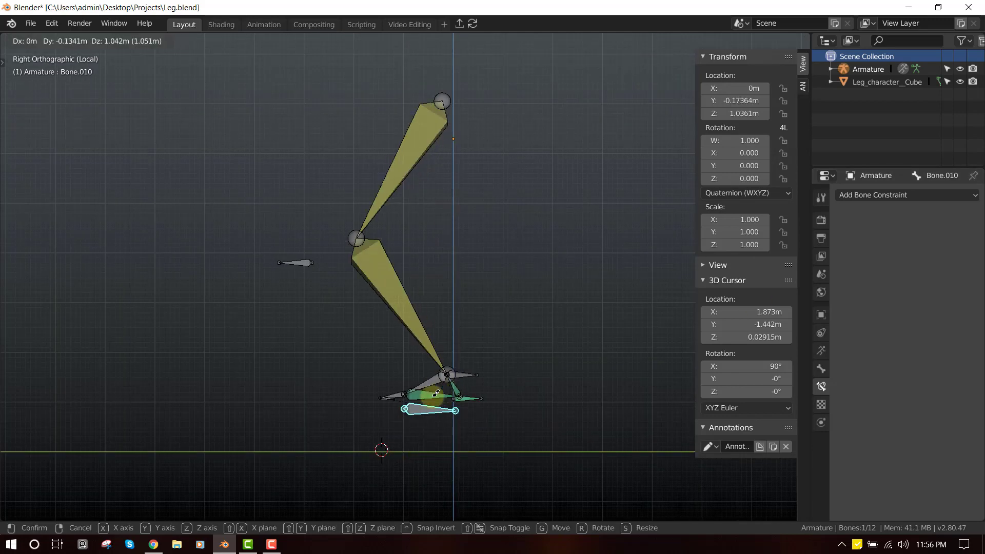
pyautogui.rightClick(461, 411)
pyautogui.hotkey('alt', 'a')
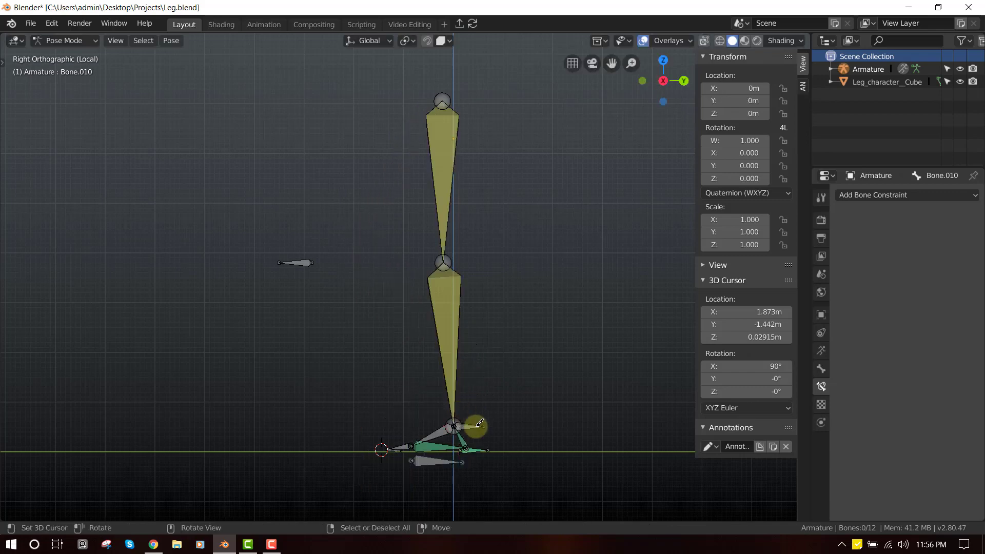
# - Test-rotate the ankle control bone in the side and front views to check the foot roll, cancelling each rotation
pyautogui.scroll(2, 466, 420)
pyautogui.keyDown('shift'); pyautogui.moveTo(466, 421); pyautogui.dragTo(471, 313, button='middle'); pyautogui.keyUp('shift')
pyautogui.click(493, 322)
pyautogui.press('r')
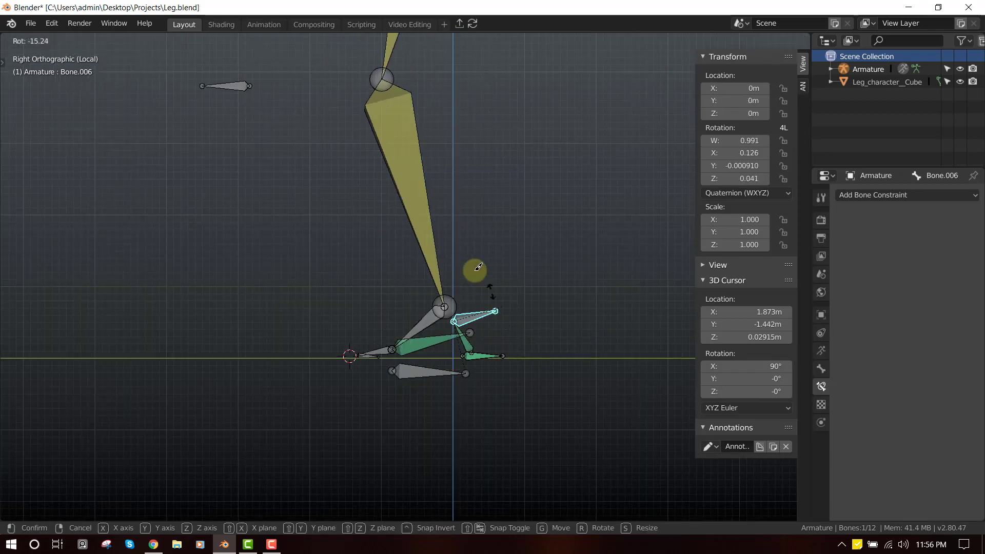
pyautogui.rightClick(506, 310)
pyautogui.press('KP_1')
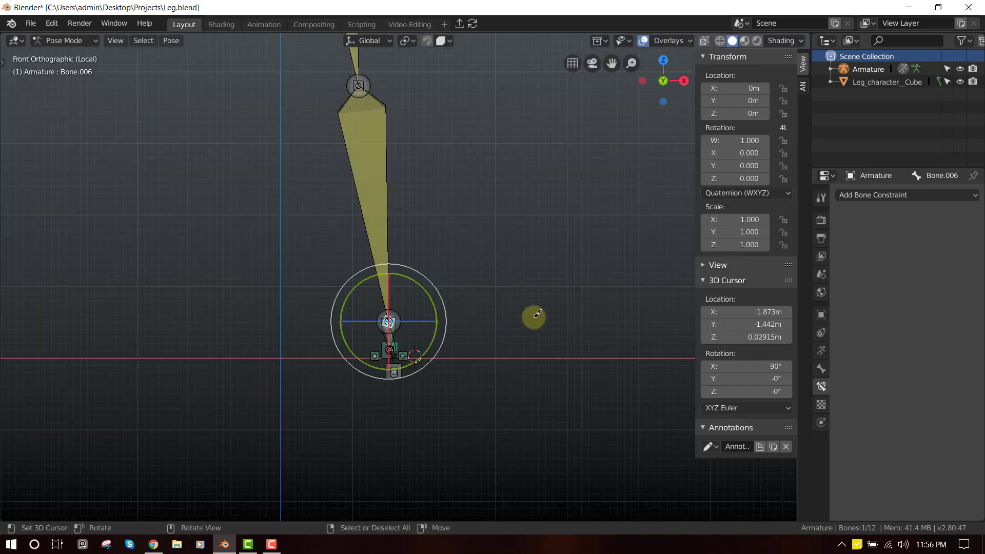
pyautogui.scroll(3, 533, 316)
pyautogui.press('t')
pyautogui.press('r')
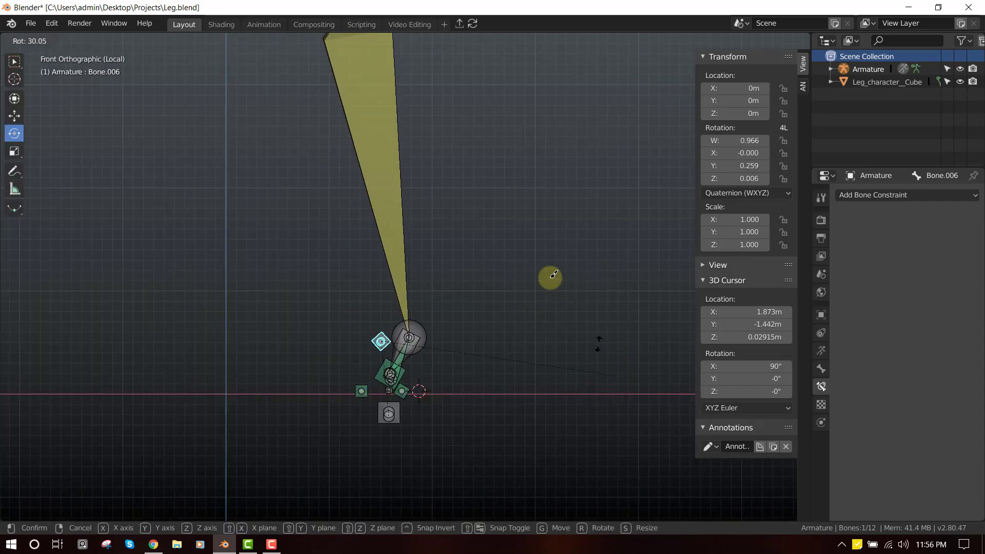
pyautogui.rightClick(505, 267)
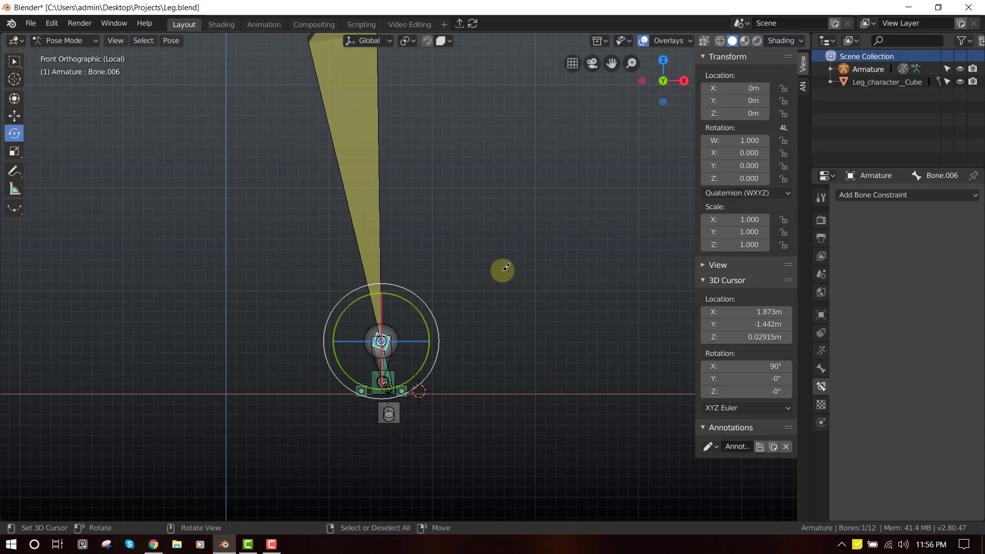
# - Look over the foot bones and exit local view so the leg mesh is shown with the armature
pyautogui.moveTo(505, 267); pyautogui.dragTo(490, 245, button='middle')
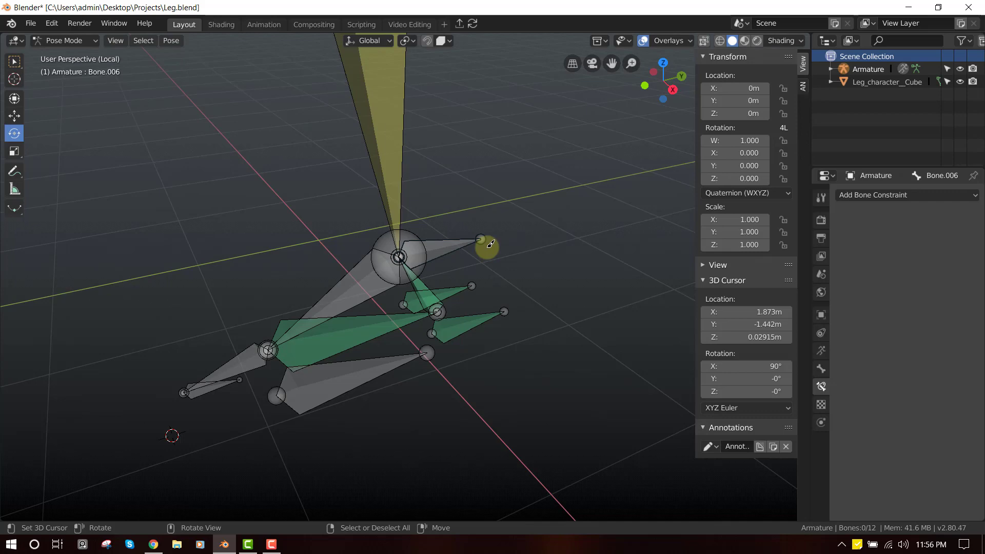
pyautogui.press('KP_3')
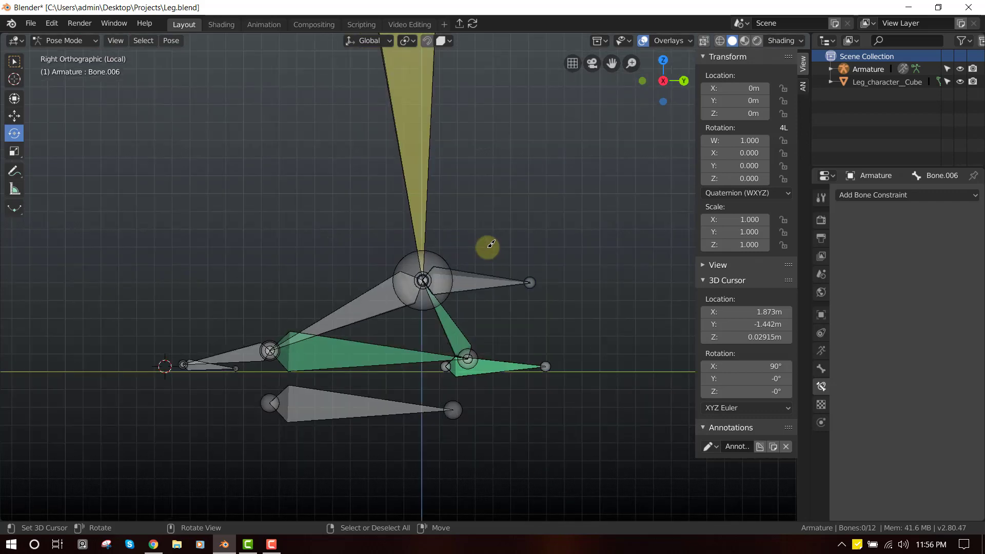
pyautogui.keyDown('shift'); pyautogui.moveTo(470, 280); pyautogui.dragTo(469, 199, button='middle'); pyautogui.keyUp('shift')
pyautogui.scroll(-1, 470, 199)
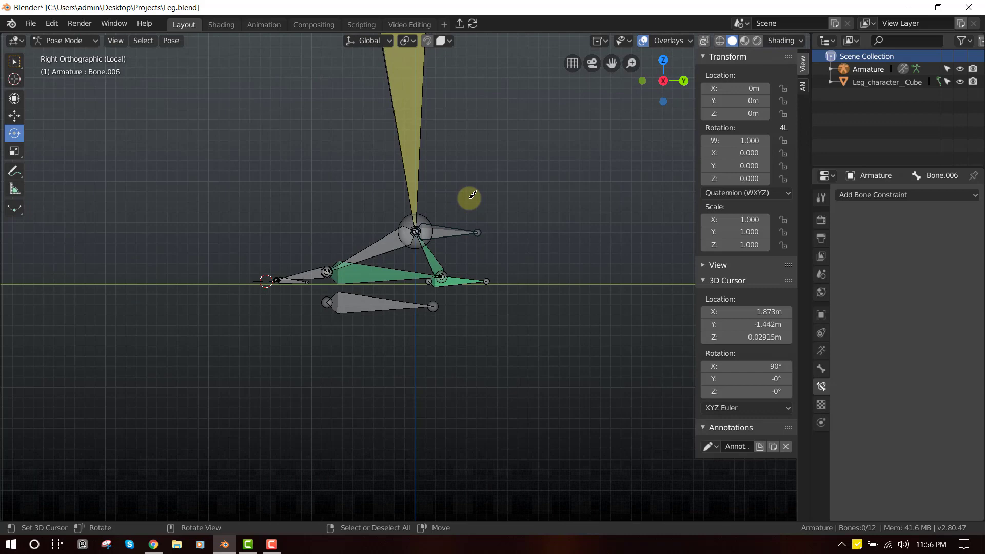
pyautogui.scroll(1, 471, 218)
pyautogui.press('KP_Divide')
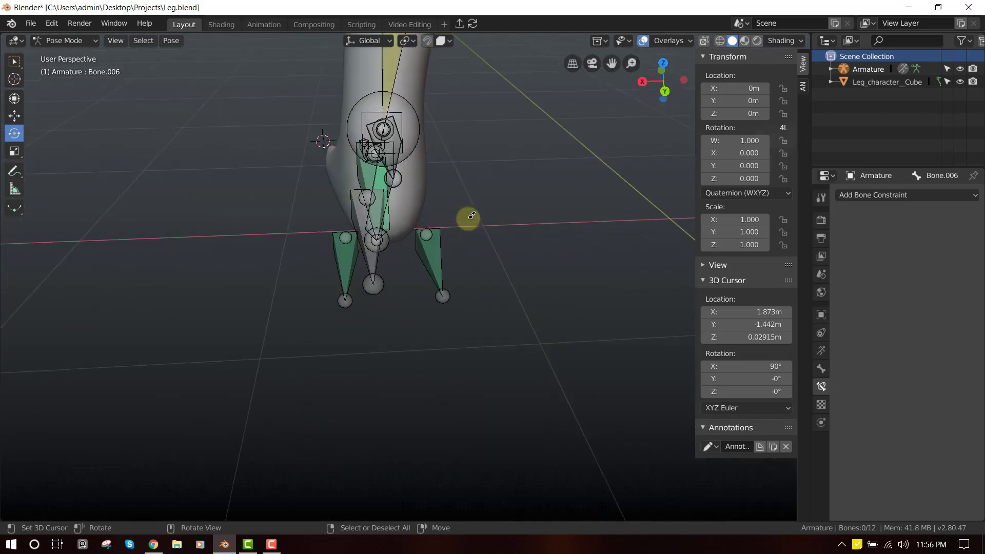
# - Disable Deform in the bone properties for both side bones at the heel and the ankle control bone
pyautogui.scroll(-3, 468, 216)
pyautogui.press('KP_3')
pyautogui.scroll(3, 428, 265)
pyautogui.moveTo(424, 272)
pyautogui.mouseDown(button='middle')
pyautogui.moveTo(407, 304)
pyautogui.moveTo(427, 282)
pyautogui.mouseUp(button='middle')
pyautogui.click(429, 281)
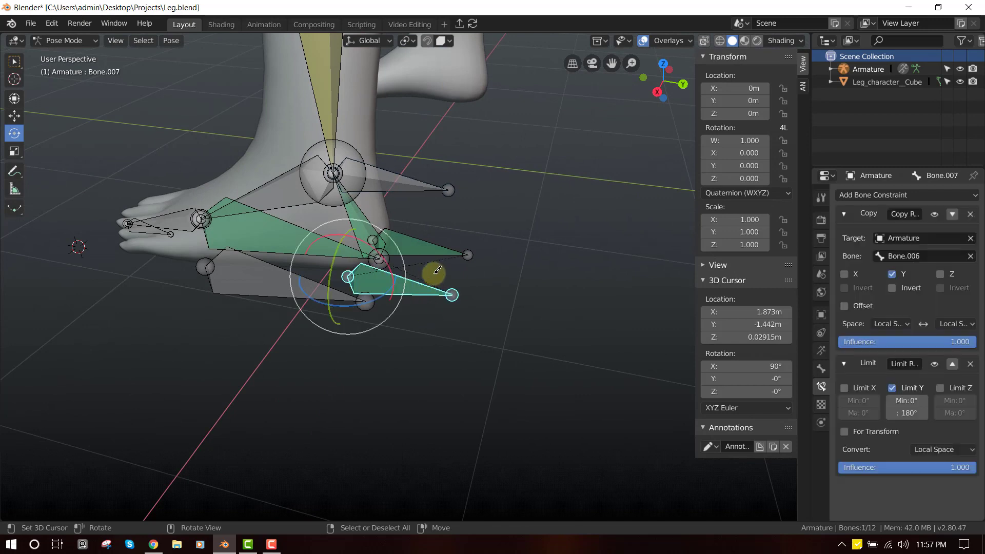
pyautogui.click(820, 369)
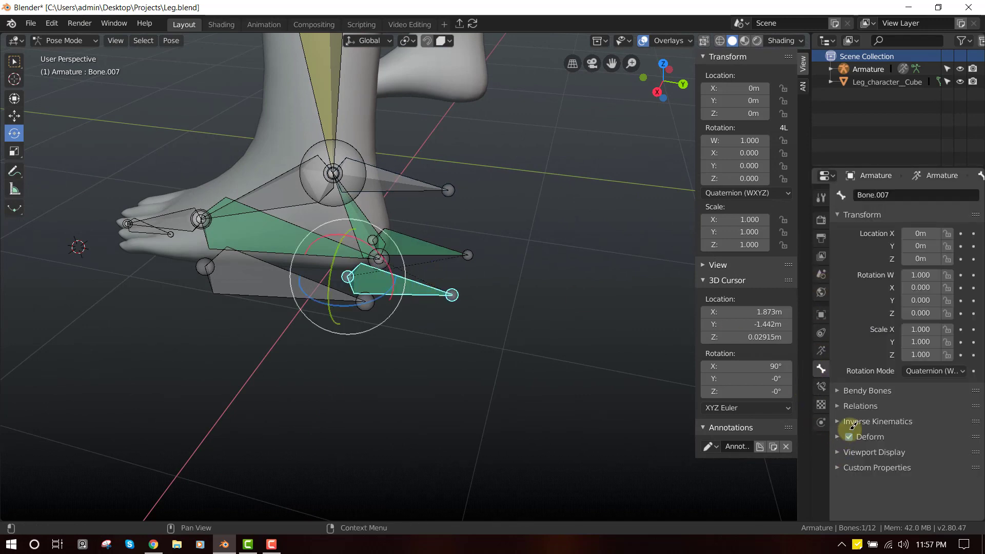
pyautogui.click(442, 255)
pyautogui.click(848, 437)
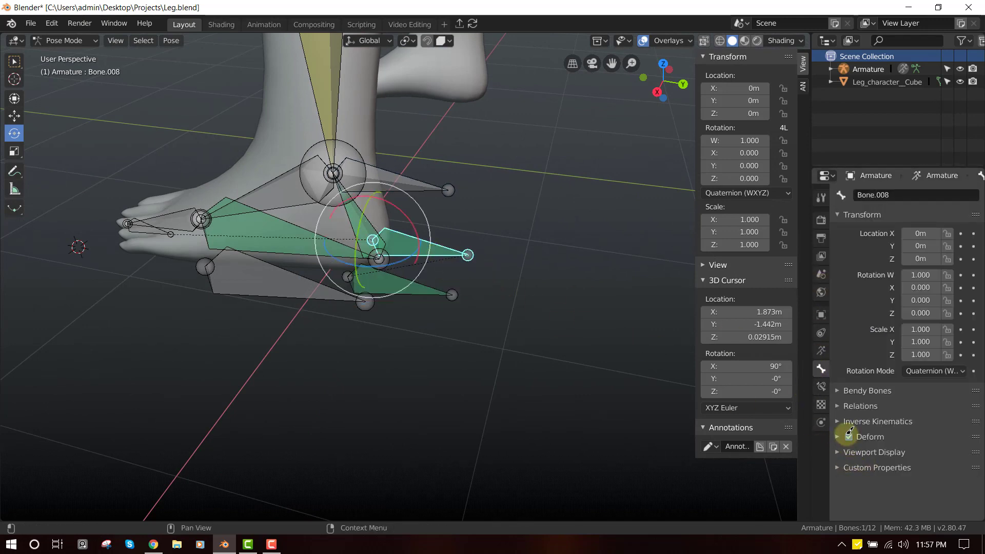
pyautogui.click(380, 167)
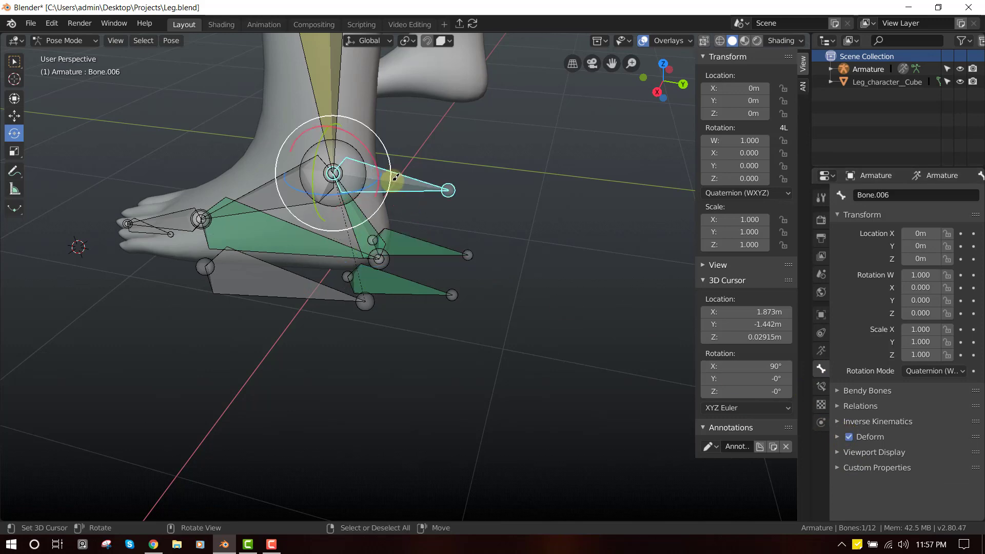
pyautogui.click(849, 437)
# - Examine the toe, foot and shin bones that are meant to deform the leg mesh
pyautogui.moveTo(308, 228)
pyautogui.mouseDown(button='middle')
pyautogui.moveTo(329, 220)
pyautogui.moveTo(228, 218)
pyautogui.moveTo(300, 241)
pyautogui.mouseUp(button='middle')
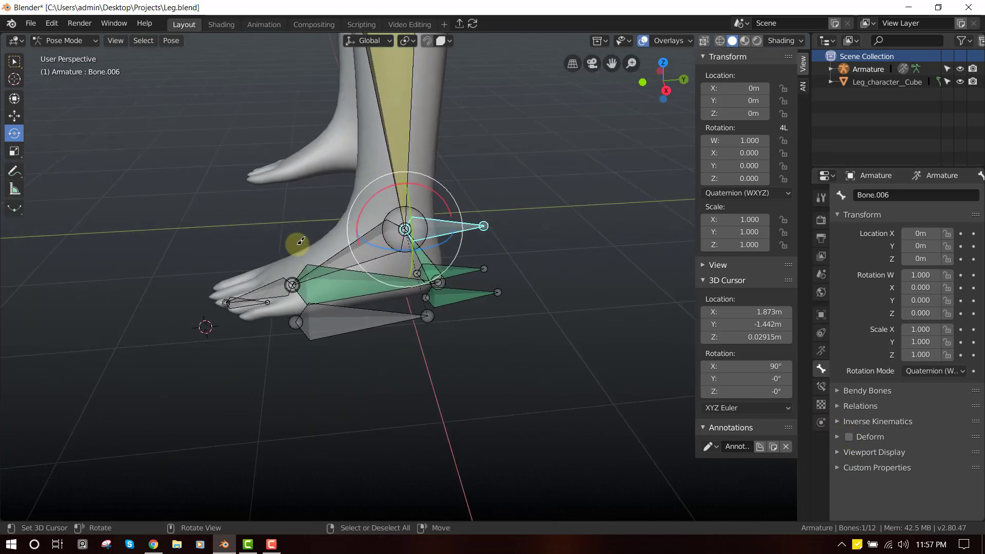
pyautogui.scroll(2, 301, 241)
pyautogui.click(223, 288)
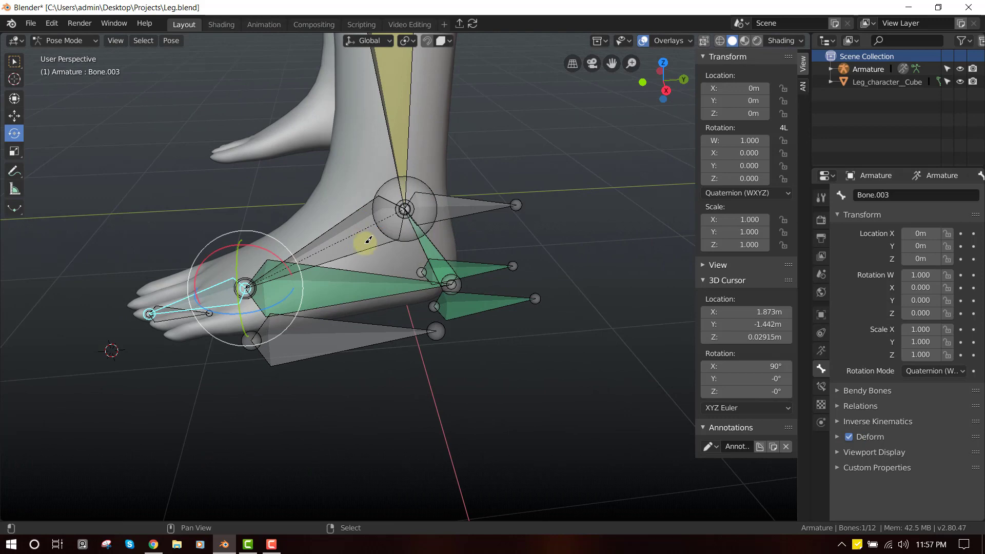
pyautogui.keyDown('shift'); pyautogui.click(379, 238); pyautogui.keyUp('shift')
pyautogui.keyDown('shift'); pyautogui.rightClick(389, 137); pyautogui.keyUp('shift')
pyautogui.scroll(-8, 397, 148)
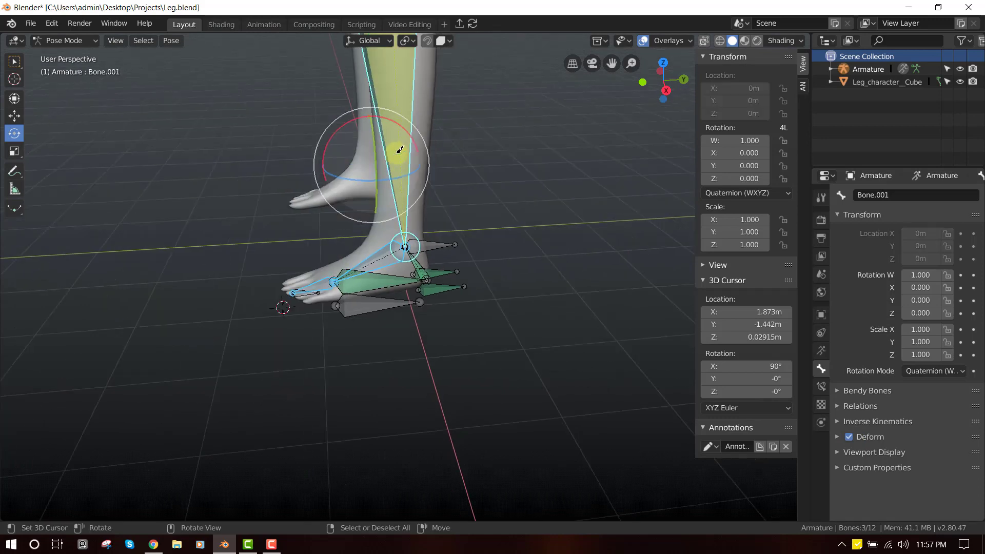
pyautogui.scroll(2, 417, 116)
pyautogui.keyDown('shift'); pyautogui.moveTo(429, 161); pyautogui.dragTo(432, 178, button='middle'); pyautogui.keyUp('shift')
pyautogui.scroll(1, 397, 292)
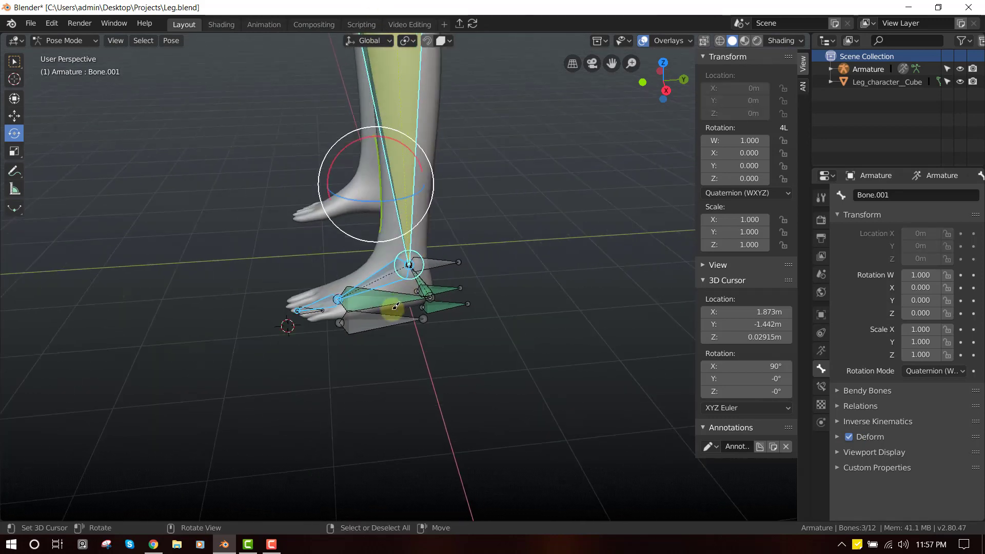
pyautogui.scroll(-2, 385, 324)
# - Check the Deform setting of the master foot bone and the sole bone, and disable Deform on the toe-tip bone
pyautogui.rightClick(393, 307)
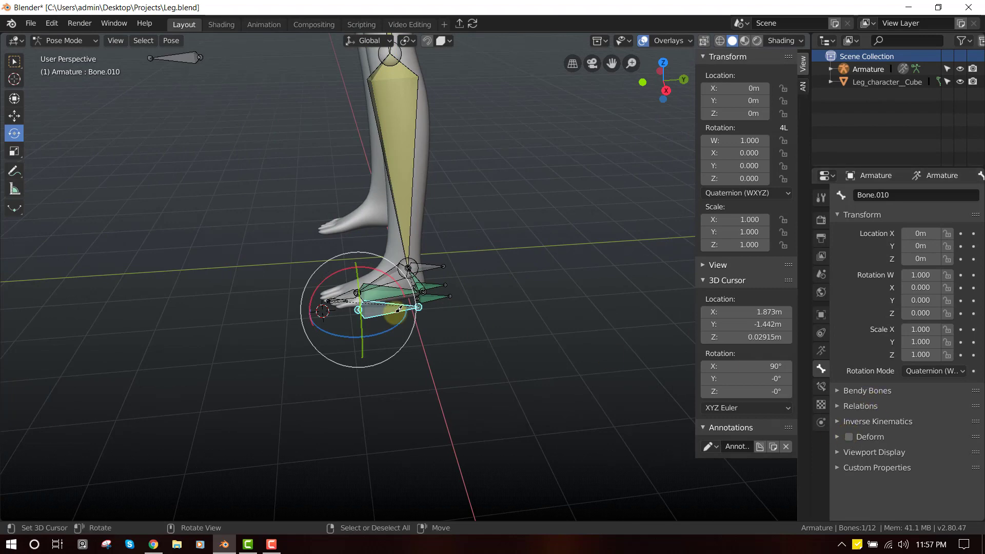
pyautogui.scroll(4, 395, 311)
pyautogui.click(410, 297)
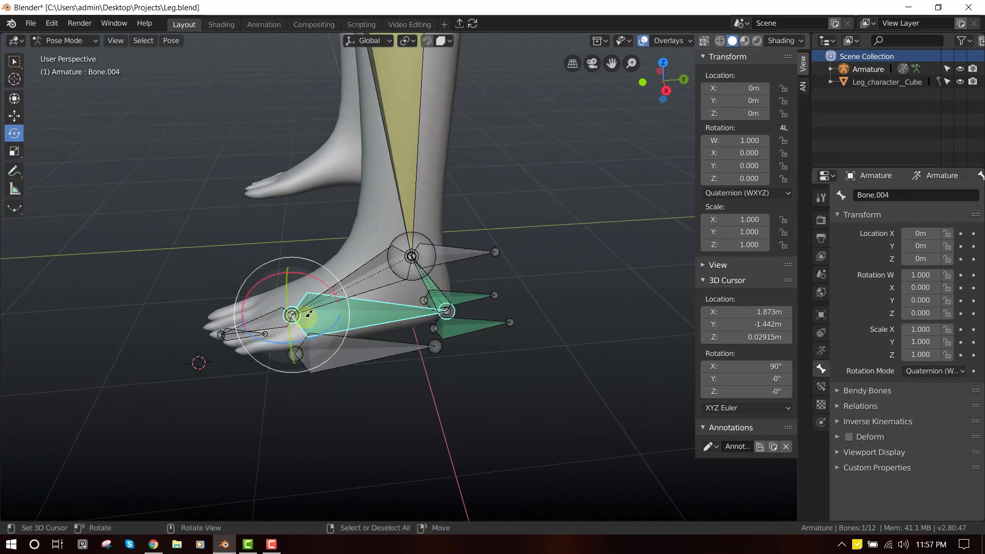
pyautogui.moveTo(302, 318); pyautogui.dragTo(317, 318, button='middle')
pyautogui.rightClick(248, 339)
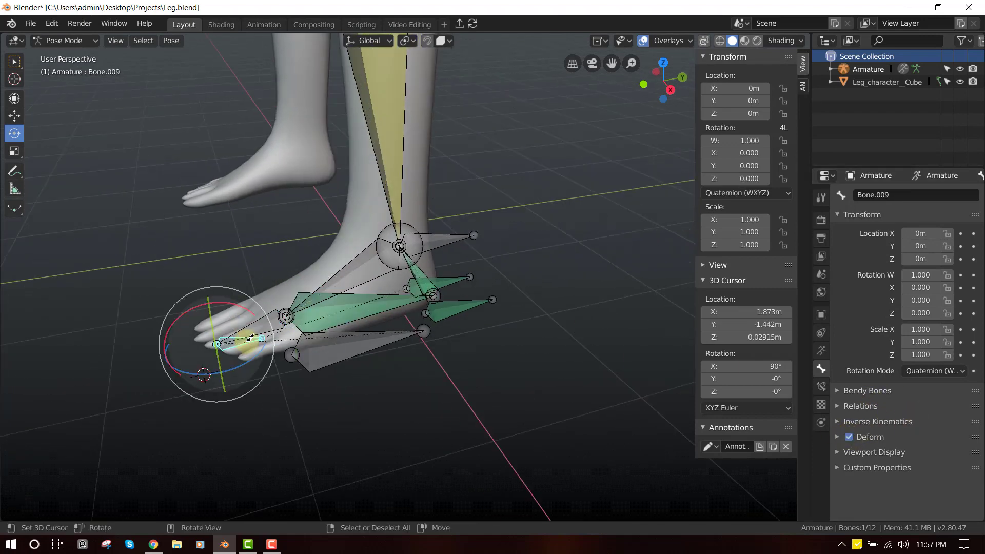
pyautogui.click(849, 436)
# - Disable Deform on the target bone in front of the knee
pyautogui.scroll(-3, 279, 152)
pyautogui.scroll(2, 341, 308)
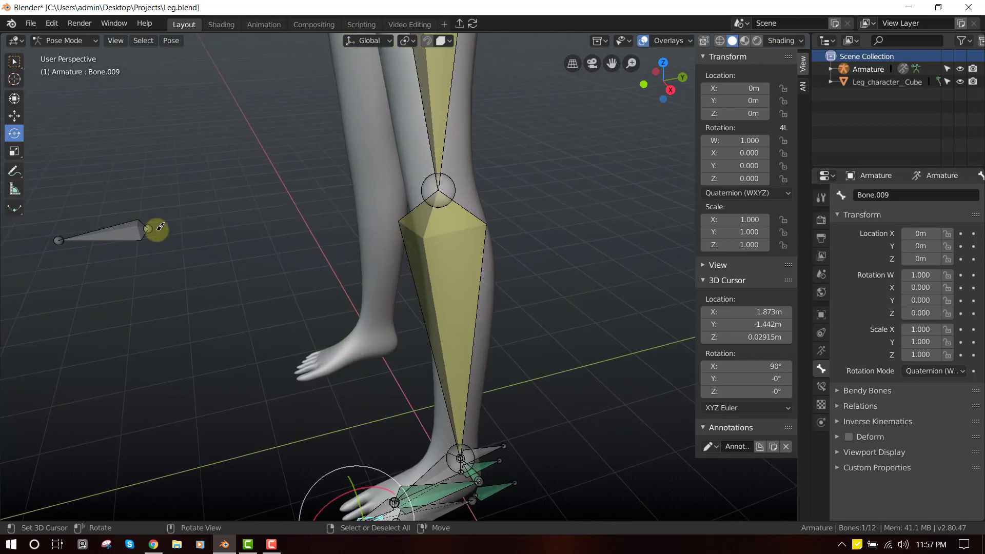
pyautogui.rightClick(132, 232)
pyautogui.click(850, 437)
# - Check the Deform setting of the heel side bone and the master bone under the sole
pyautogui.keyDown('shift'); pyautogui.moveTo(425, 376); pyautogui.dragTo(418, 215, button='middle'); pyautogui.keyUp('shift')
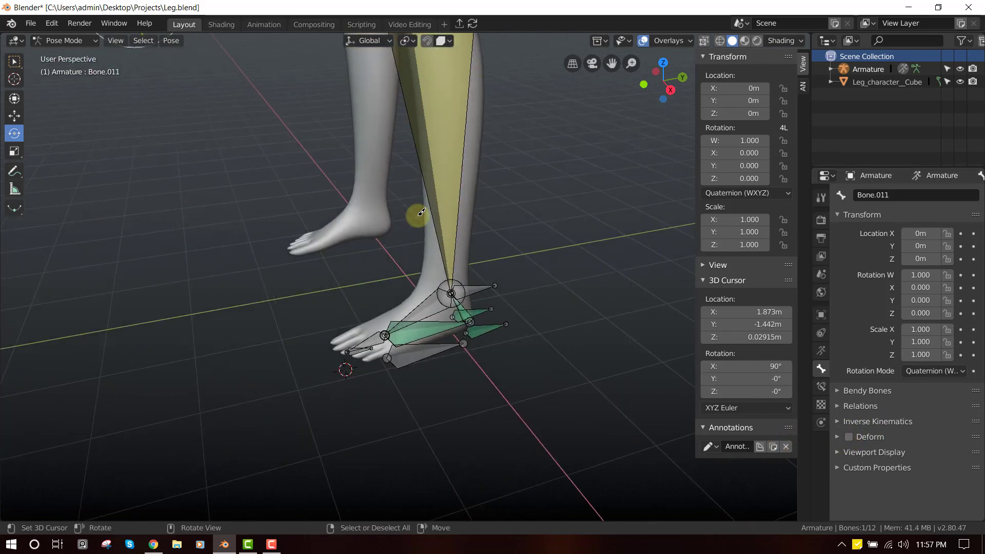
pyautogui.scroll(3, 519, 334)
pyautogui.moveTo(521, 338); pyautogui.dragTo(480, 339, button='middle')
pyautogui.rightClick(597, 379)
pyautogui.rightClick(573, 354)
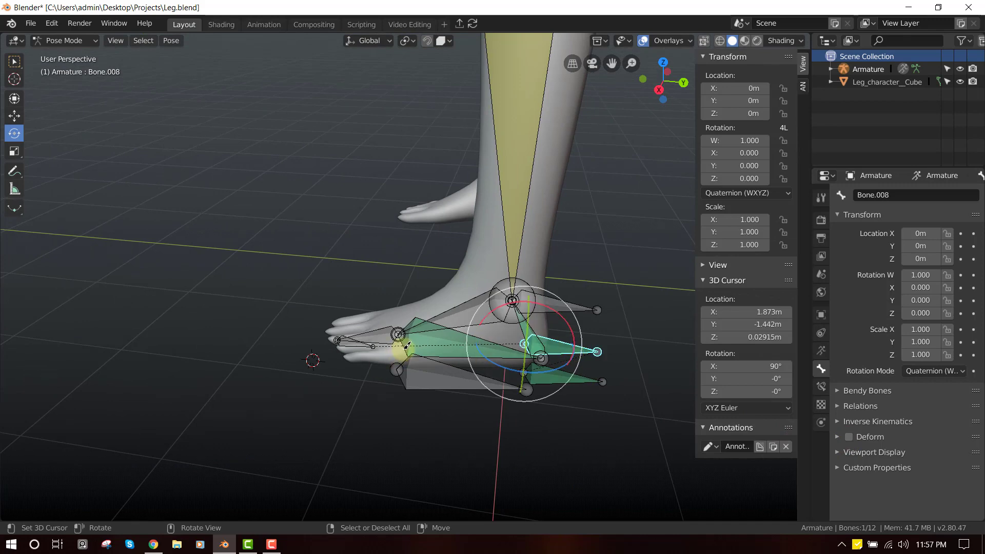
pyautogui.keyDown('shift'); pyautogui.rightClick(442, 374); pyautogui.keyUp('shift')
pyautogui.moveTo(525, 325); pyautogui.dragTo(548, 318, button='middle')
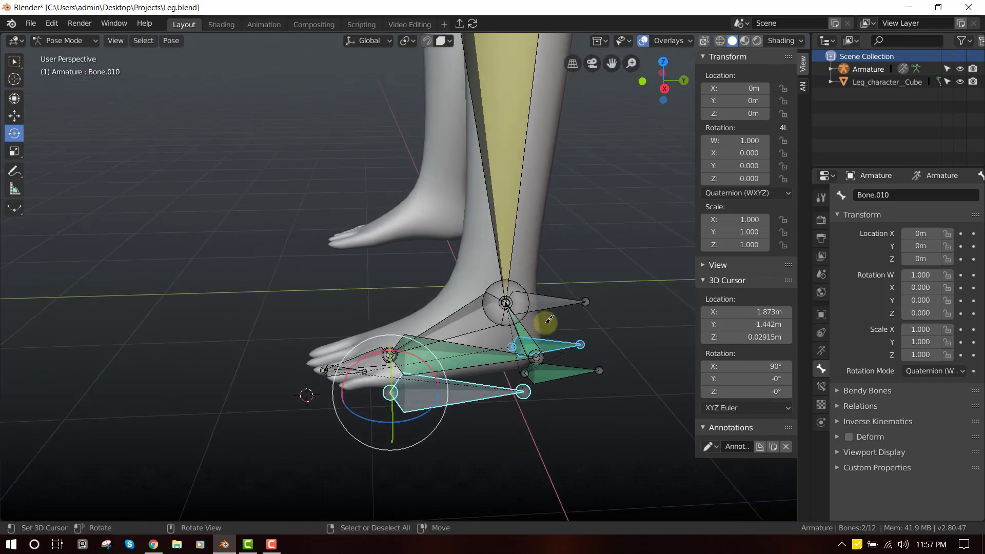
pyautogui.press('n')
pyautogui.scroll(-3, 537, 325)
pyautogui.hotkey('alt', 'a')
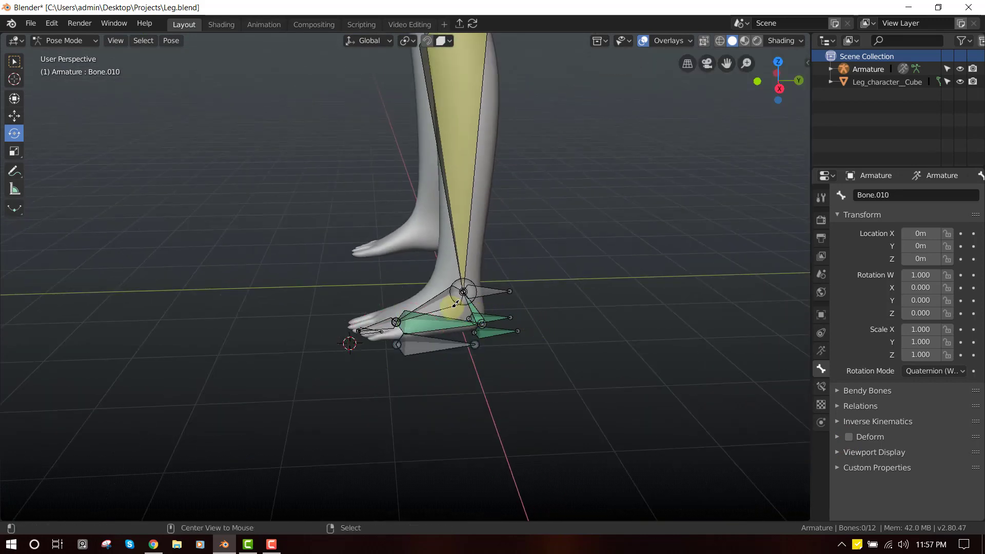
pyautogui.press('KP_5')
pyautogui.moveTo(452, 307); pyautogui.dragTo(541, 285, button='middle')
pyautogui.press('Tab')
pyautogui.press('KP_1')
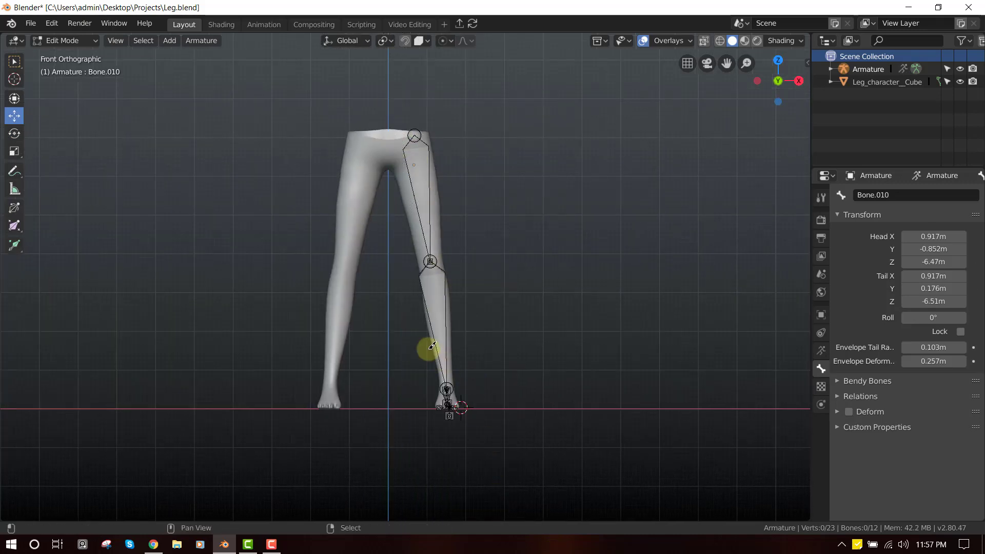
pyautogui.moveTo(420, 381)
pyautogui.keyDown('ctrl'); pyautogui.mouseDown()
pyautogui.moveTo(389, 289)
pyautogui.moveTo(325, 518)
pyautogui.moveTo(323, 497)
pyautogui.mouseUp(); pyautogui.keyUp('ctrl')
pyautogui.press('g')
pyautogui.rightClick(541, 287)
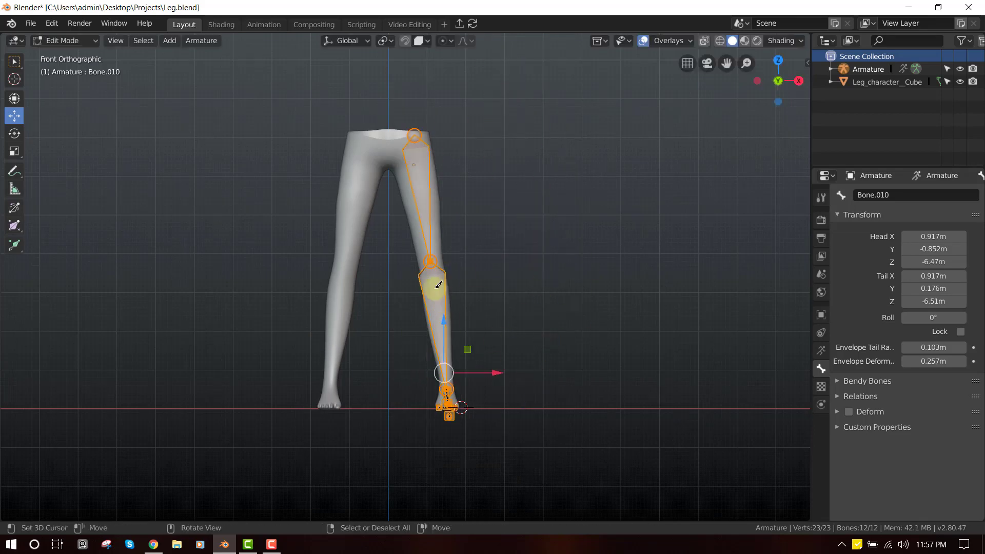
pyautogui.press('Tab')
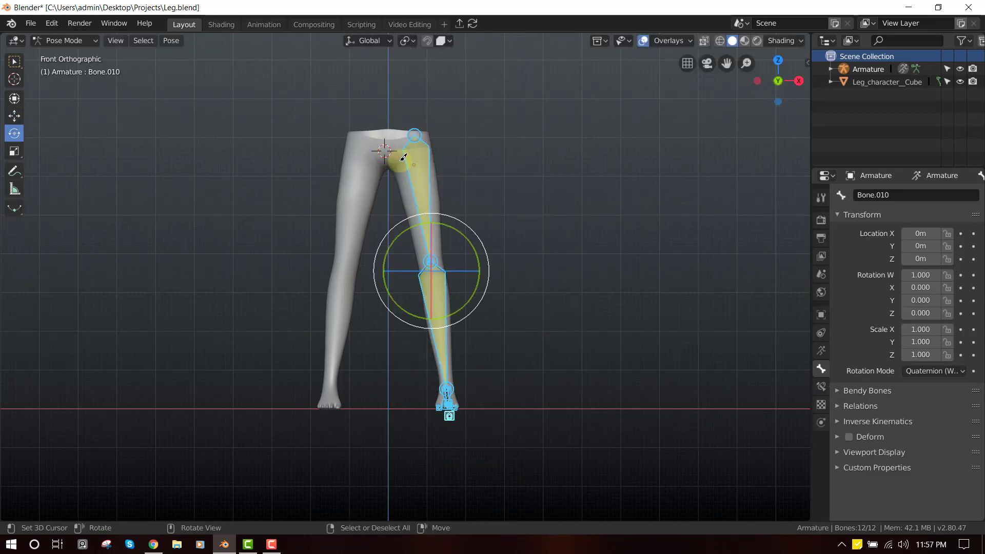
pyautogui.press('Tab')
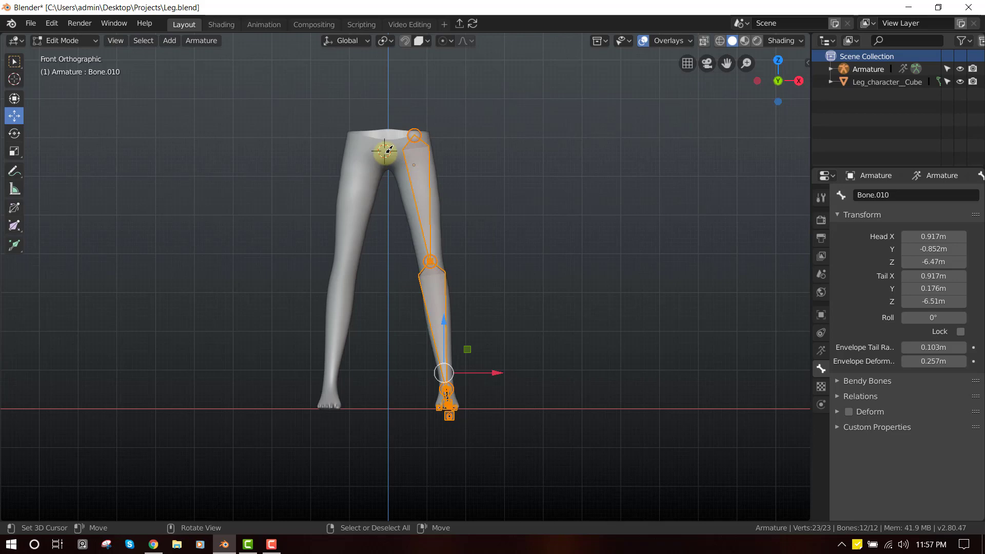
pyautogui.press('Tab')
pyautogui.press('Tab')
pyautogui.press('Tab')
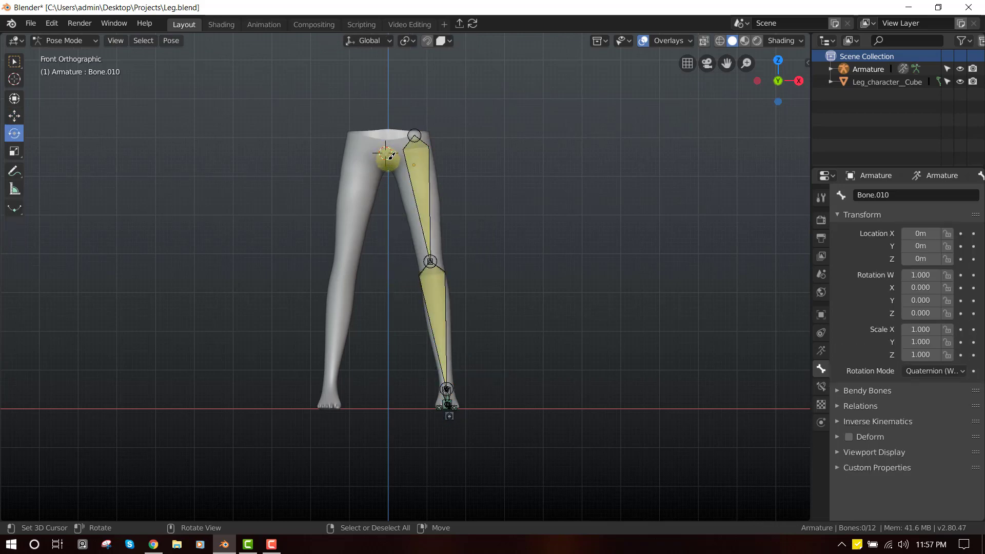
# - Select the leg mesh in Object Mode and snap the 3D cursor to its origin at the scene centre
pyautogui.hotkey('ctrl', 'Tab')
pyautogui.click(379, 143)
pyautogui.hotkey('shift', 's')
pyautogui.click(457, 207)
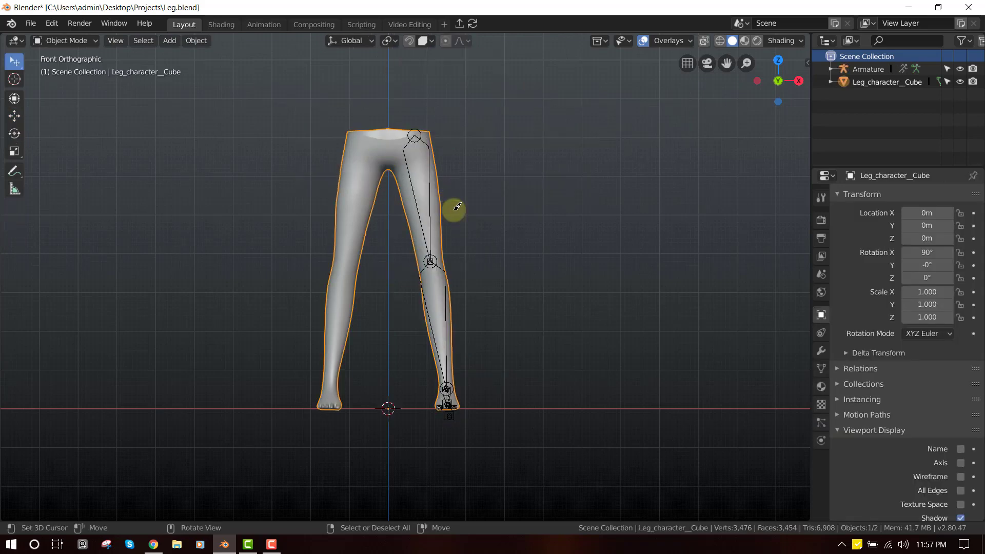
# - Set the pivot point to 3D Cursor and duplicate all the armature's leg bones in place in Edit Mode
pyautogui.click(423, 134)
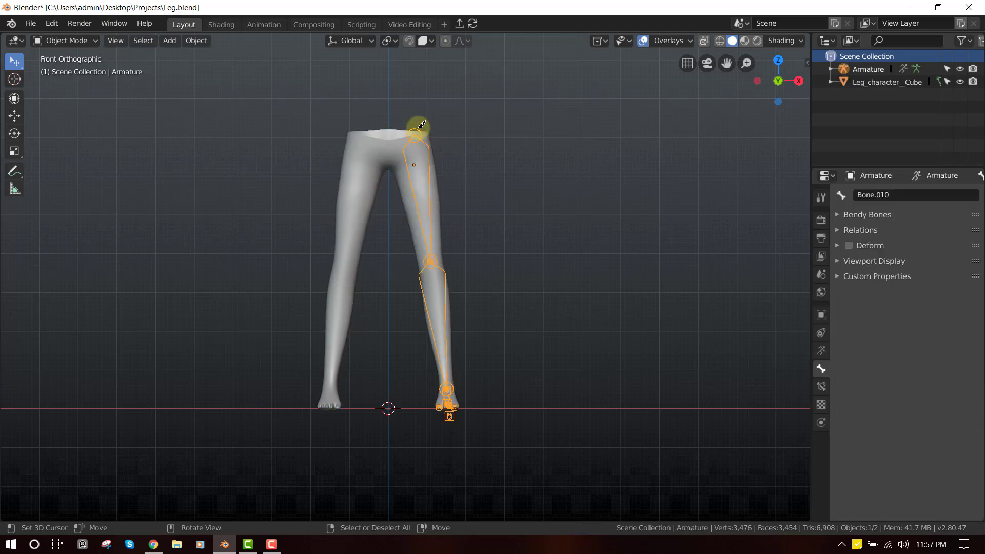
pyautogui.press('Tab')
pyautogui.press('a')
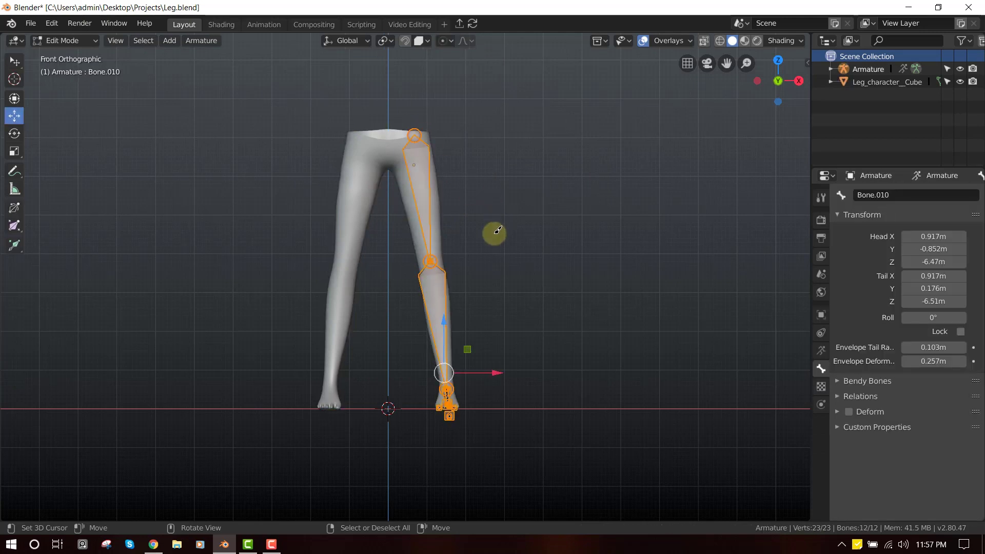
pyautogui.press('.')
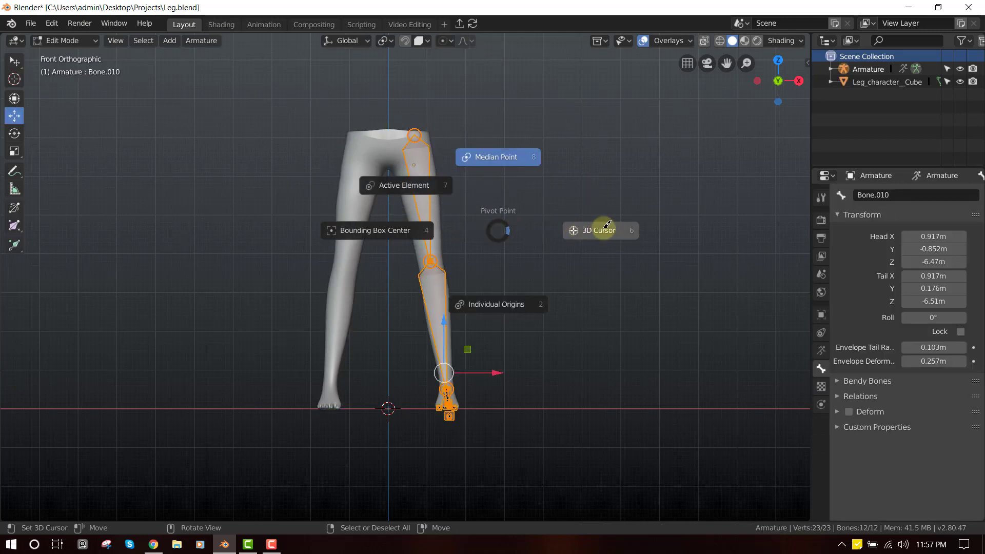
pyautogui.click(603, 227)
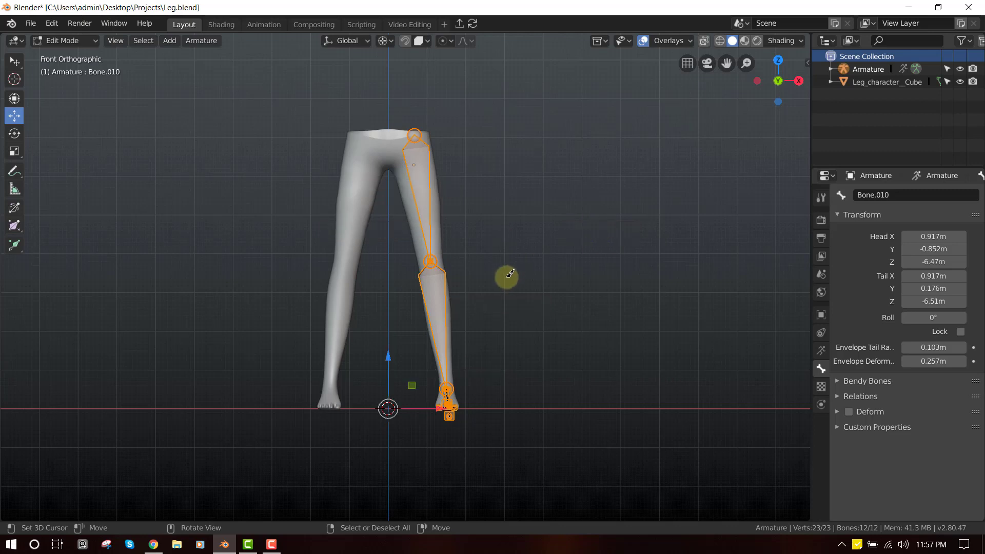
pyautogui.press('.')
pyautogui.click(541, 233)
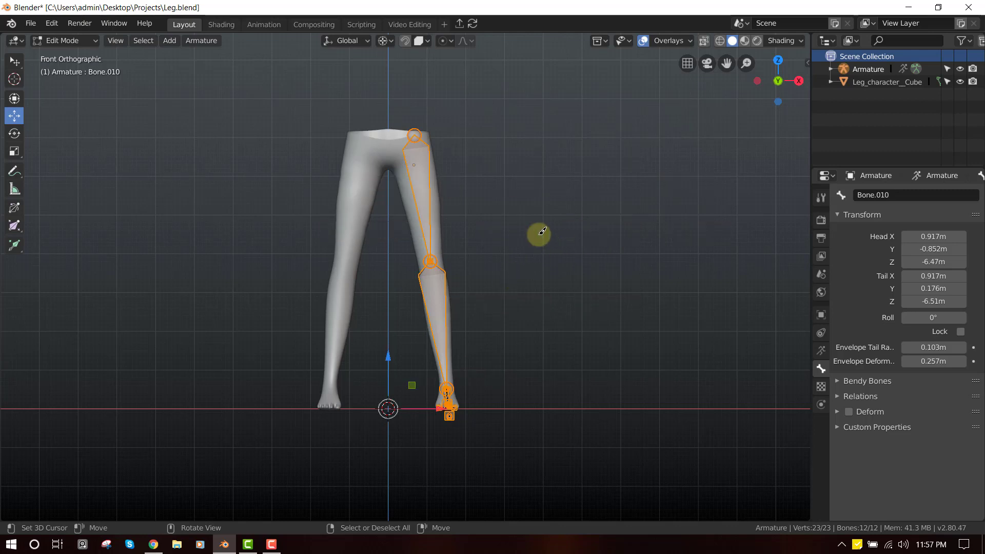
pyautogui.hotkey('shift', 'd')
pyautogui.press('Escape')
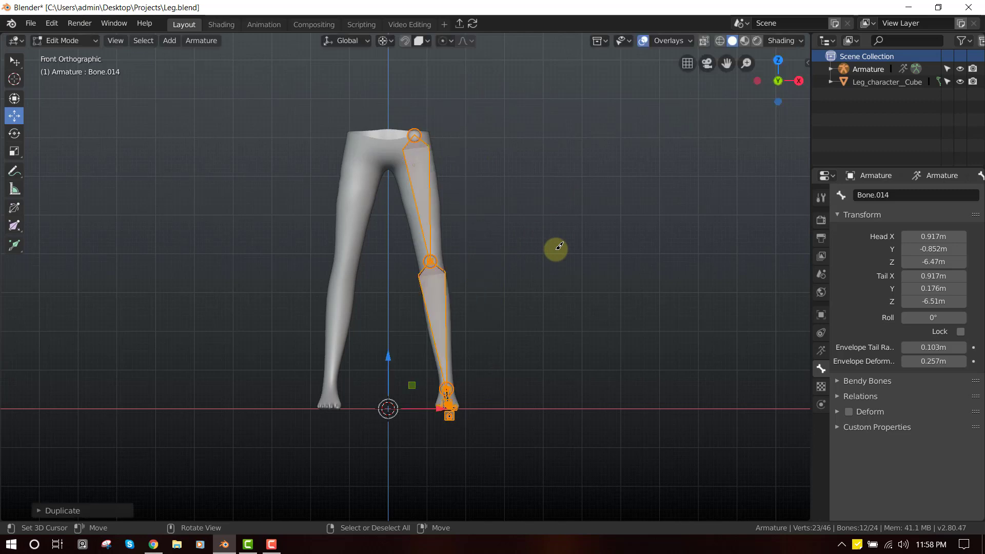
pyautogui.press('r')
pyautogui.press('s')
pyautogui.press('x')
pyautogui.press('0')
pyautogui.press('Escape')
# - Mirror the duplicated bones onto the other leg by scaling them by -1 along the global X axis
pyautogui.press('r')
pyautogui.press('s')
pyautogui.press('x')
pyautogui.press('0')
pyautogui.press('BackSpace')
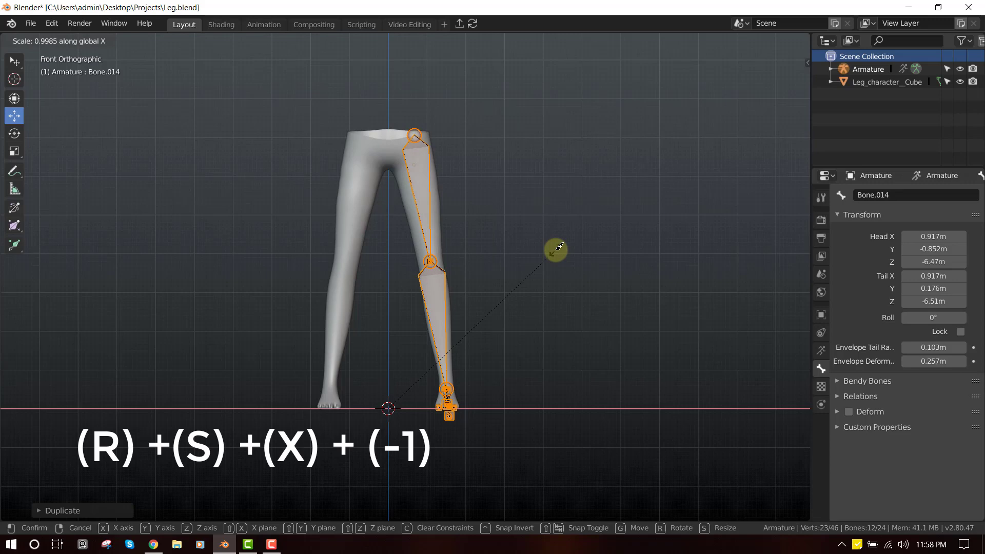
pyautogui.press('-')
pyautogui.press('1')
pyautogui.press('Return')
pyautogui.moveTo(487, 266); pyautogui.dragTo(470, 339, button='middle')
pyautogui.press('KP_1')
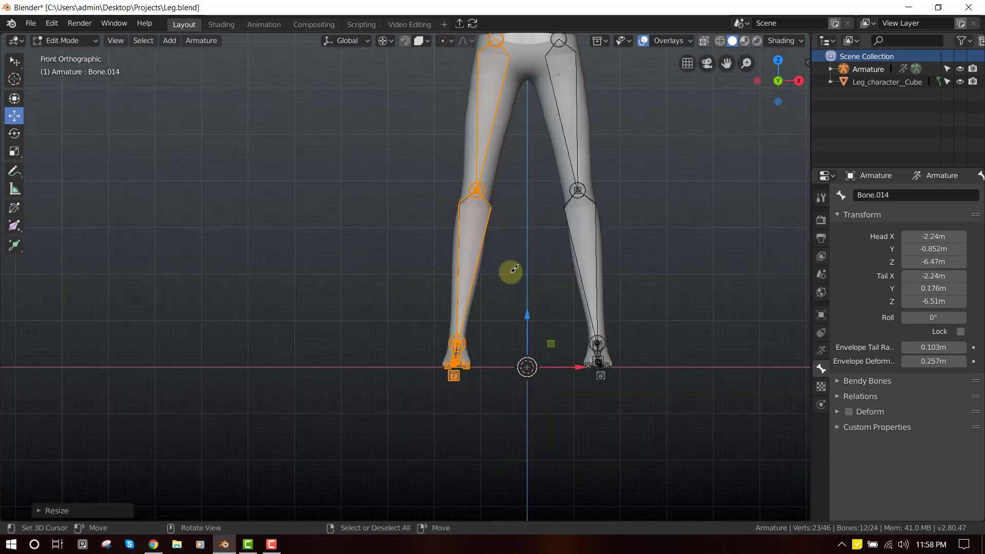
pyautogui.moveTo(514, 268); pyautogui.dragTo(465, 309, button='middle')
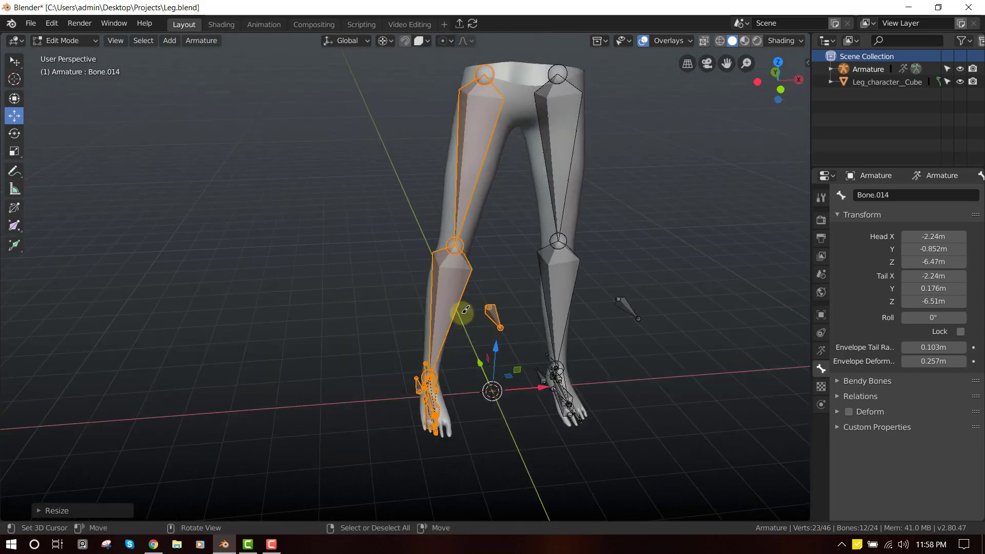
pyautogui.moveTo(531, 235); pyautogui.dragTo(536, 235, button='middle')
pyautogui.press('KP_1')
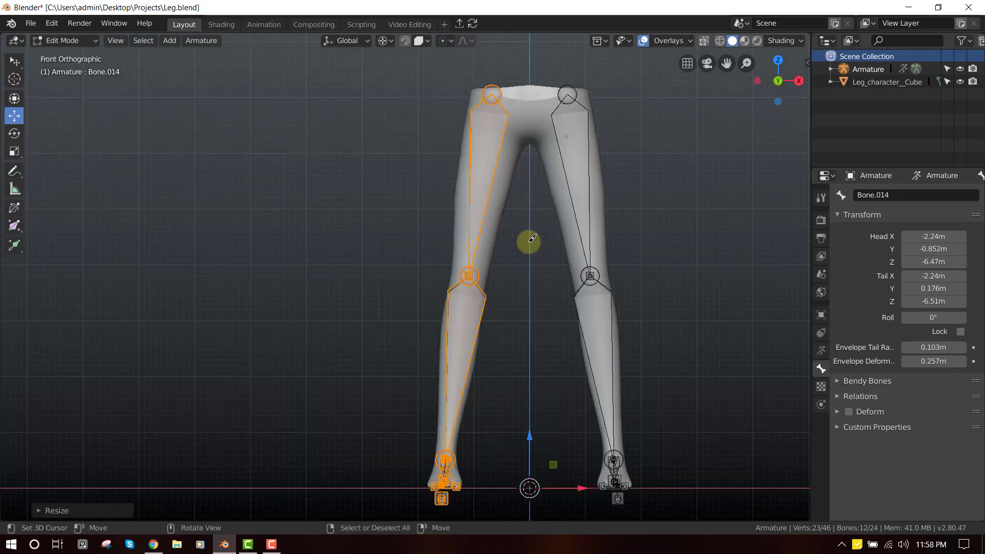
# - Add a single upright pelvis bone between the two hip joints and move it onto the centre line
pyautogui.click(511, 95)
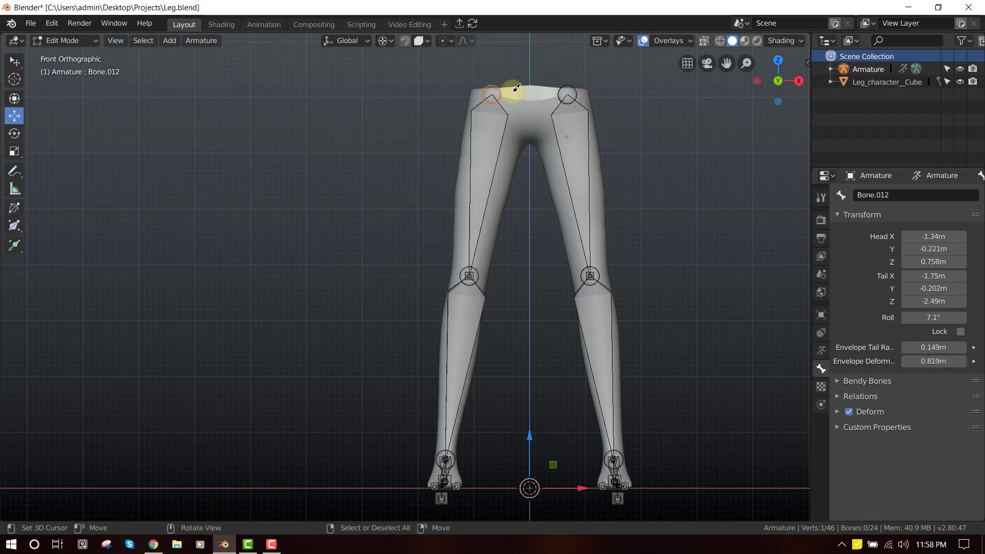
pyautogui.keyDown('shift'); pyautogui.moveTo(511, 95); pyautogui.dragTo(511, 178, button='middle'); pyautogui.keyUp('shift')
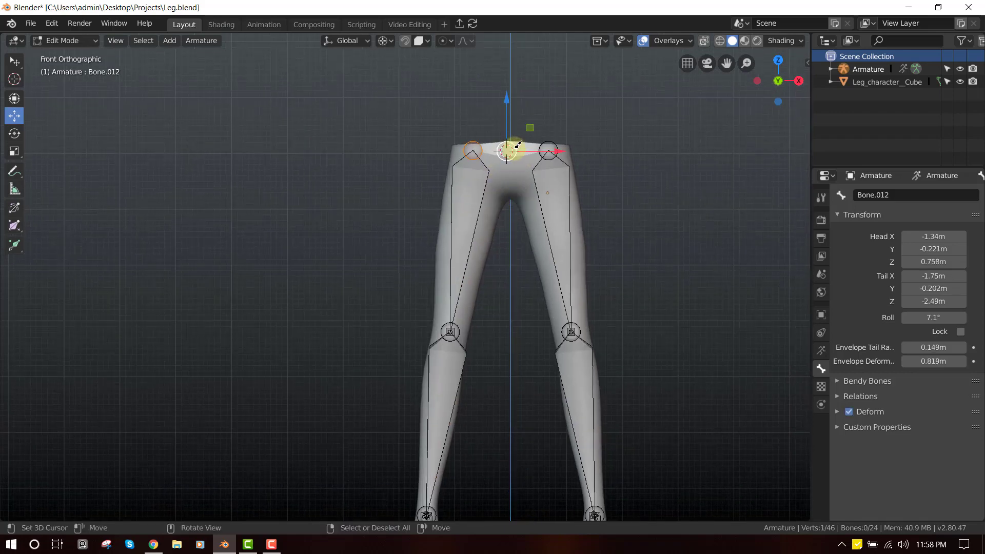
pyautogui.hotkey('shift', 'a')
pyautogui.click(511, 126)
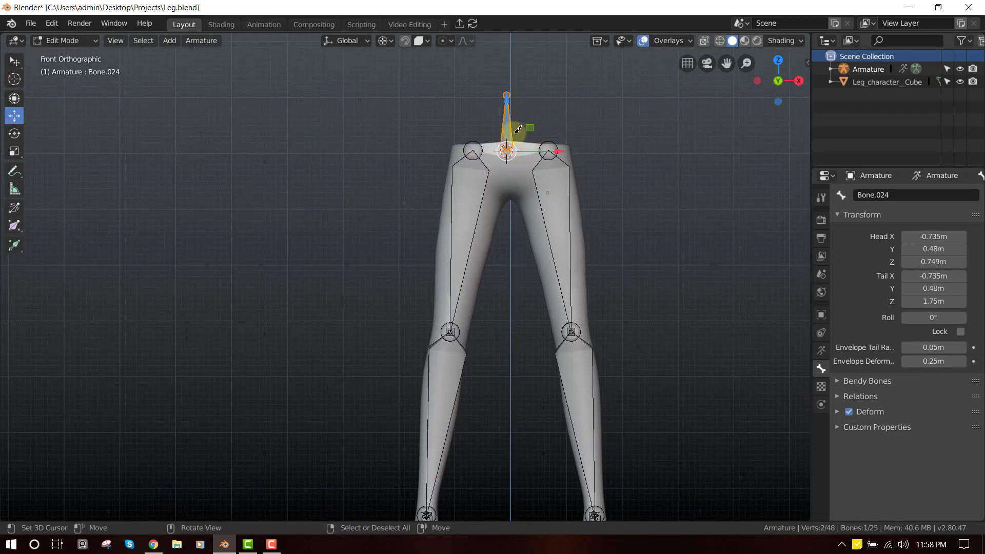
pyautogui.press('g')
pyautogui.click(523, 134)
# - Parent both thigh bones to the pelvis bone with Keep Offset
pyautogui.click(571, 195)
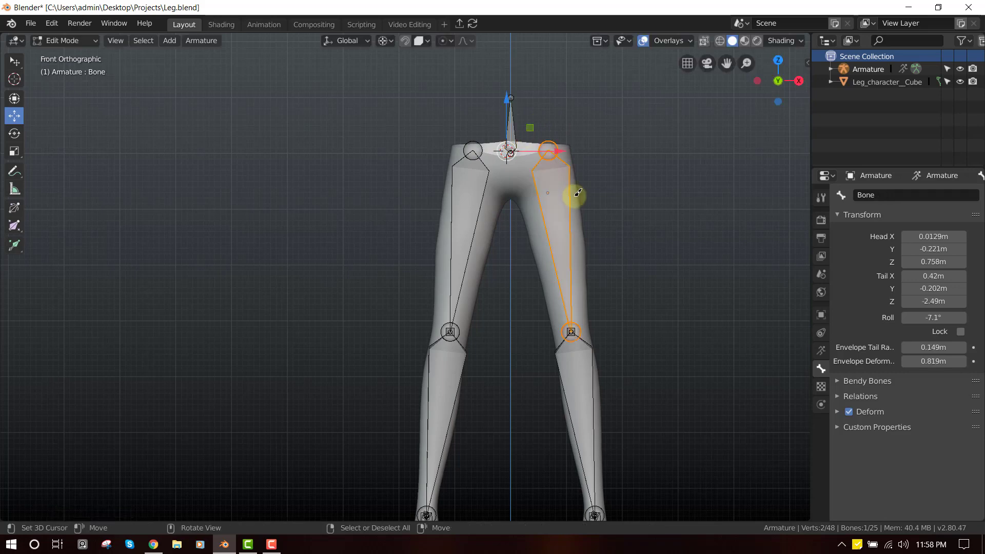
pyautogui.keyDown('shift'); pyautogui.click(479, 193); pyautogui.keyUp('shift')
pyautogui.keyDown('shift'); pyautogui.click(508, 129); pyautogui.keyUp('shift')
pyautogui.hotkey('ctrl', 'p')
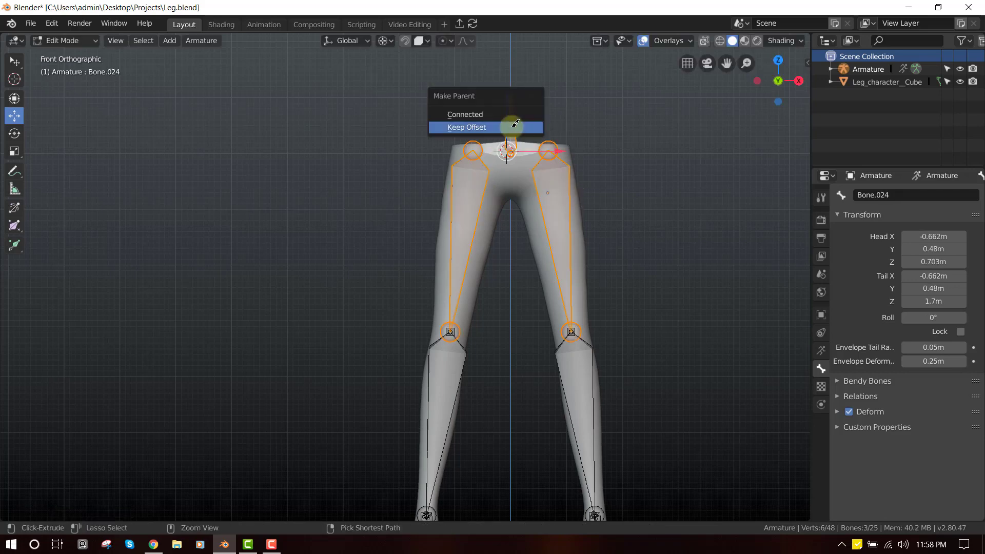
pyautogui.click(515, 125)
# - Test moving the pelvis bone in Pose Mode from the front and side to check both legs' response
pyautogui.press('Tab')
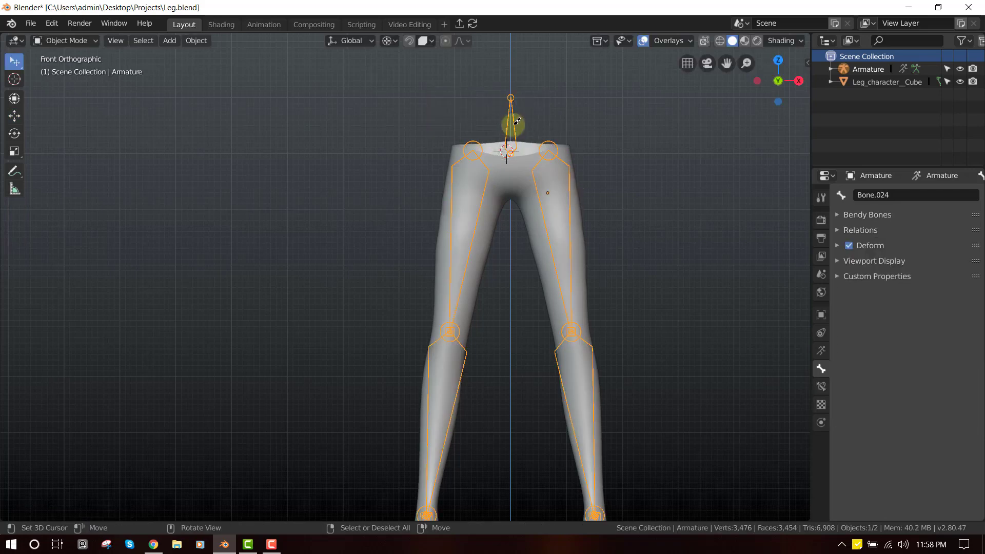
pyautogui.hotkey('ctrl', 'Tab')
pyautogui.rightClick(513, 110)
pyautogui.press('g')
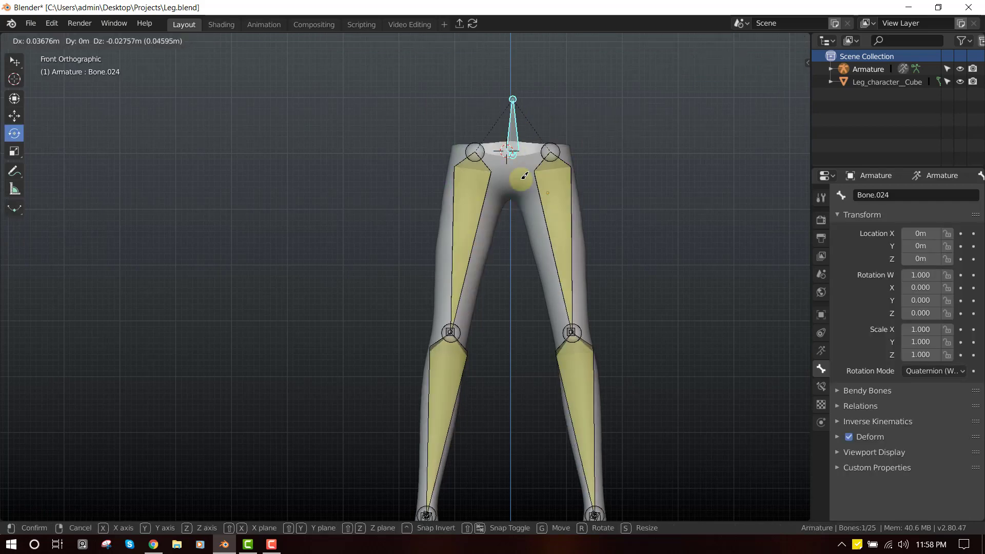
pyautogui.rightClick(531, 169)
pyautogui.press('KP_3')
pyautogui.scroll(-3, 530, 174)
pyautogui.scroll(2, 560, 125)
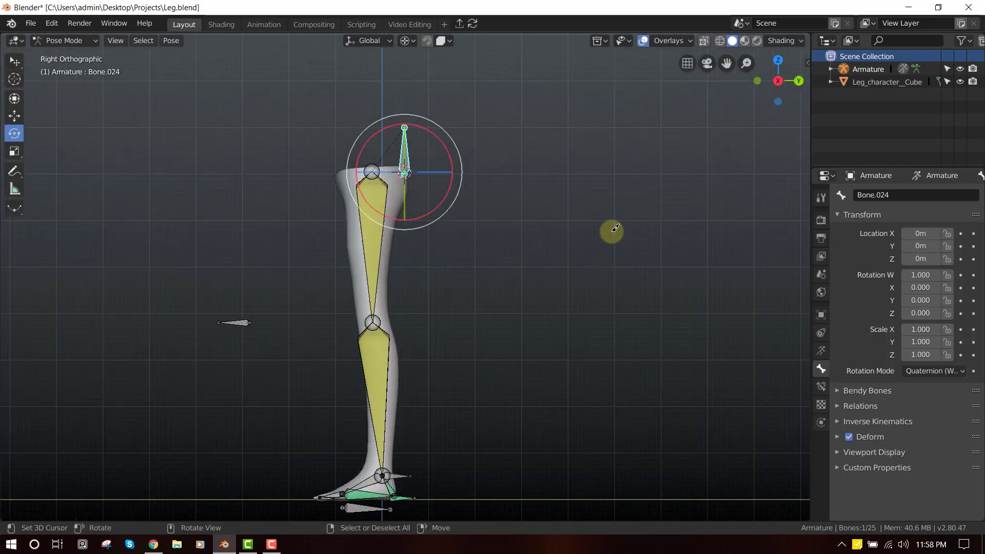
pyautogui.press('g')
pyautogui.press('Escape')
pyautogui.press('KP_1')
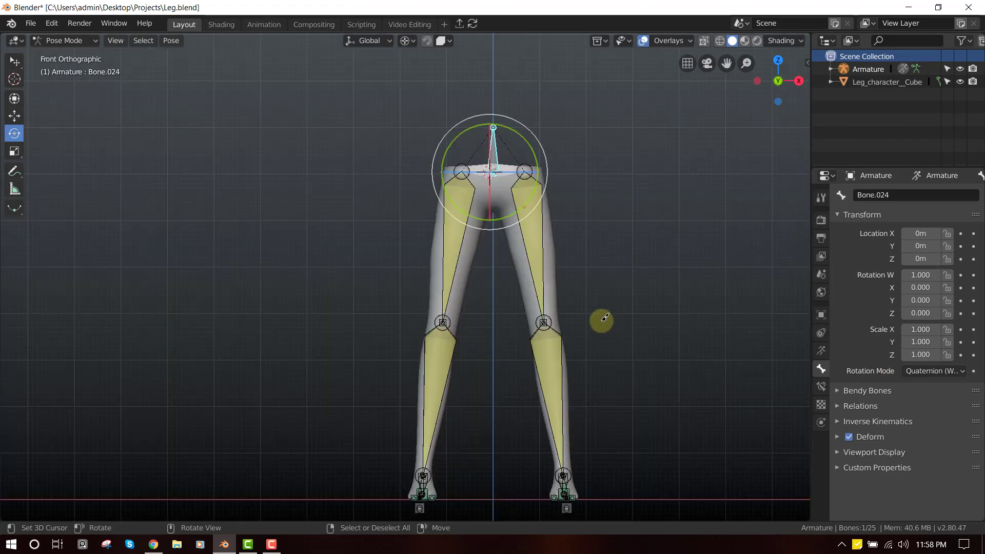
pyautogui.moveTo(583, 324); pyautogui.dragTo(532, 331, button='middle')
pyautogui.scroll(3, 537, 297)
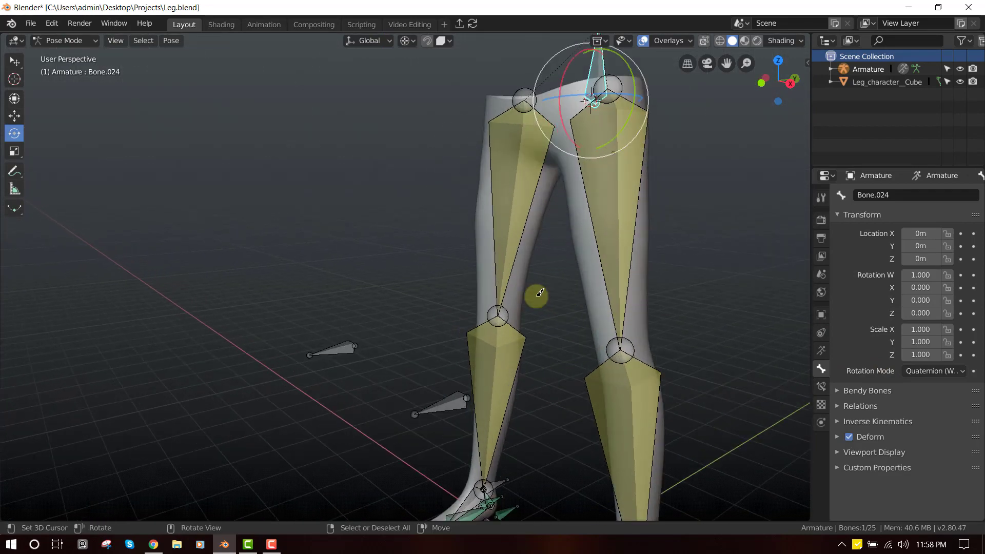
pyautogui.scroll(-3, 540, 297)
# - Test the mirrored leg's IK in Pose Mode by trial-moving its ankle control bone and the master bone under its sole
pyautogui.hotkey('ctrl', 'Tab')
pyautogui.moveTo(549, 299)
pyautogui.mouseDown(button='middle')
pyautogui.moveTo(535, 304)
pyautogui.moveTo(556, 282)
pyautogui.mouseUp(button='middle')
pyautogui.click(555, 282)
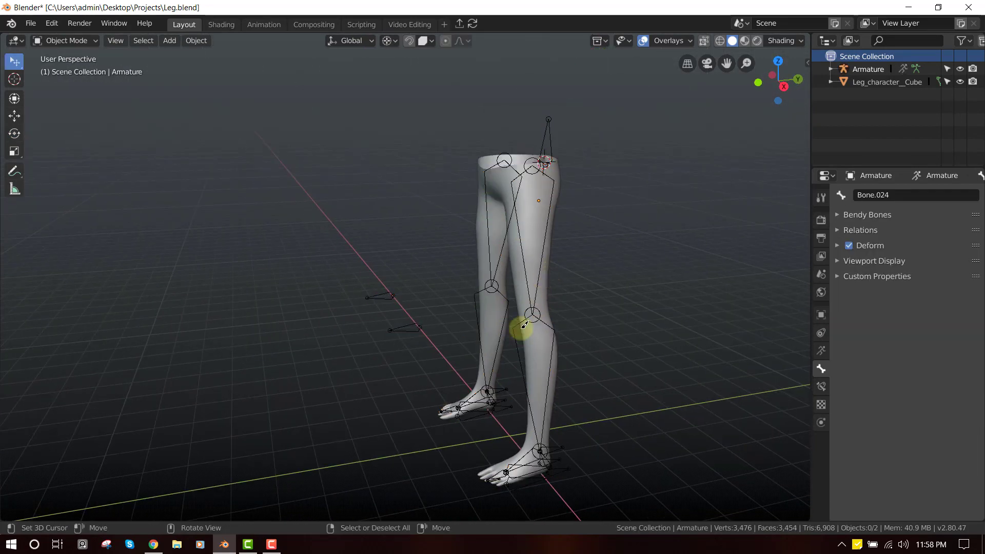
pyautogui.hotkey('ctrl', 'Tab')
pyautogui.moveTo(501, 402); pyautogui.dragTo(491, 360)
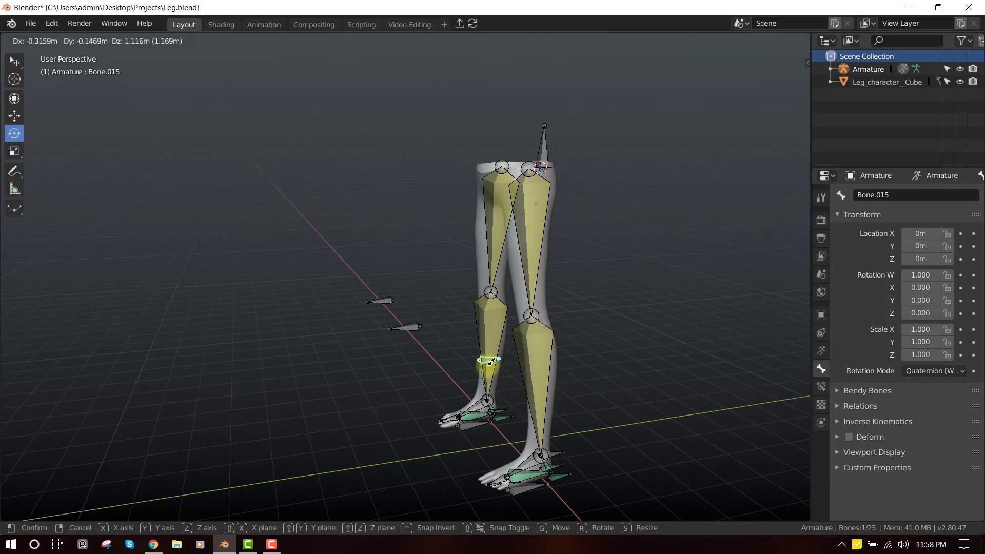
pyautogui.rightClick(496, 412)
pyautogui.rightClick(475, 423)
pyautogui.press('g')
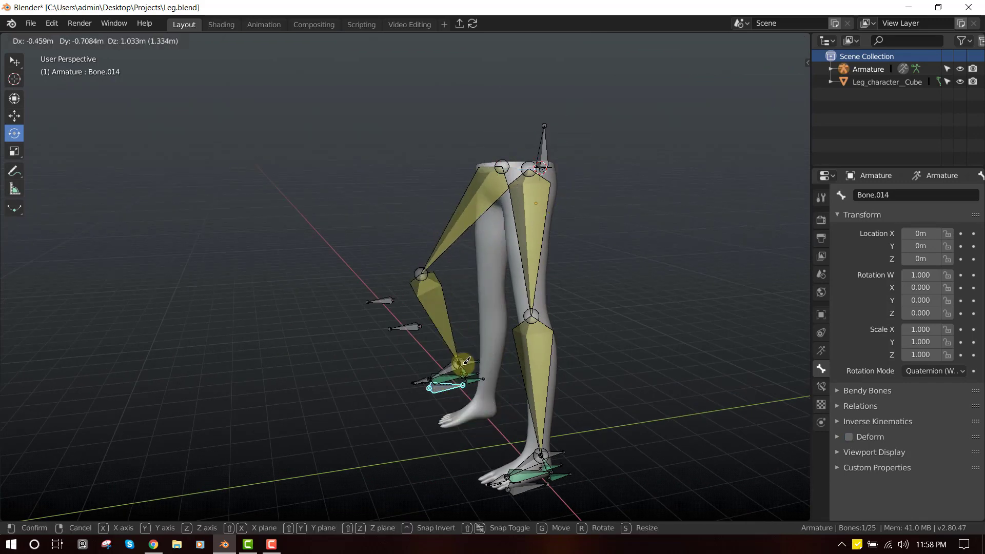
pyautogui.rightClick(431, 367)
# - Test rotating the mirrored leg's ankle control bone in the front view
pyautogui.moveTo(341, 418); pyautogui.dragTo(414, 412, button='middle')
pyautogui.rightClick(373, 439)
pyautogui.press('KP_1')
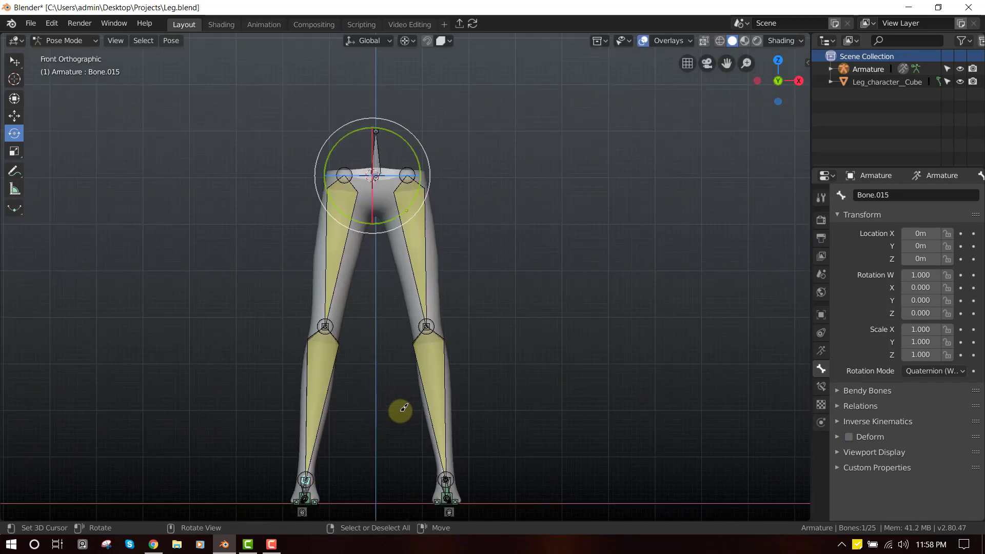
pyautogui.press('r')
pyautogui.rightClick(397, 357)
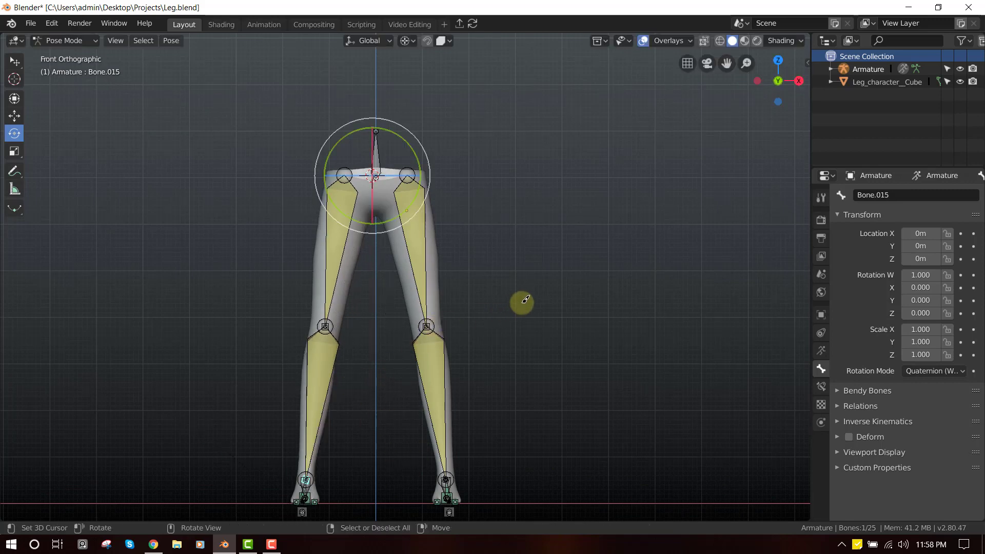
# - Change the transform pivot point so the mirrored leg's ankle control bone rotates about itself instead of the 3D cursor
pyautogui.press('.')
pyautogui.click(526, 232)
pyautogui.keyDown('shift'); pyautogui.moveTo(405, 467); pyautogui.dragTo(468, 308, button='middle'); pyautogui.keyUp('shift')
pyautogui.scroll(2, 468, 307)
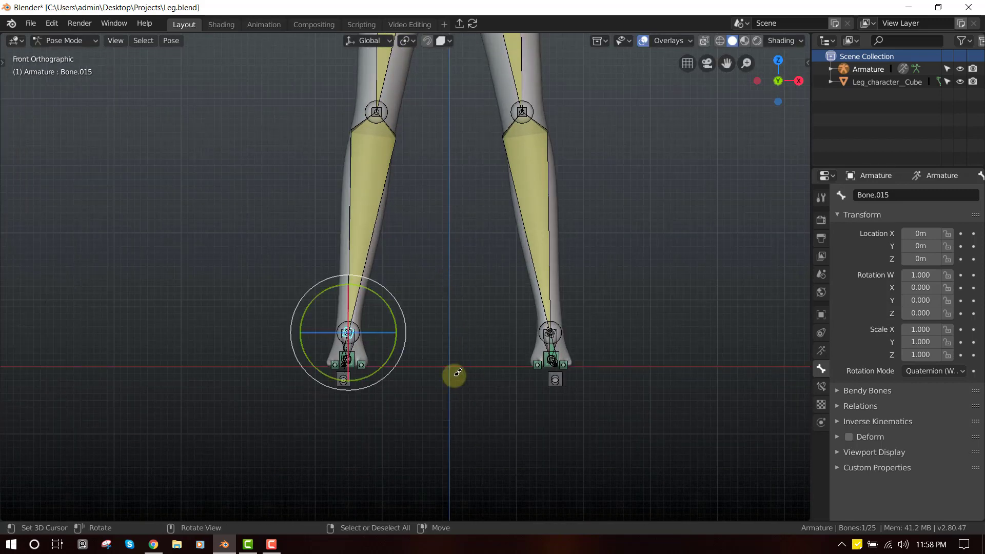
# - Test rotating the mirrored leg's ankle control bone about the Y axis and clear the rotation on all bones
pyautogui.press('r')
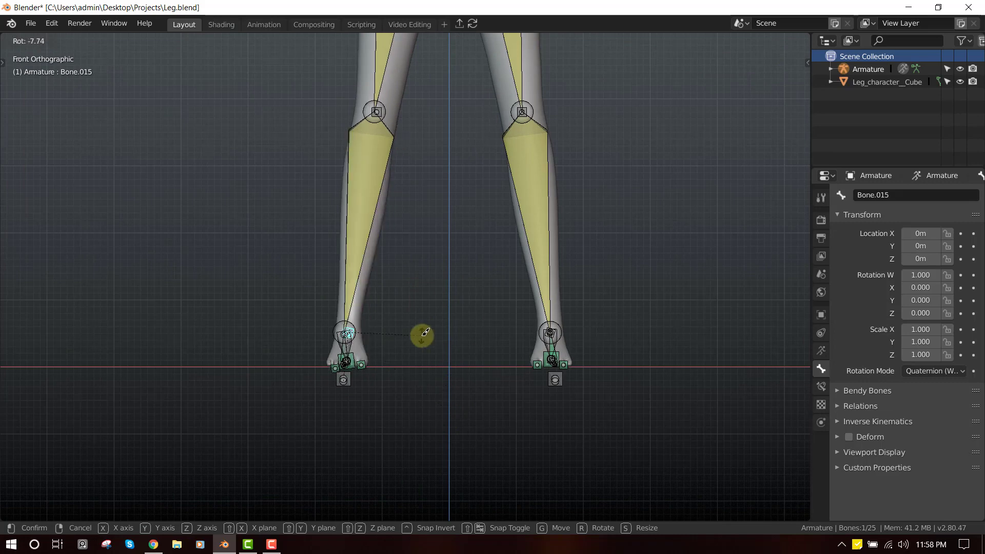
pyautogui.press('y')
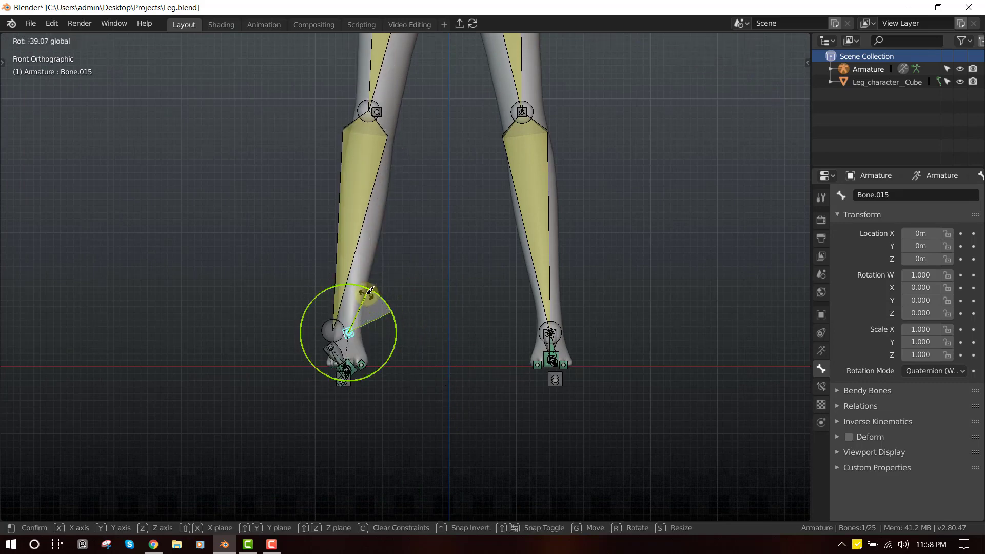
pyautogui.click(410, 279)
pyautogui.press('a')
pyautogui.scroll(3, 411, 279)
pyautogui.hotkey('alt', 'r')
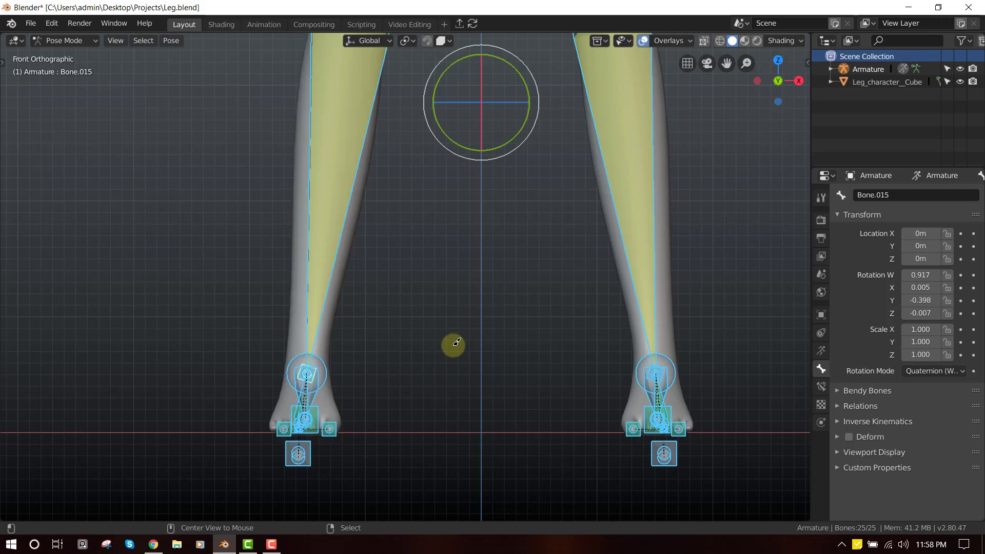
pyautogui.hotkey('alt', 'a')
# - Parent the leg mesh to the armature in Object Mode using With Automatic Weights
pyautogui.scroll(-4, 444, 353)
pyautogui.moveTo(505, 261); pyautogui.dragTo(461, 279, button='middle')
pyautogui.scroll(-3, 461, 278)
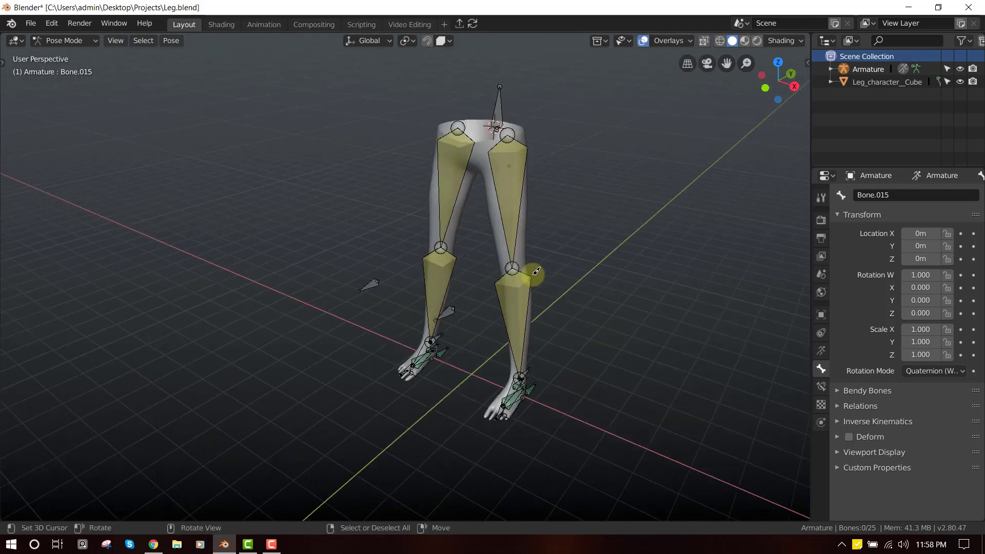
pyautogui.hotkey('ctrl', 'Tab')
pyautogui.click(528, 231)
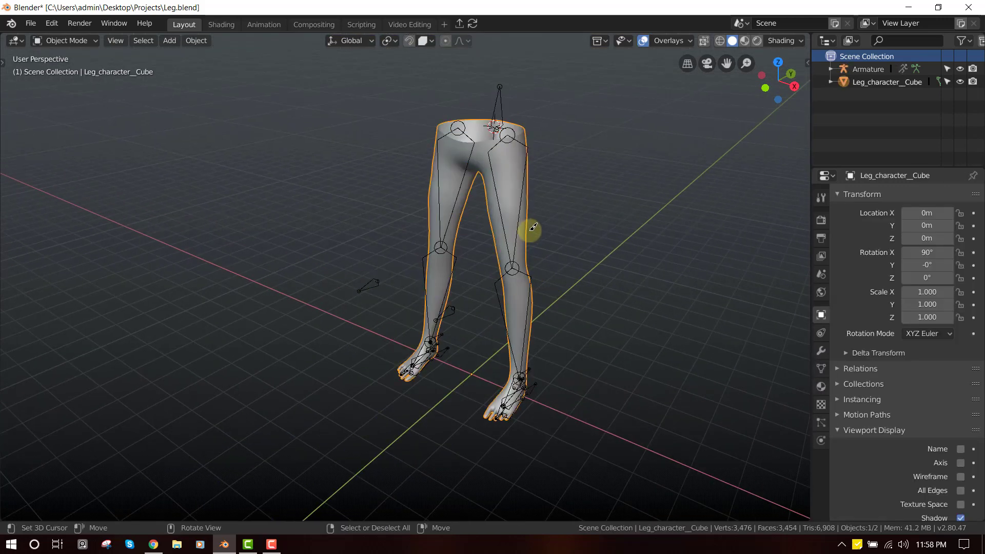
pyautogui.keyDown('shift'); pyautogui.click(505, 95); pyautogui.keyUp('shift')
pyautogui.hotkey('ctrl', 'p')
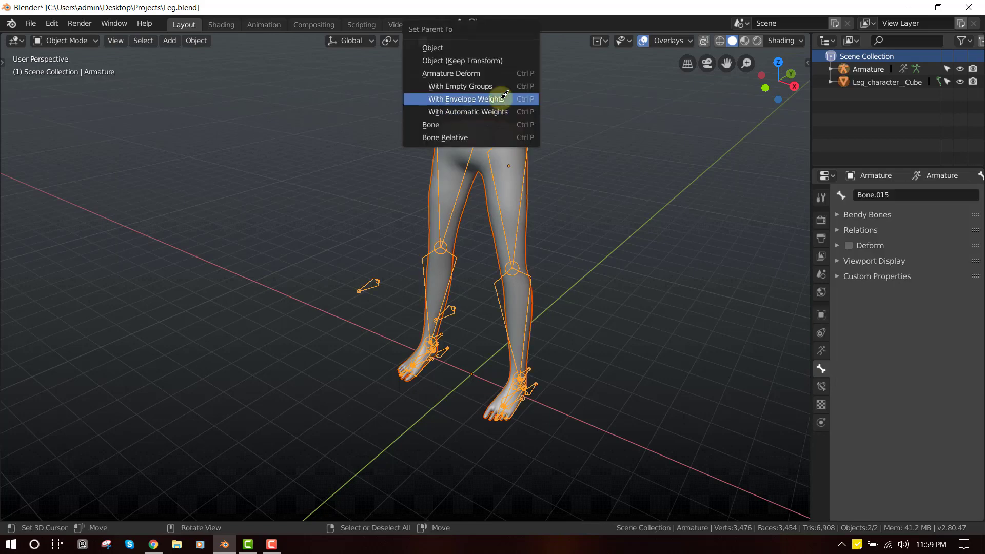
pyautogui.click(503, 111)
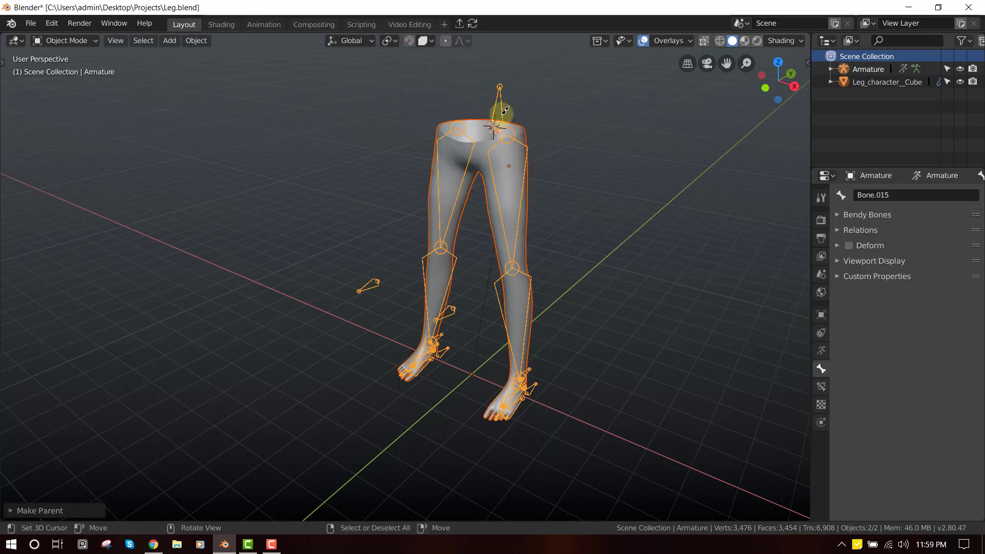
# - Deselect all objects and save the Leg.blend file
pyautogui.hotkey('alt', 'a')
pyautogui.moveTo(452, 287); pyautogui.dragTo(437, 307, button='middle')
pyautogui.scroll(3, 446, 266)
pyautogui.hotkey('ctrl', 's')
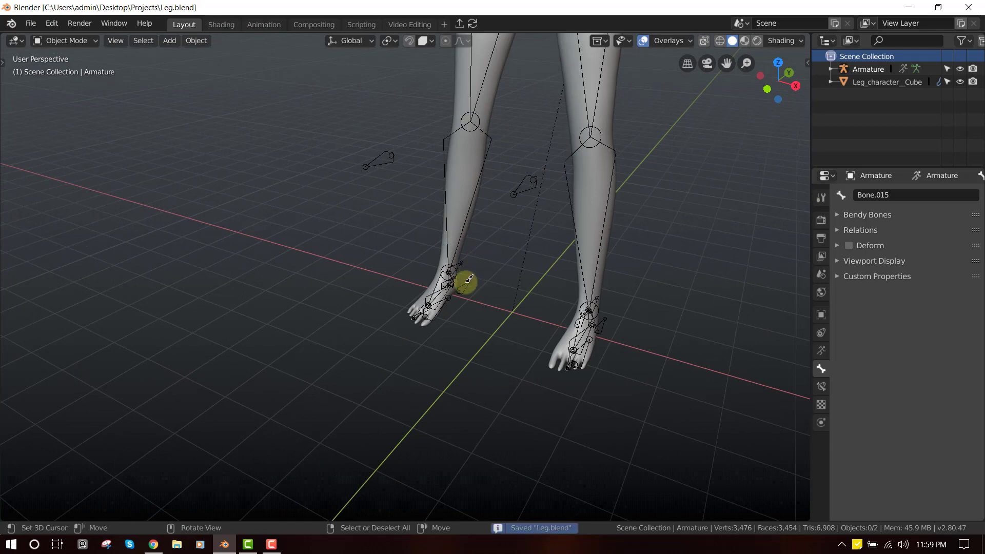
# - In Pose Mode, move the original foot's foot, toe and reverse-foot bones to a hidden bone layer
pyautogui.hotkey('ctrl', 'Tab')
pyautogui.moveTo(577, 293); pyautogui.dragTo(513, 282, button='middle')
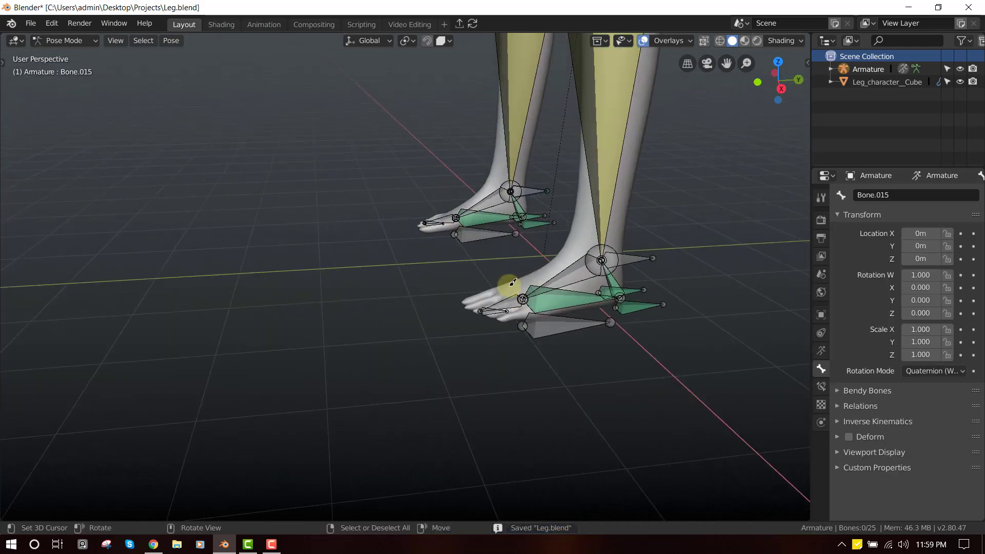
pyautogui.click(587, 297)
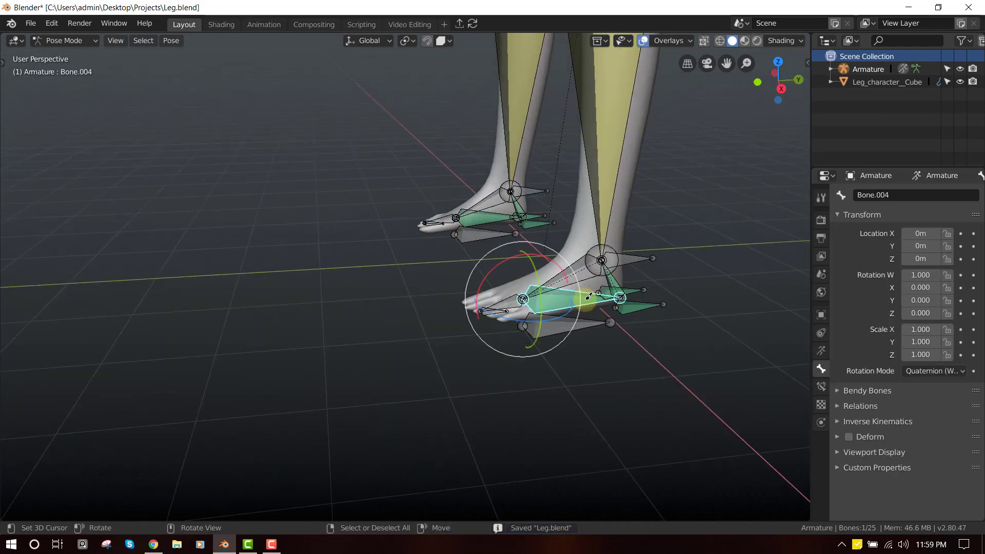
pyautogui.keyDown('shift'); pyautogui.click(567, 274); pyautogui.keyUp('shift')
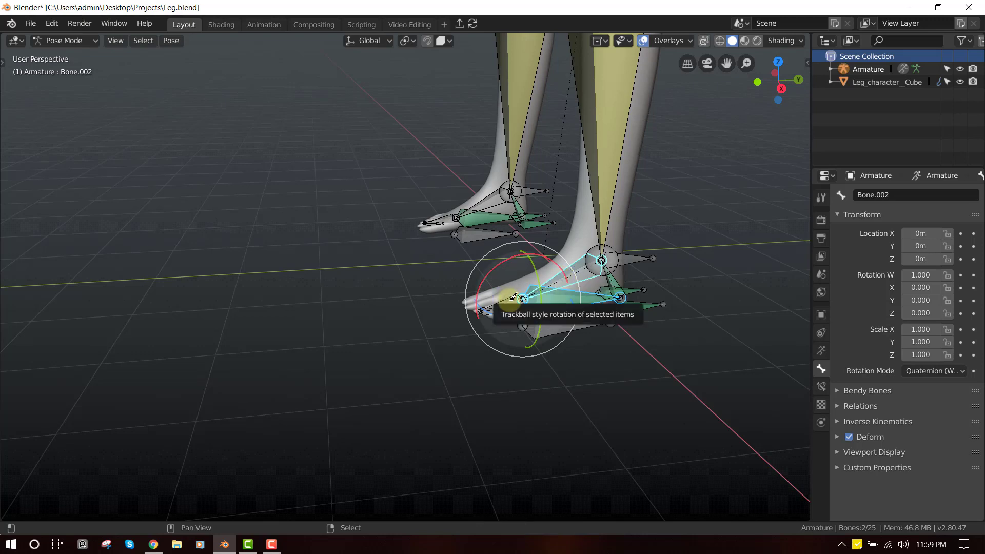
pyautogui.keyDown('shift'); pyautogui.click(634, 267); pyautogui.keyUp('shift')
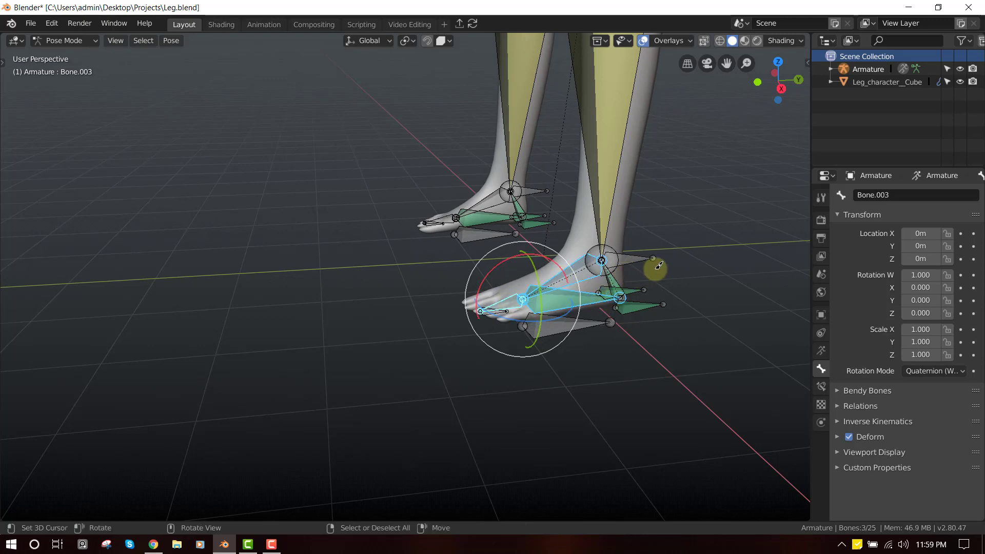
pyautogui.press('m')
pyautogui.click(820, 272)
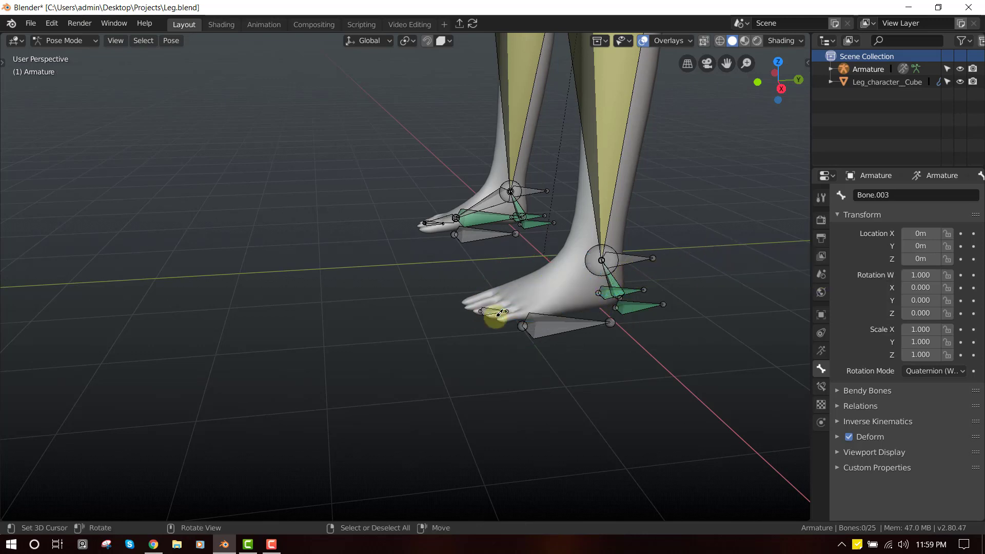
# - Move the three remaining helper bones around the original foot's heel to the hidden bone layer
pyautogui.rightClick(613, 283)
pyautogui.keyDown('shift'); pyautogui.rightClick(634, 291); pyautogui.keyUp('shift')
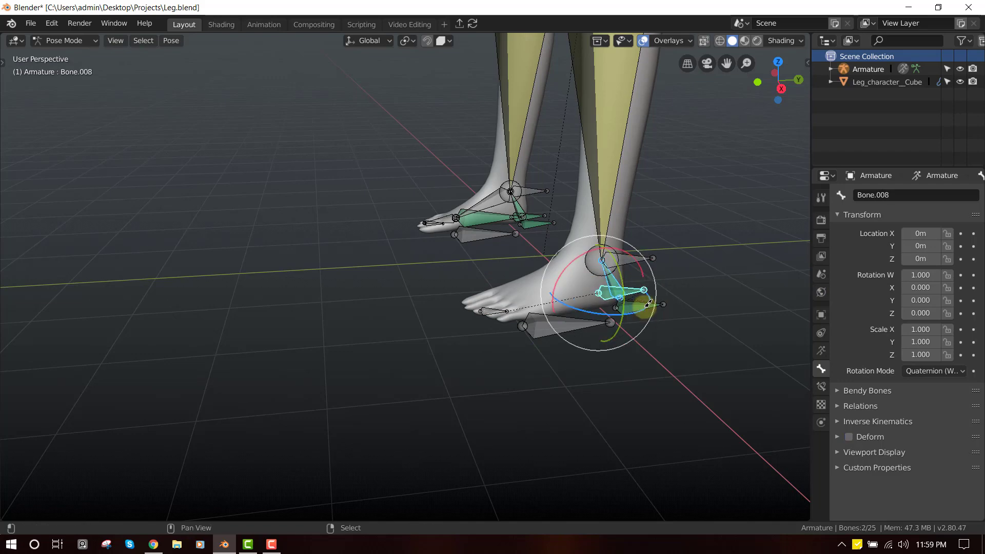
pyautogui.keyDown('shift'); pyautogui.rightClick(643, 305); pyautogui.keyUp('shift')
pyautogui.press('m')
pyautogui.click(747, 336)
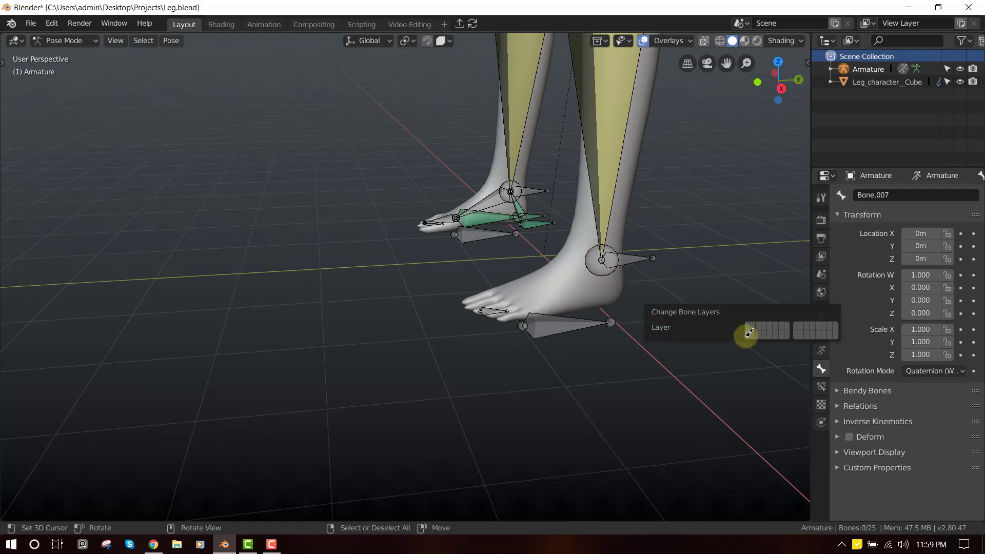
# - Select the mirrored foot's foot, toe and heel helper bones along with the master bone under its sole
pyautogui.scroll(2, 453, 206)
pyautogui.keyDown('shift'); pyautogui.moveTo(453, 206); pyautogui.dragTo(507, 281, button='middle'); pyautogui.keyUp('shift')
pyautogui.rightClick(588, 286)
pyautogui.keyDown('shift'); pyautogui.click(568, 308); pyautogui.keyUp('shift')
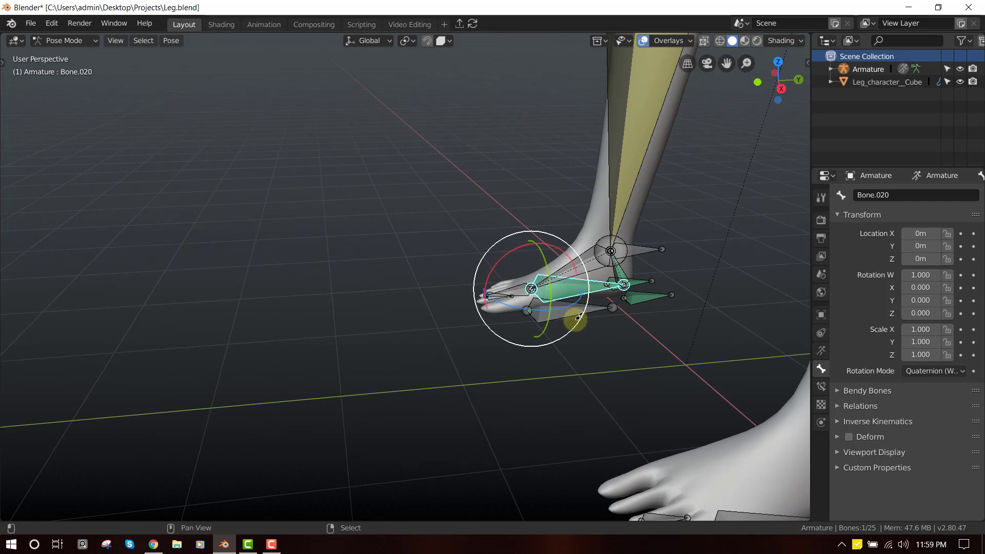
pyautogui.keyDown('shift'); pyautogui.click(606, 253); pyautogui.keyUp('shift')
pyautogui.keyDown('shift'); pyautogui.click(622, 280); pyautogui.keyUp('shift')
pyautogui.keyDown('shift'); pyautogui.click(645, 280); pyautogui.keyUp('shift')
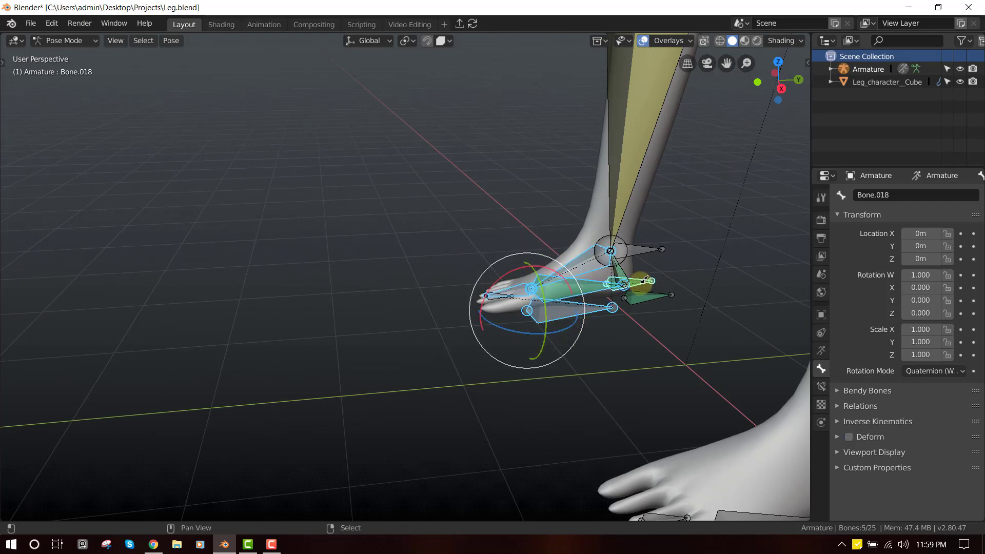
pyautogui.keyDown('shift'); pyautogui.click(642, 274); pyautogui.keyUp('shift')
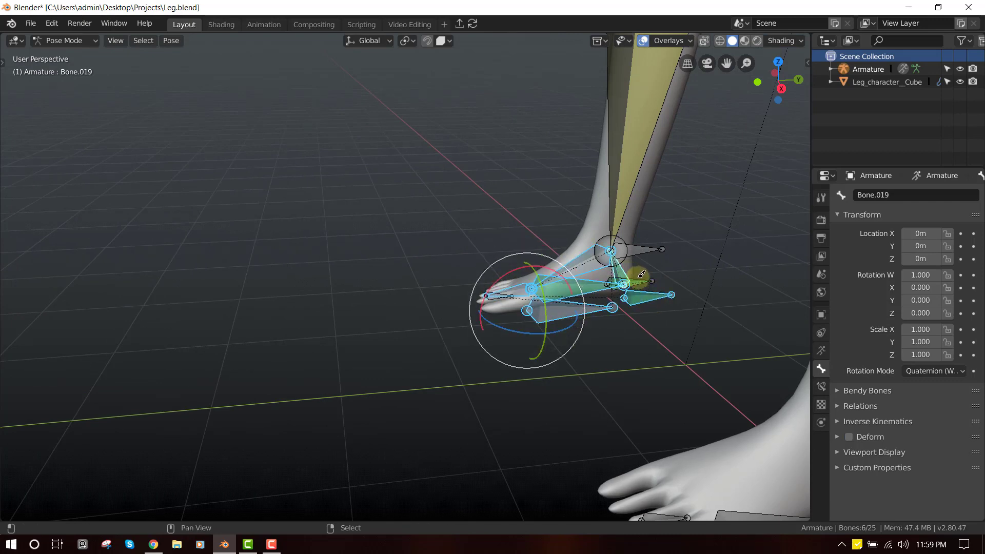
pyautogui.keyDown('shift'); pyautogui.click(656, 281); pyautogui.keyUp('shift')
pyautogui.press('m')
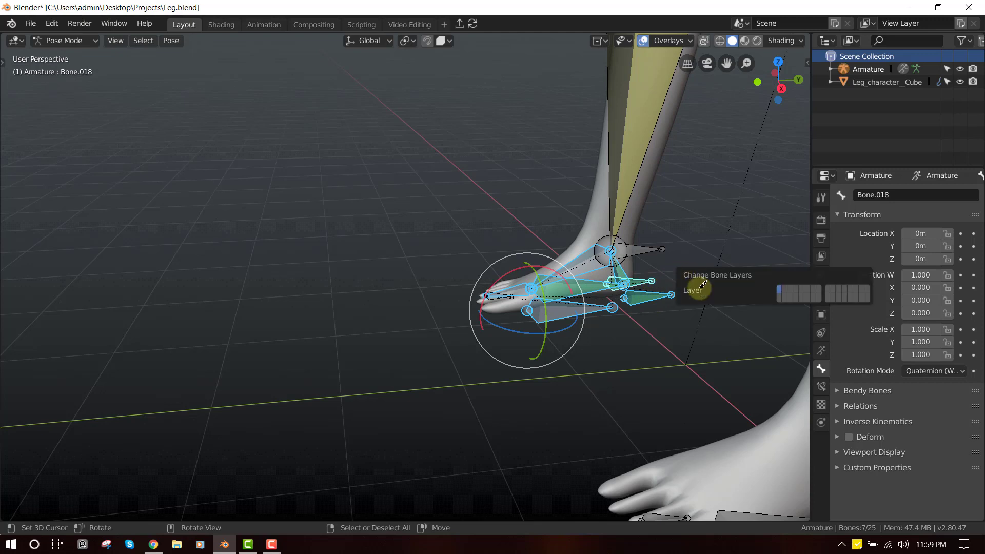
pyautogui.click(782, 294)
pyautogui.hotkey('ctrl', 'z')
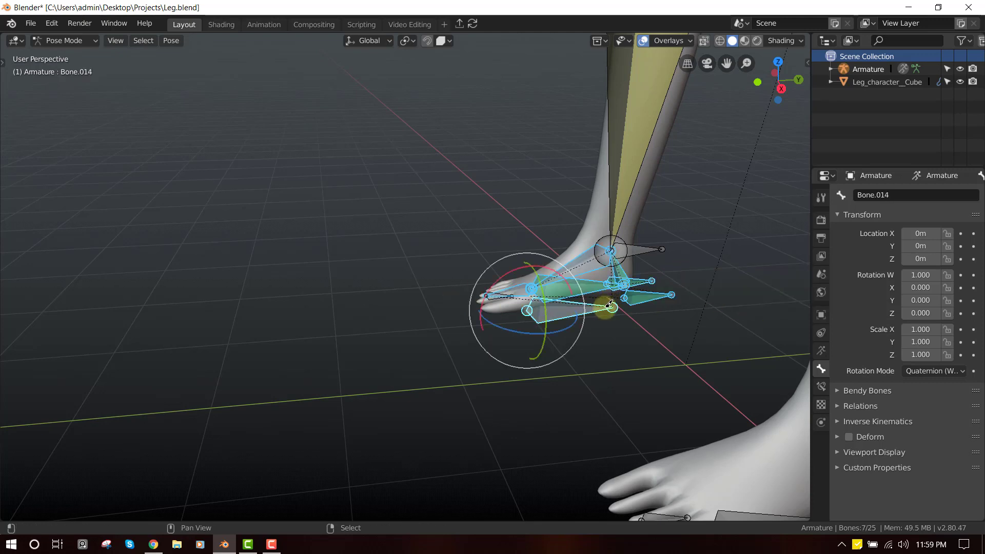
# - Exclude the mirrored foot's master bone from the selection and move the remaining helper bones to the hidden bone layer
pyautogui.keyDown('shift'); pyautogui.click(609, 304); pyautogui.keyUp('shift')
pyautogui.press('m')
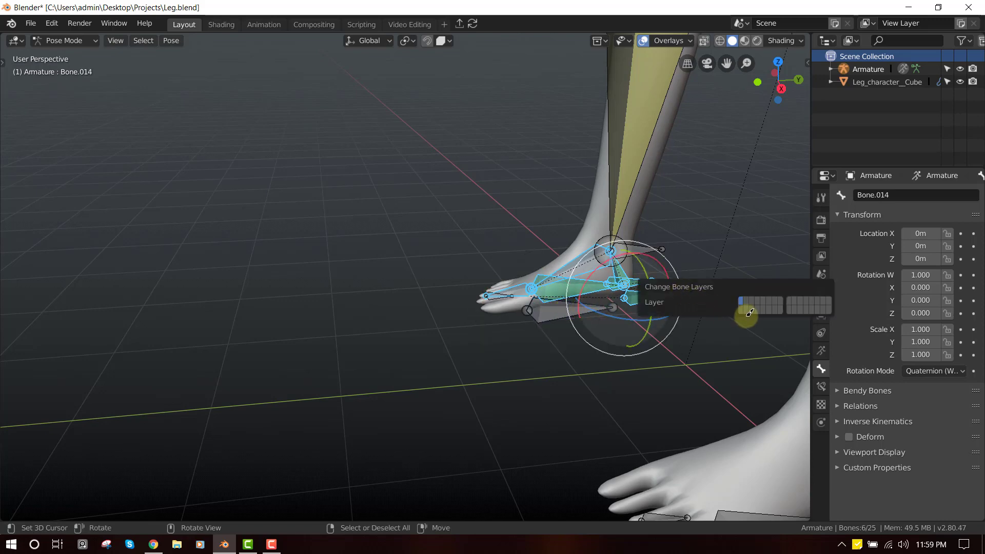
pyautogui.click(745, 306)
# - Test moving and rotating the original leg's master bone in the side view and clear its rotation
pyautogui.keyDown('alt'); pyautogui.moveTo(442, 316); pyautogui.dragTo(622, 262, button='middle'); pyautogui.keyUp('alt')
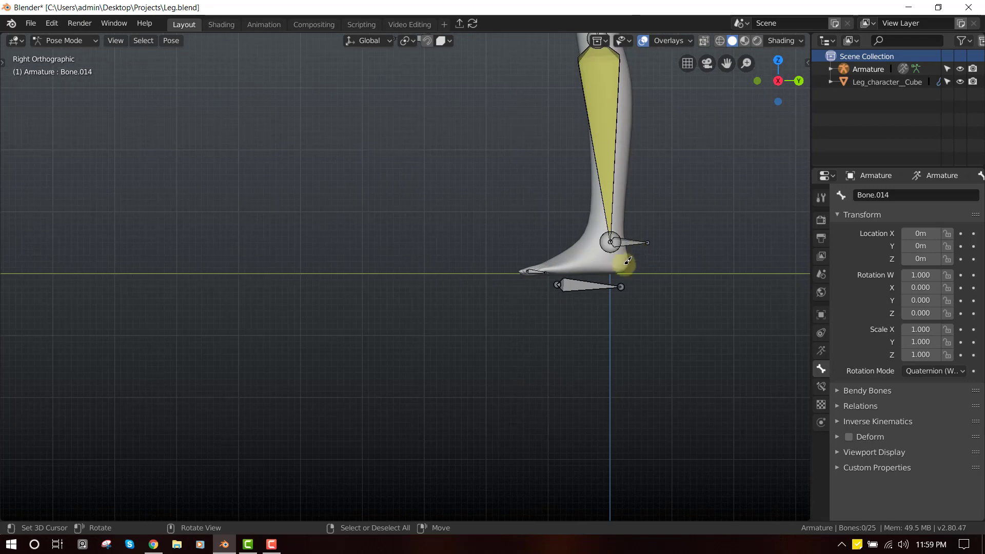
pyautogui.click(604, 288)
pyautogui.press('g')
pyautogui.click(534, 263)
pyautogui.press('r')
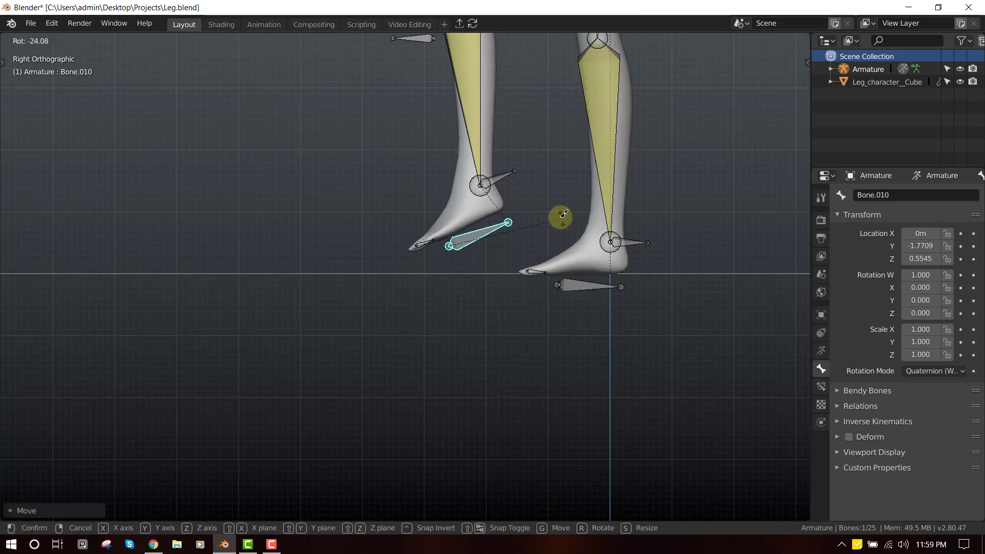
pyautogui.click(561, 224)
pyautogui.hotkey('alt', 'r')
# - Test rotating the original leg's toe control bone in the side view
pyautogui.click(425, 229)
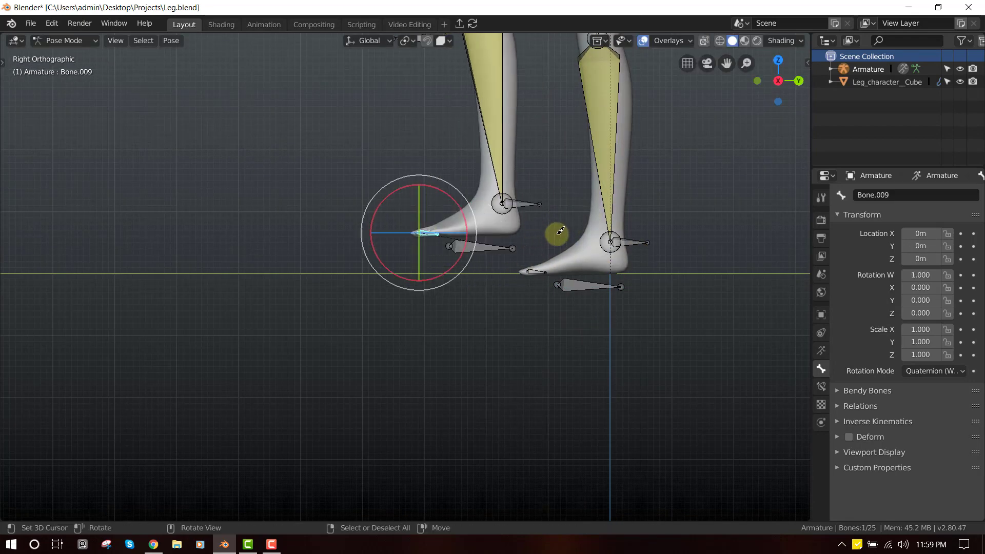
pyautogui.press('r')
pyautogui.click(532, 190)
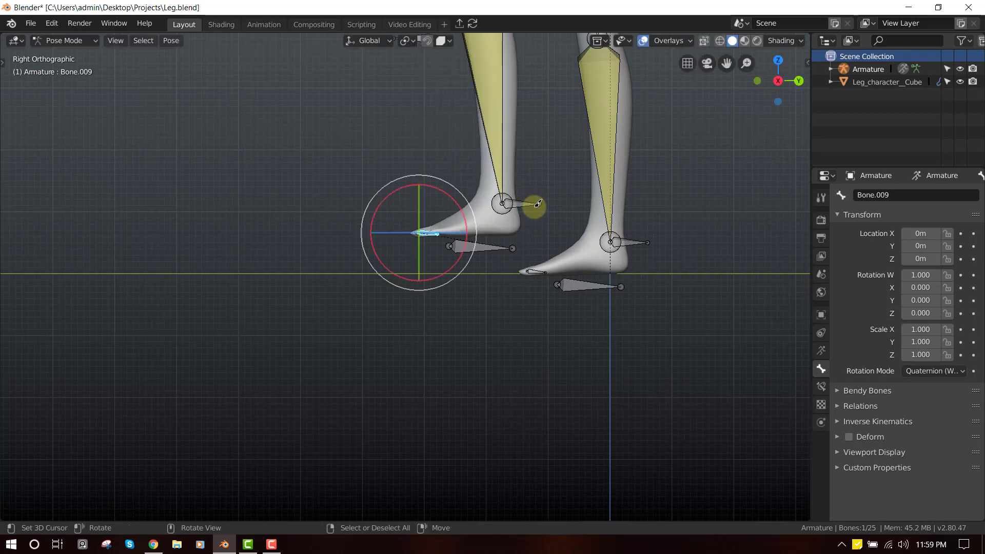
# - Test rotating the original leg's ankle control bone in the side and front views
pyautogui.click(536, 204)
pyautogui.press('r')
pyautogui.rightClick(538, 209)
pyautogui.press('r')
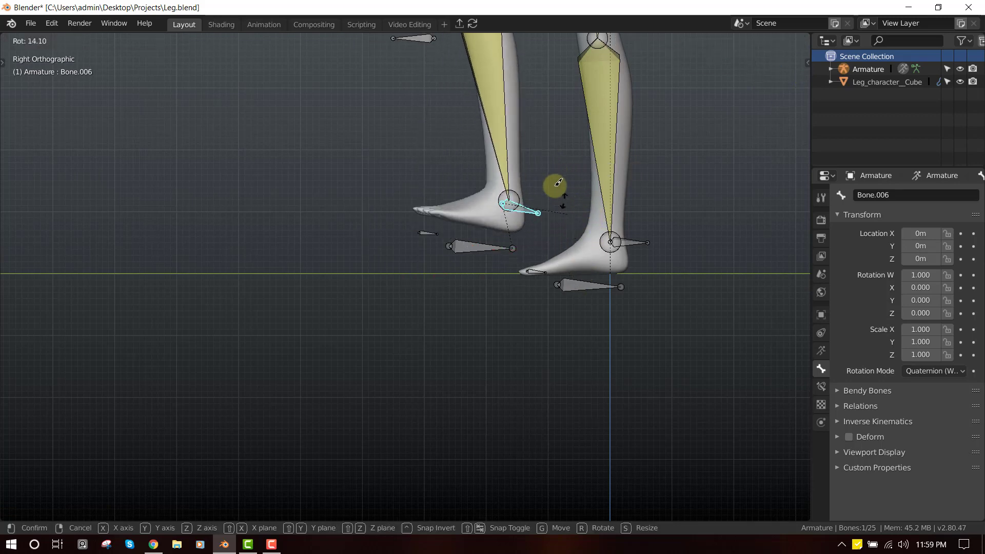
pyautogui.press('KP_1')
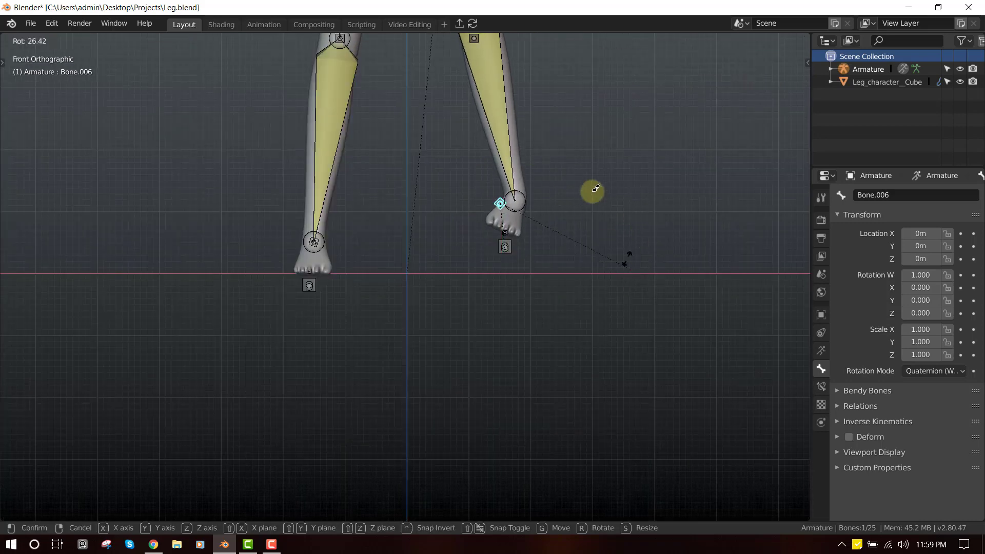
pyautogui.click(569, 189)
pyautogui.press('KP_3')
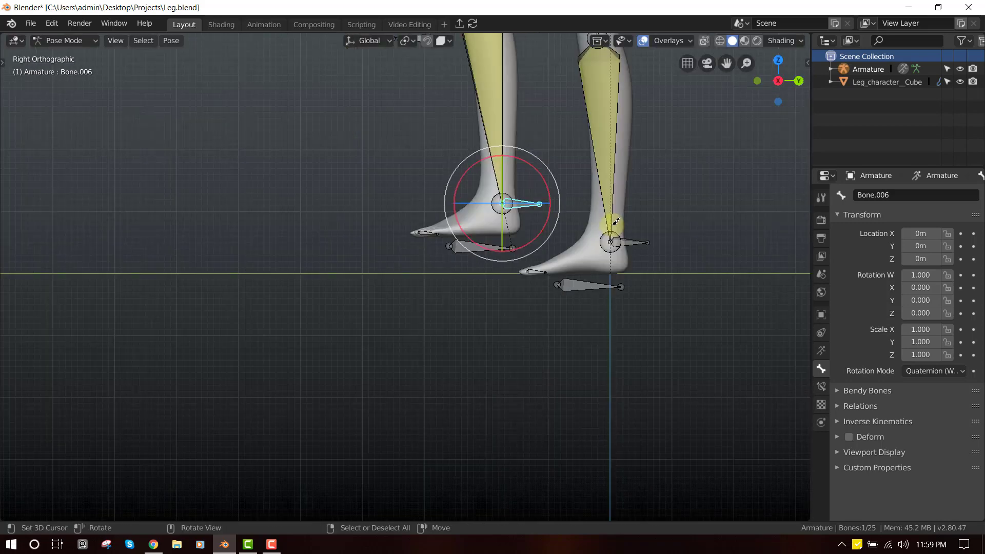
# - Rotate the original leg's ankle control bone about the X axis to lift the heel, and test-rotate the toe control bone
pyautogui.press('r')
pyautogui.press('x')
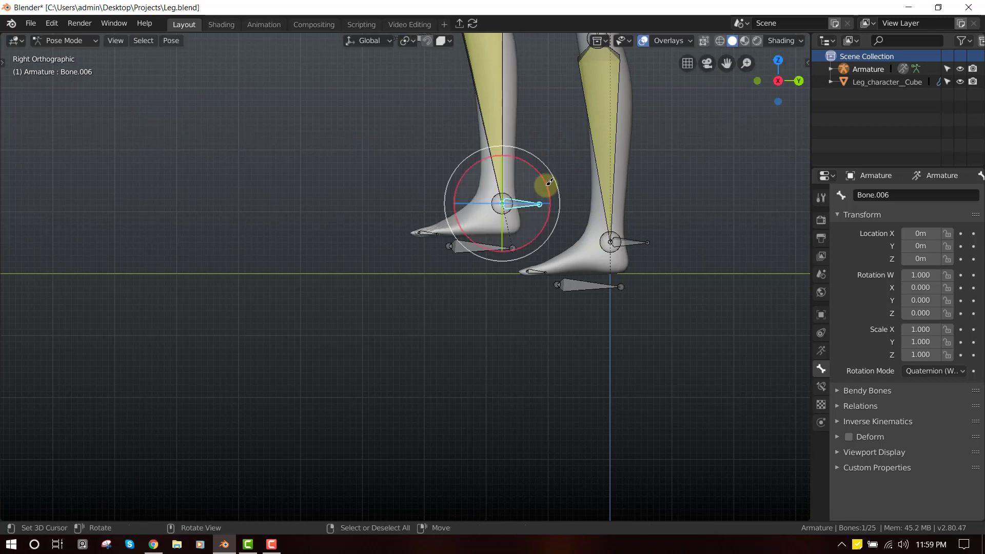
pyautogui.click(616, 279)
pyautogui.click(426, 231)
pyautogui.press('r')
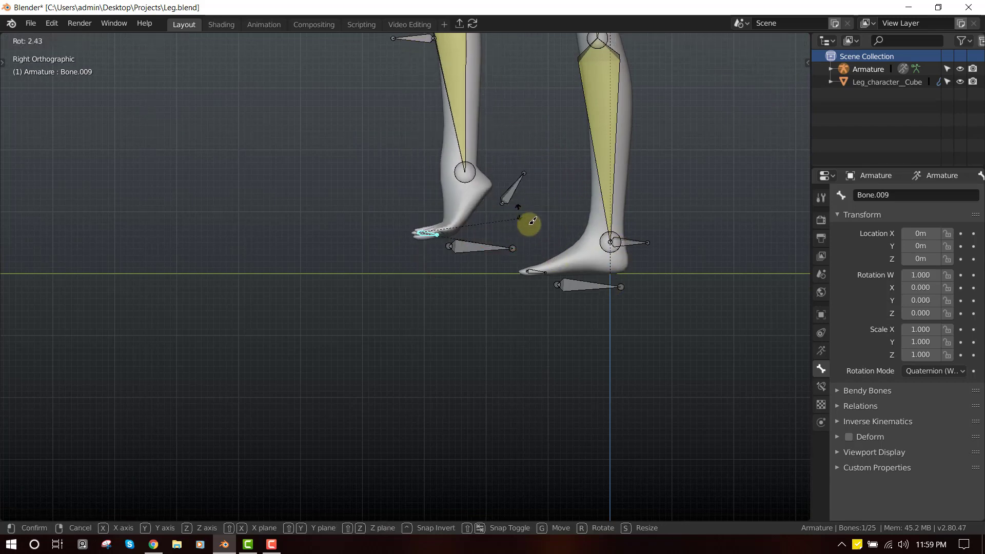
pyautogui.click(528, 223)
# - Rotate the original leg's master bone slightly and move the whole posed foot with it
pyautogui.click(488, 252)
pyautogui.press('r')
pyautogui.click(499, 258)
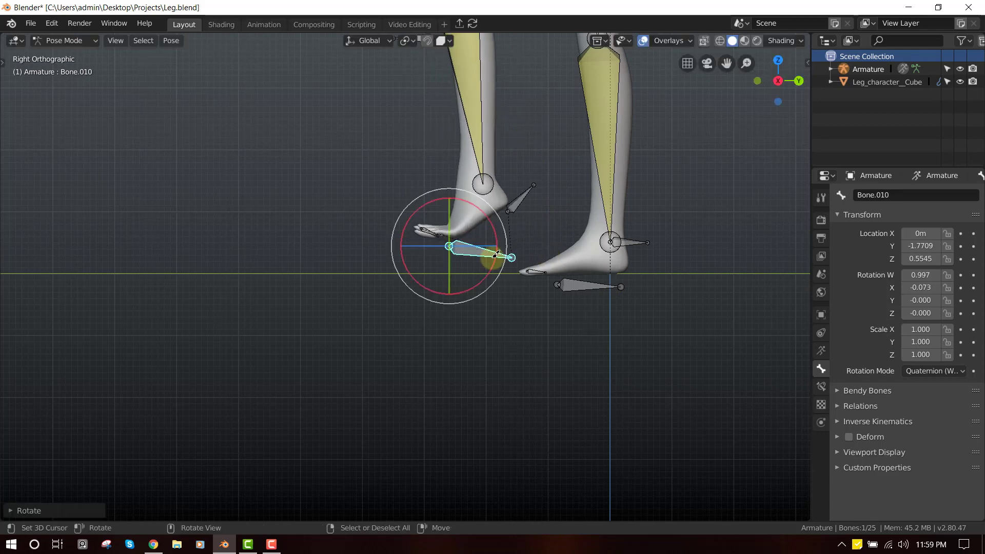
pyautogui.press('g')
pyautogui.click(607, 265)
# - Clear the location and rotation of all bones and return to the front view
pyautogui.press('a')
pyautogui.hotkey('alt', 'g')
pyautogui.hotkey('alt', 'r')
pyautogui.scroll(-2, 584, 246)
pyautogui.keyDown('shift'); pyautogui.moveTo(575, 220); pyautogui.dragTo(529, 344, button='middle'); pyautogui.keyUp('shift')
pyautogui.press('KP_1')
pyautogui.scroll(3, 552, 315)
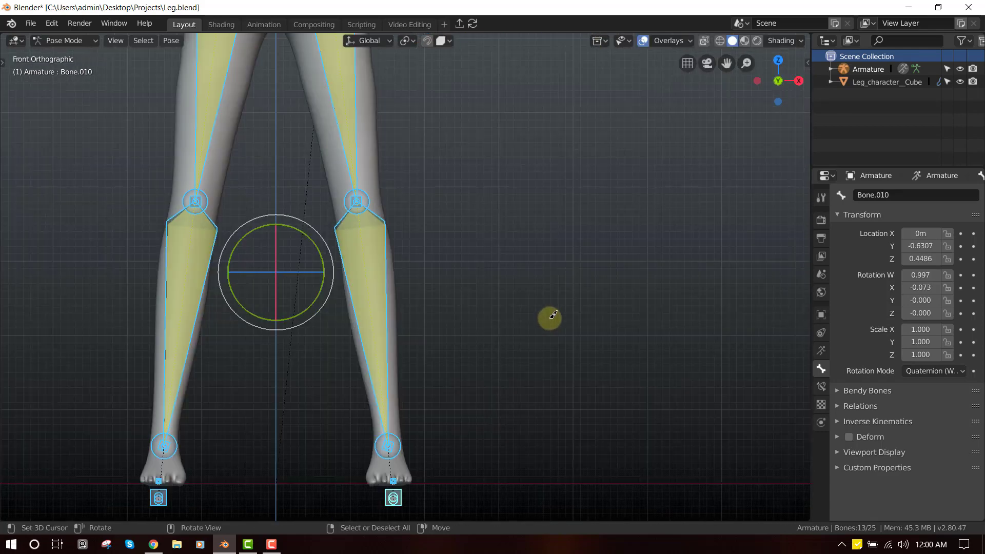